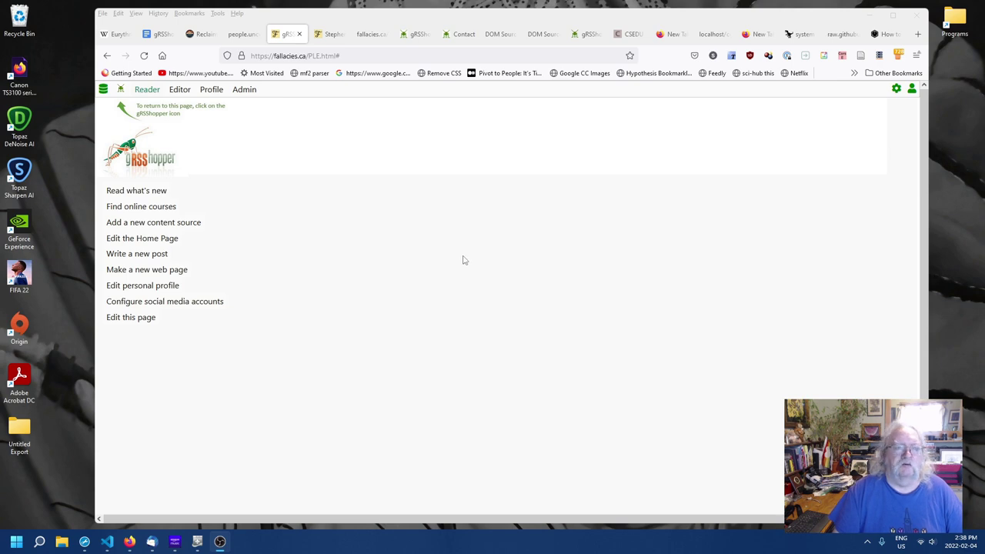
- On the logical fallacies guide, review the 'A. Fallacies of Distraction' heading and heading B
{"action": "left_click", "coordinate": [241, 34]}
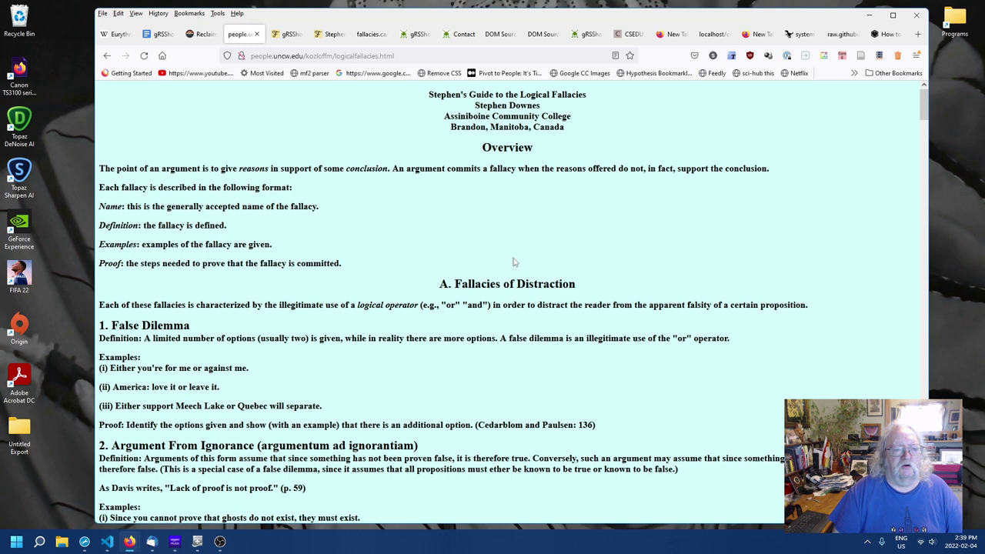
{"action": "scroll", "coordinate": [436, 283], "scroll_direction": "down", "scroll_amount": 3}
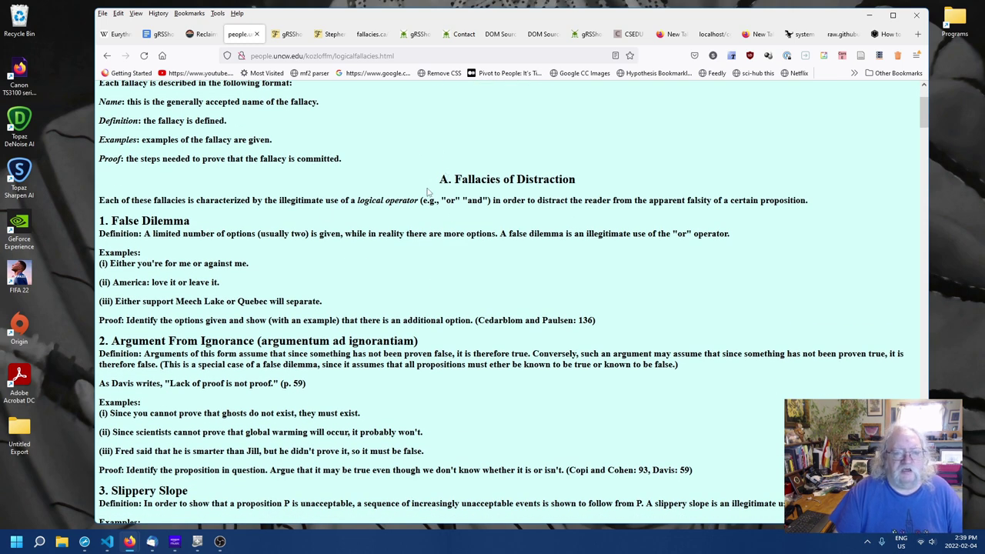
{"action": "left_click_drag", "start_coordinate": [433, 179], "coordinate": [607, 187]}
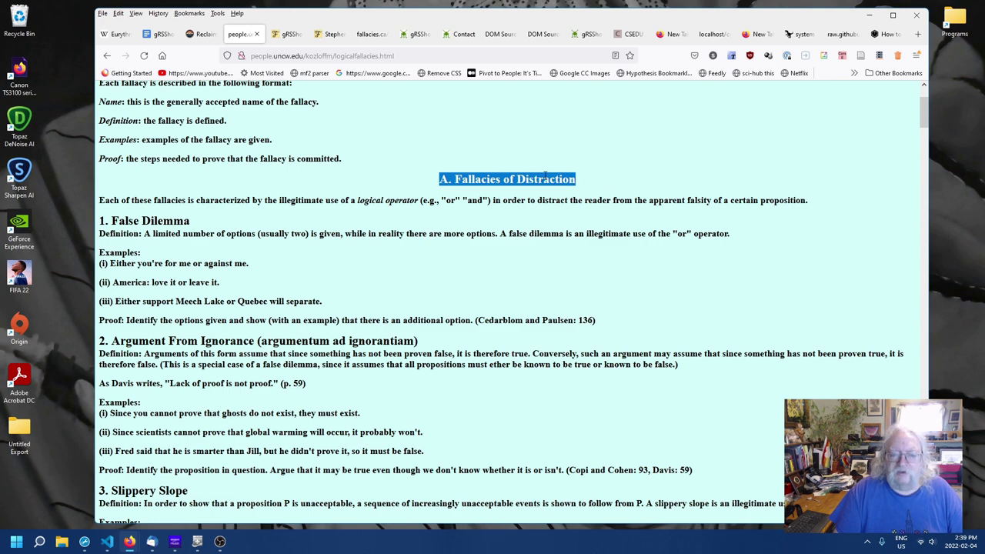
{"action": "scroll", "coordinate": [333, 245], "scroll_direction": "down", "scroll_amount": 15}
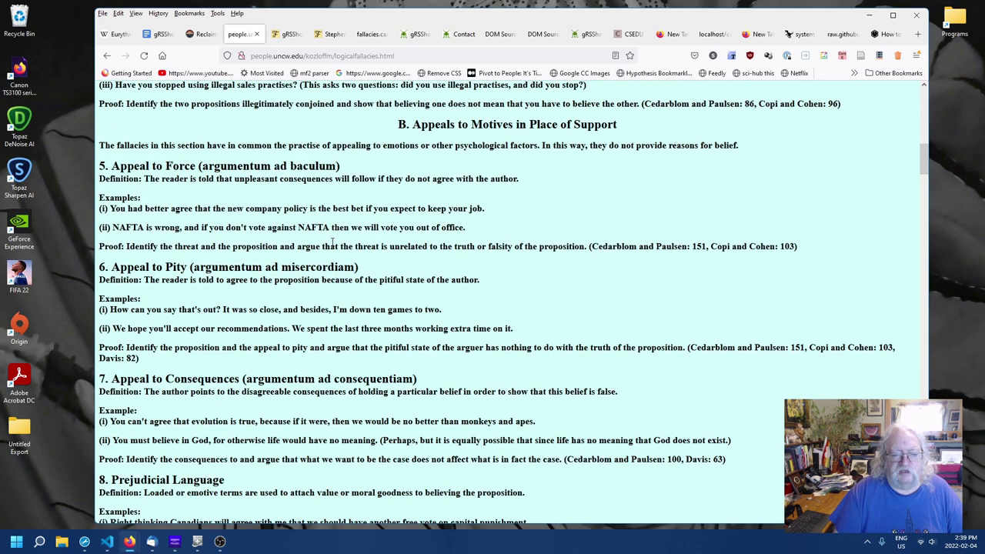
{"action": "left_click_drag", "start_coordinate": [381, 129], "coordinate": [669, 144]}
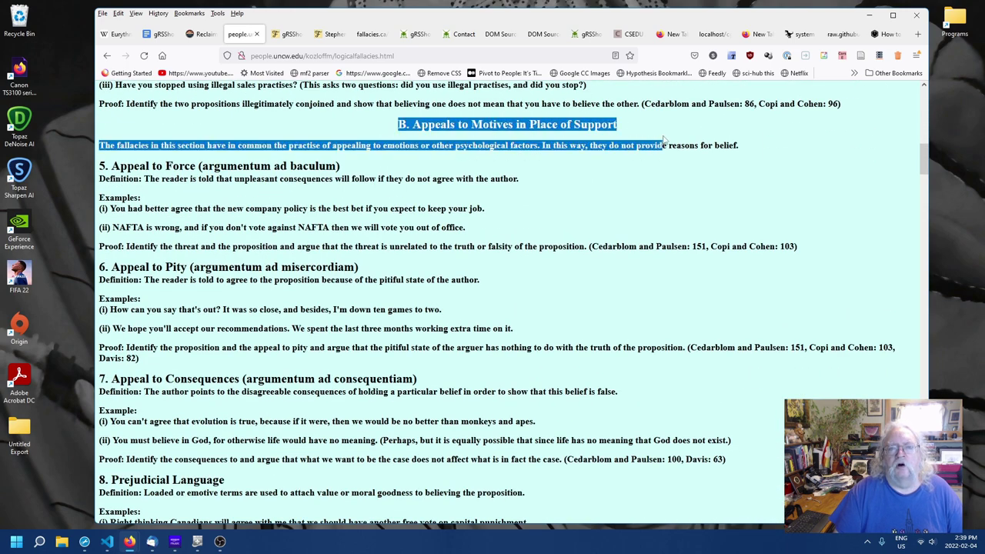
{"action": "left_click", "coordinate": [578, 196]}
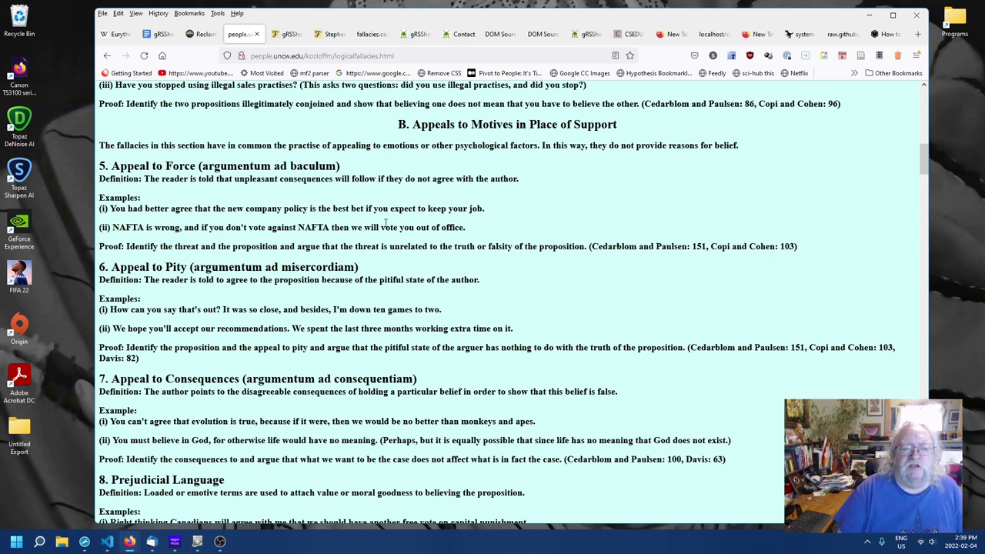
{"action": "left_click", "coordinate": [289, 35]}
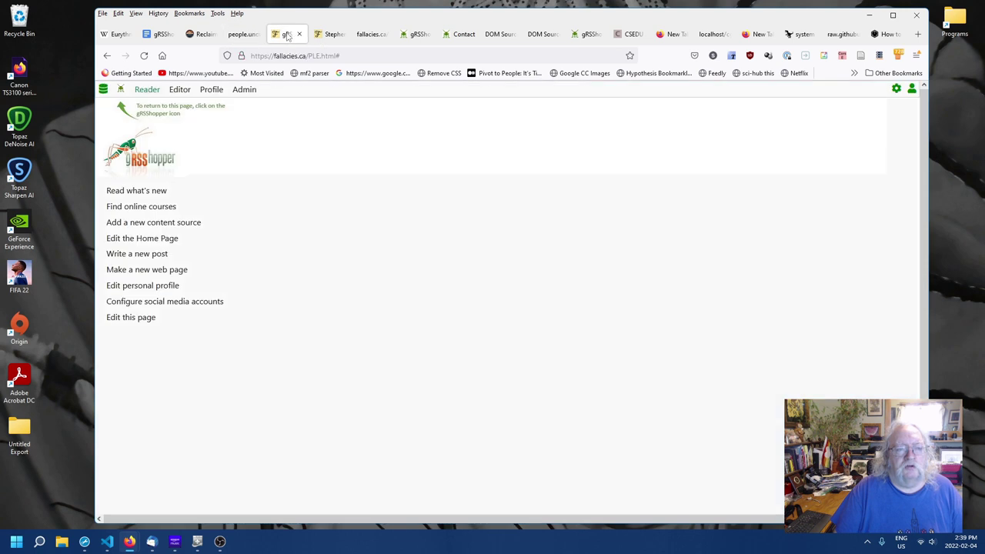
- List all forms and open the fallacy form's Data definition, with the caret after the latin line
{"action": "left_click", "coordinate": [105, 91]}
{"action": "left_click", "coordinate": [136, 89]}
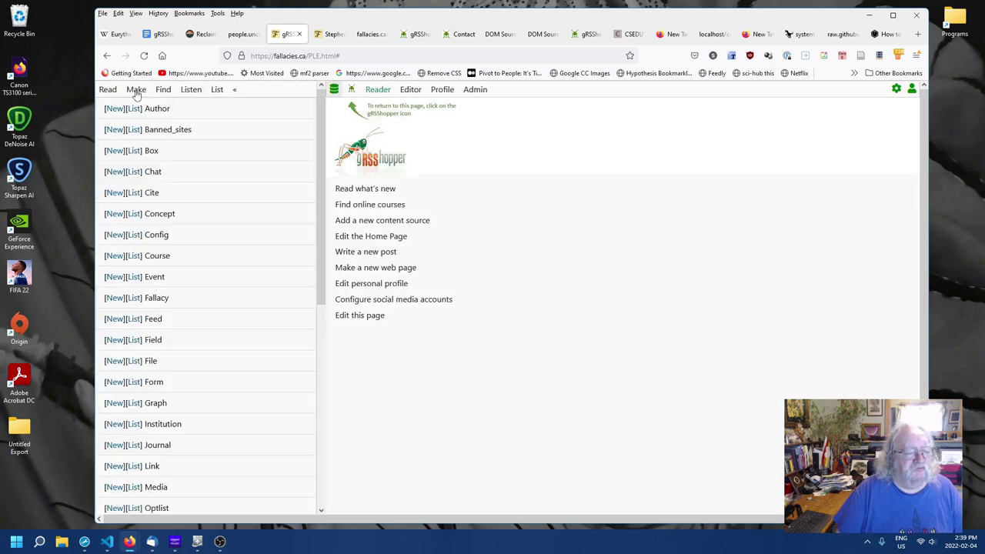
{"action": "left_click", "coordinate": [134, 382]}
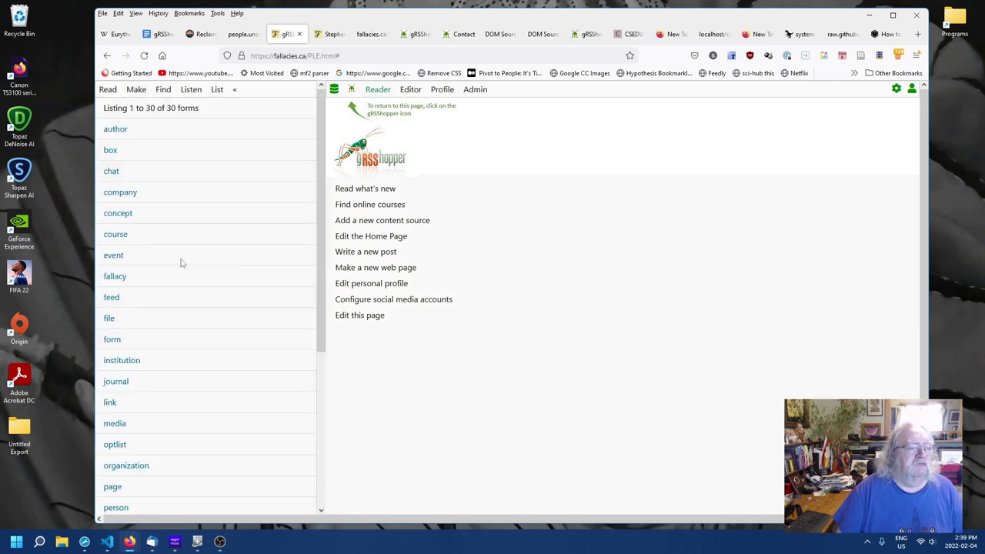
{"action": "left_click", "coordinate": [117, 277]}
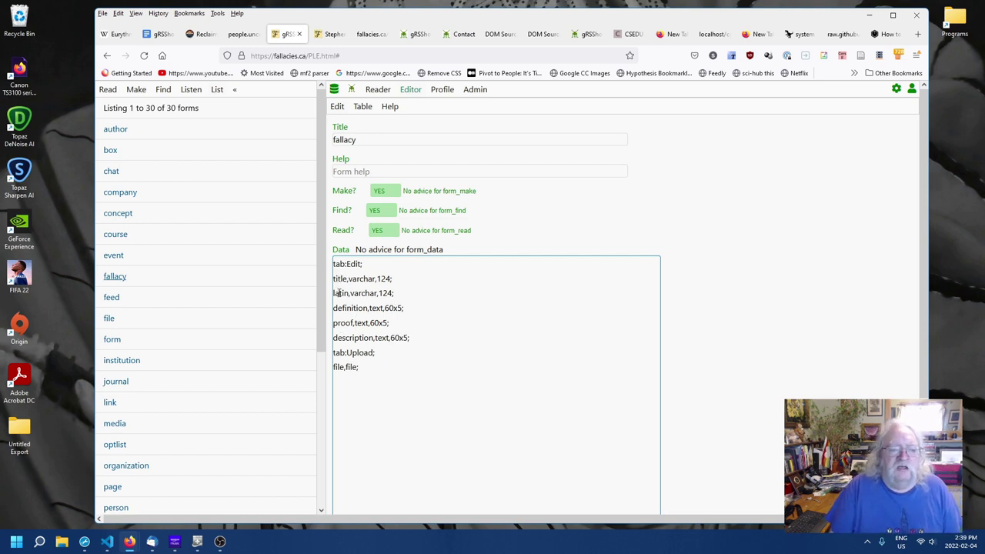
{"action": "left_click", "coordinate": [413, 294]}
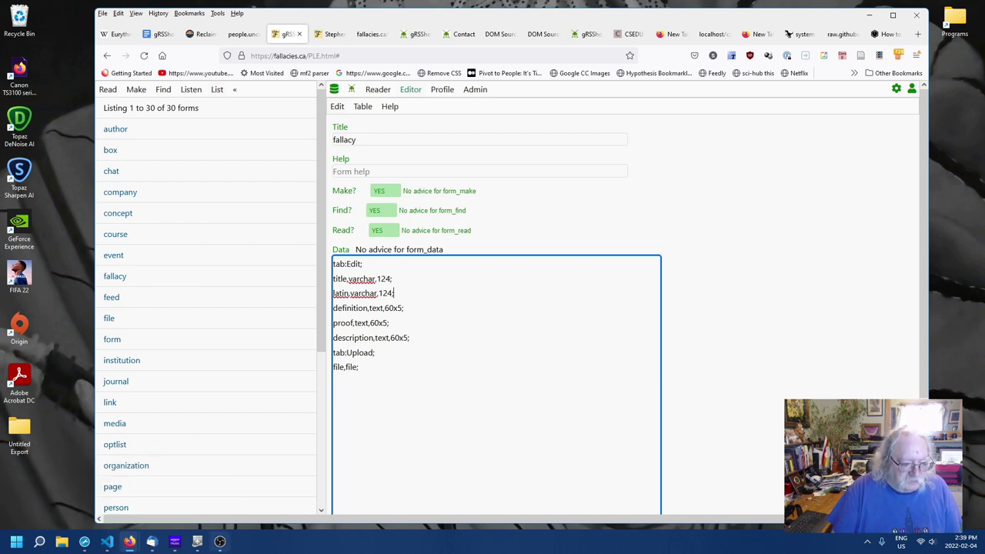
- Insert 'category,optlist,1,,Category;' as a new line after latin in the fallacy form Data
{"action": "left_click", "coordinate": [197, 542]}
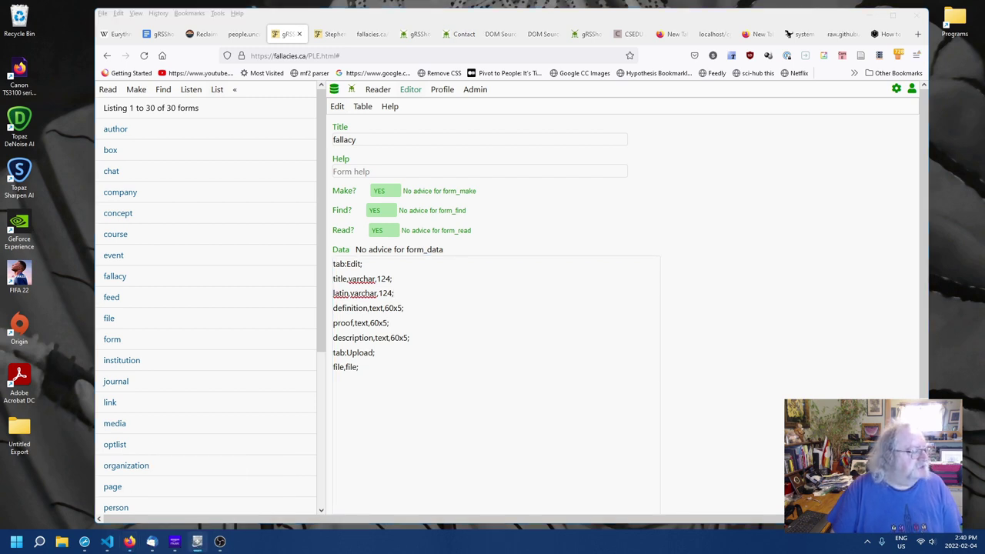
{"action": "left_click", "coordinate": [428, 300]}
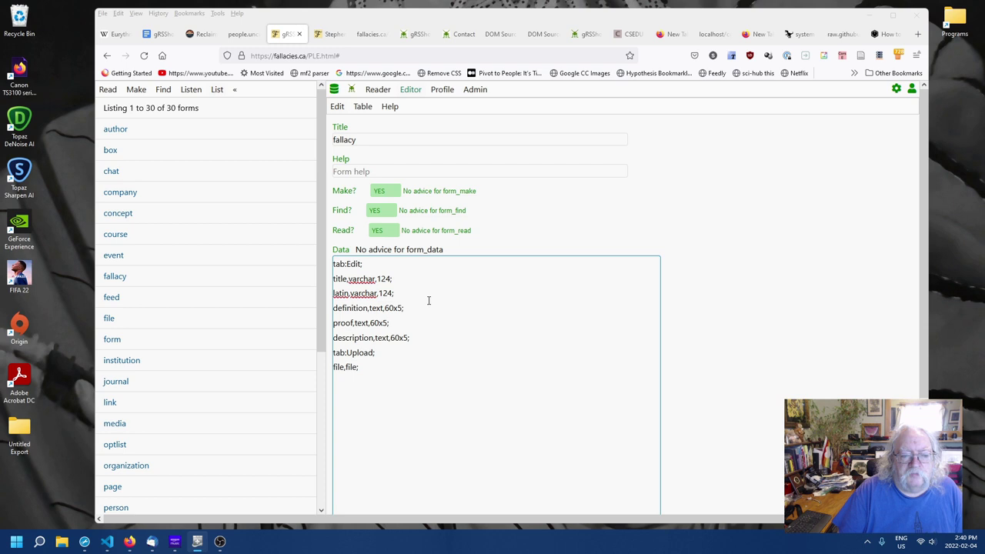
{"action": "left_click", "coordinate": [413, 292]}
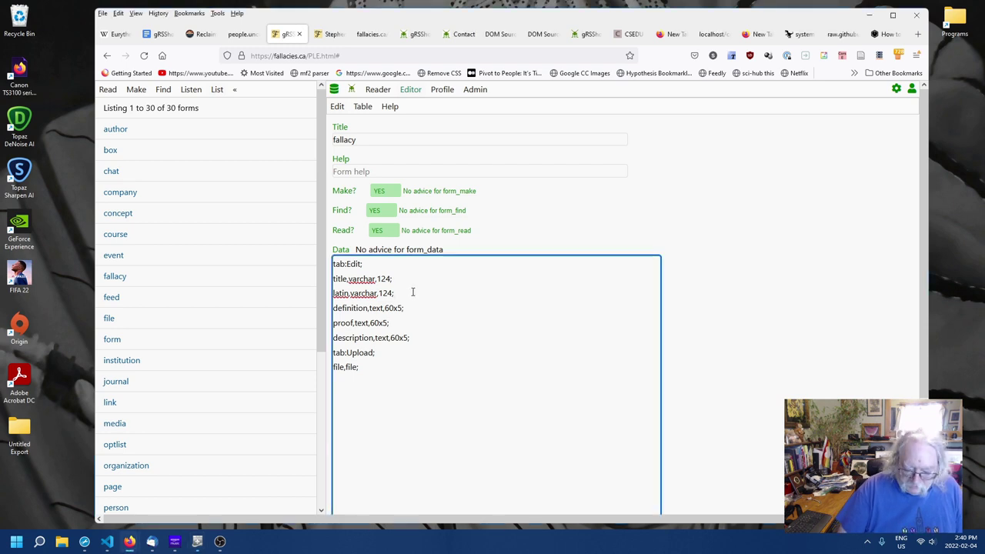
{"action": "key", "text": "Return"}
{"action": "type", "text": "category,optlist,1,,Category;"}
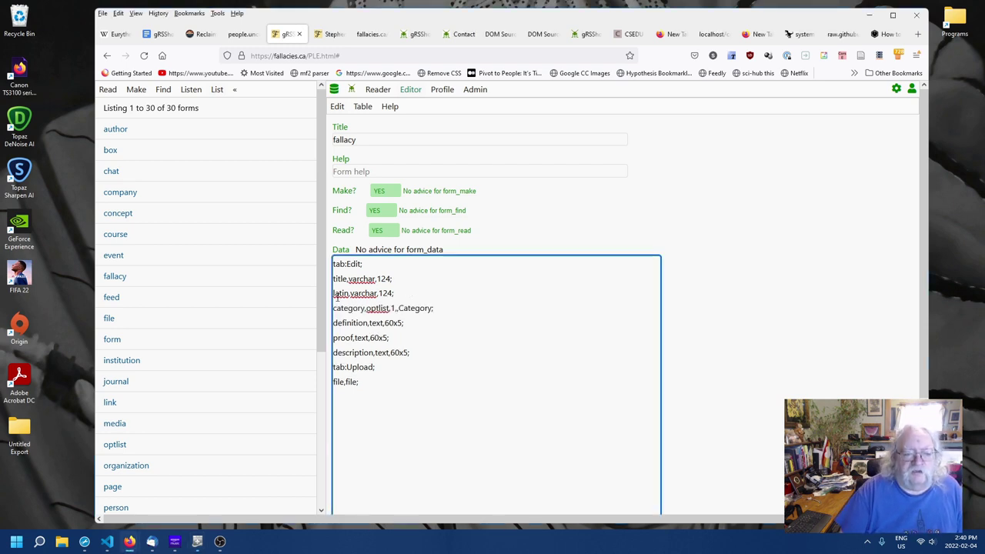
- Highlight each part of the new line: field name category, type optlist, 1, and label Category
{"action": "double_click", "coordinate": [363, 309]}
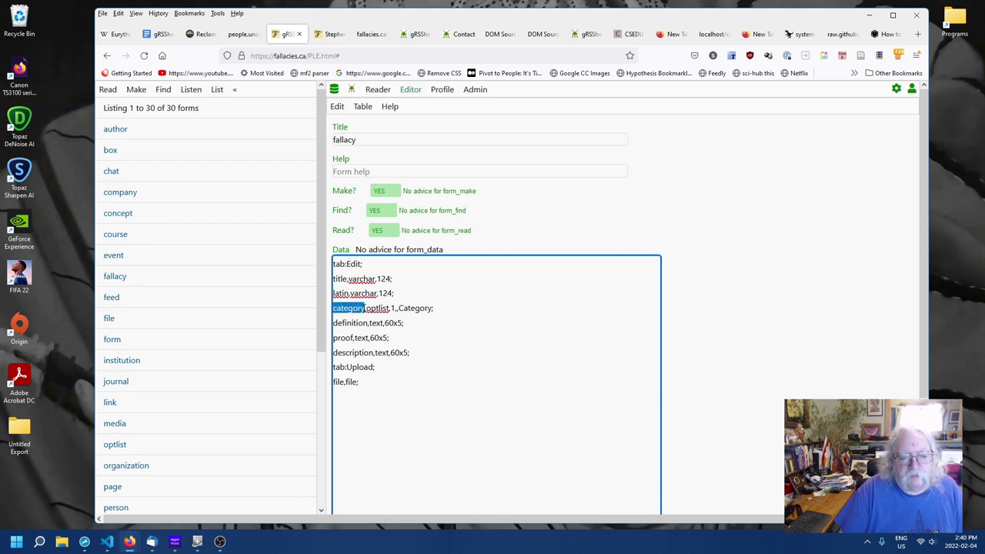
{"action": "left_click", "coordinate": [365, 308]}
{"action": "left_click_drag", "start_coordinate": [366, 308], "coordinate": [394, 308]}
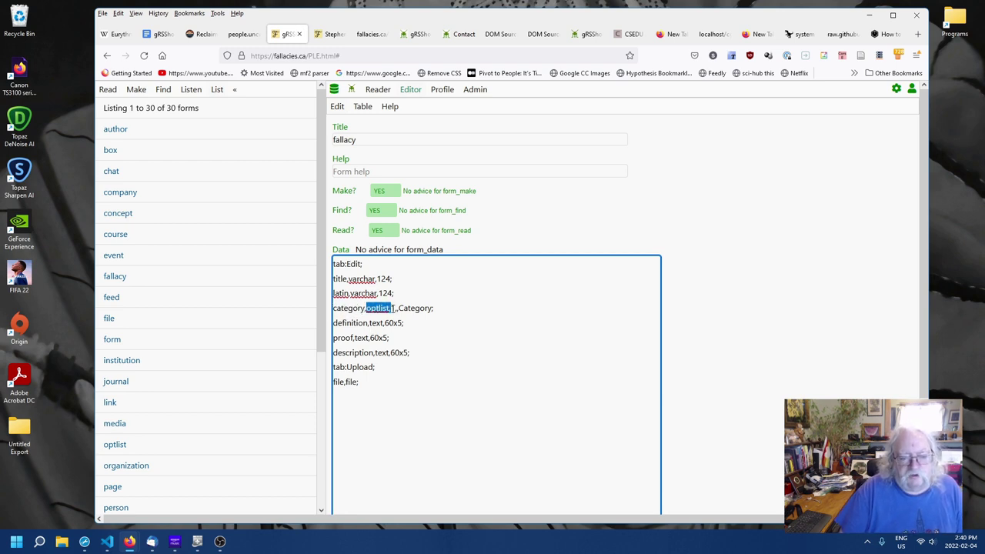
{"action": "left_click", "coordinate": [392, 308]}
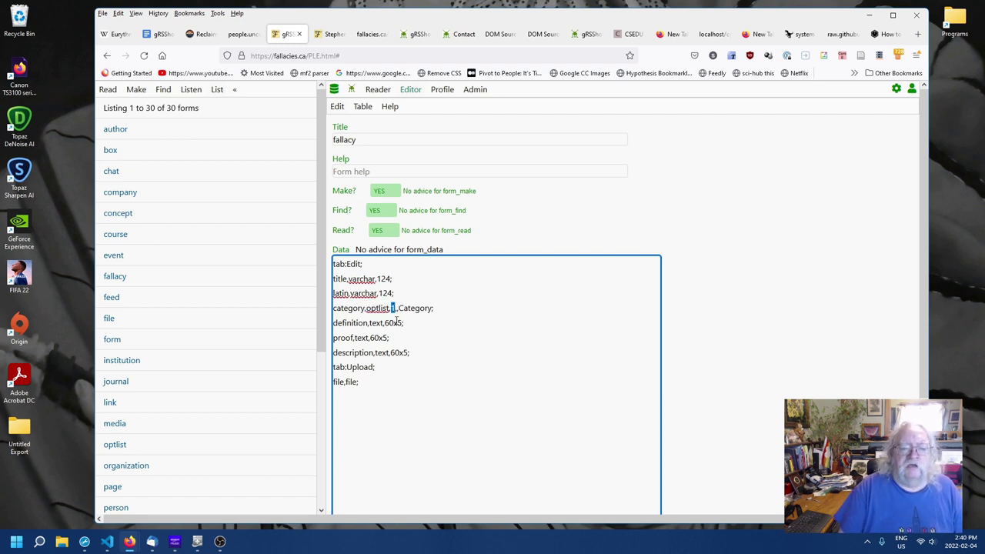
{"action": "left_click", "coordinate": [394, 313]}
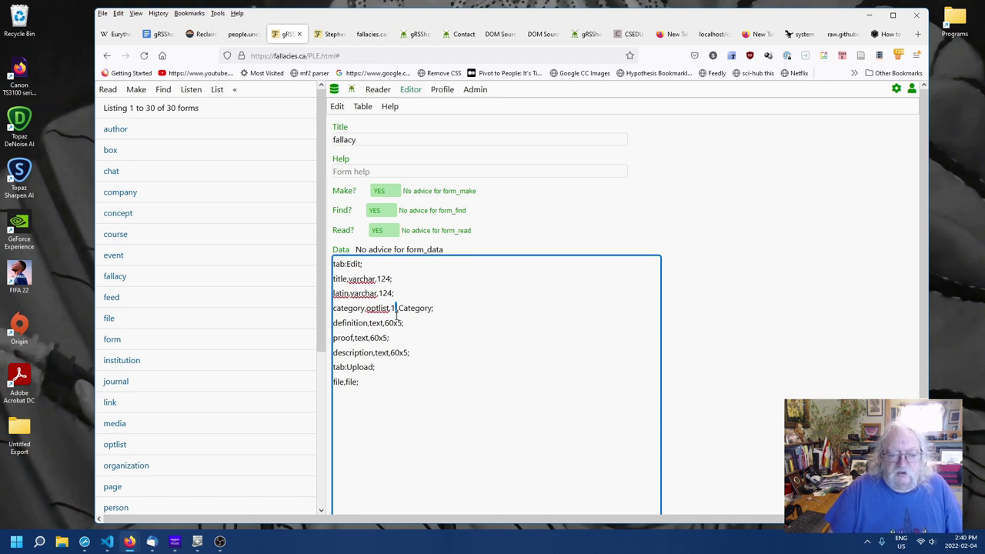
{"action": "left_click", "coordinate": [397, 312]}
{"action": "key", "text": "shift+Right"}
{"action": "key", "text": "shift+Right"}
{"action": "key", "text": "shift+Right"}
{"action": "key", "text": "shift+Right"}
{"action": "key", "text": "shift+Right"}
{"action": "key", "text": "shift+Right"}
{"action": "key", "text": "shift+Right"}
{"action": "key", "text": "shift+Right"}
{"action": "key", "text": "shift+Right"}
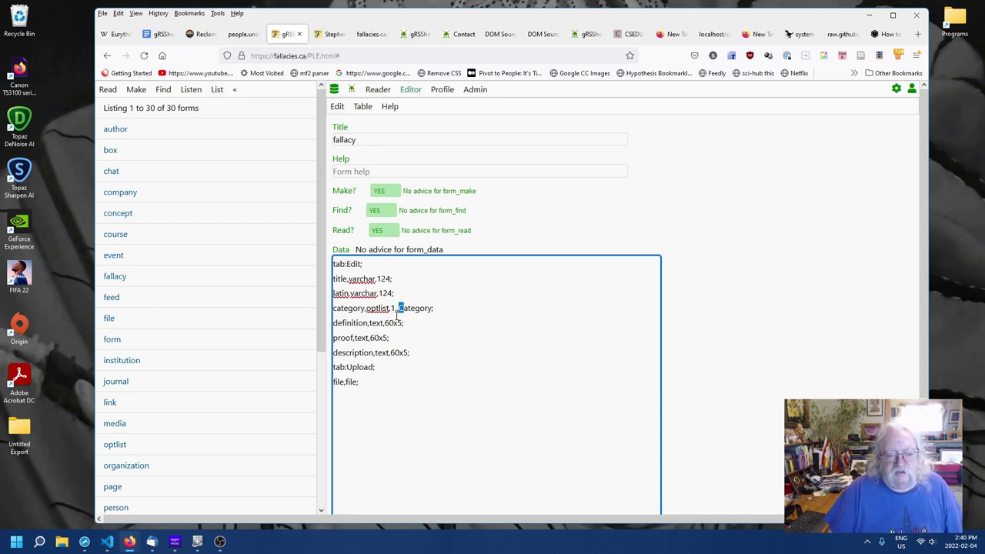
{"action": "left_click", "coordinate": [461, 327]}
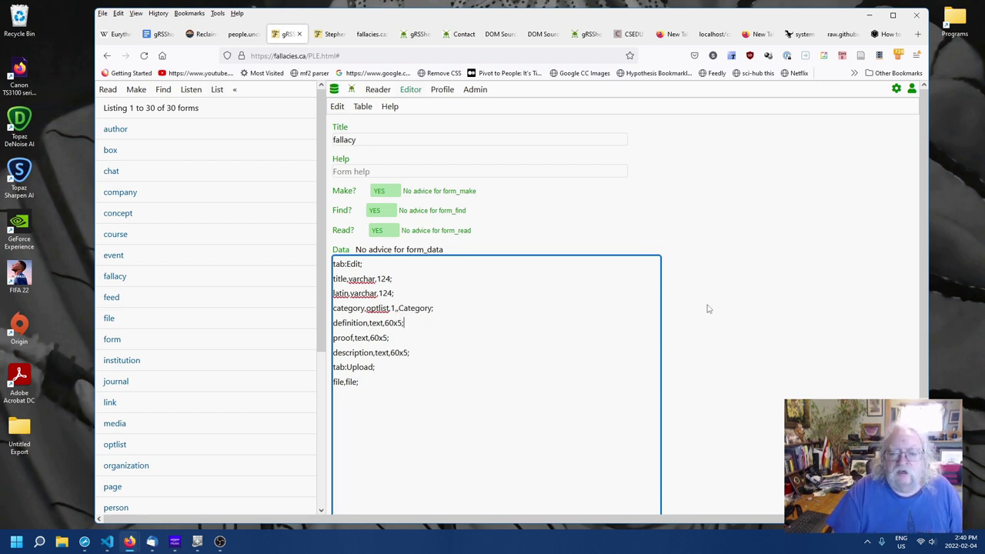
{"action": "left_click", "coordinate": [731, 313]}
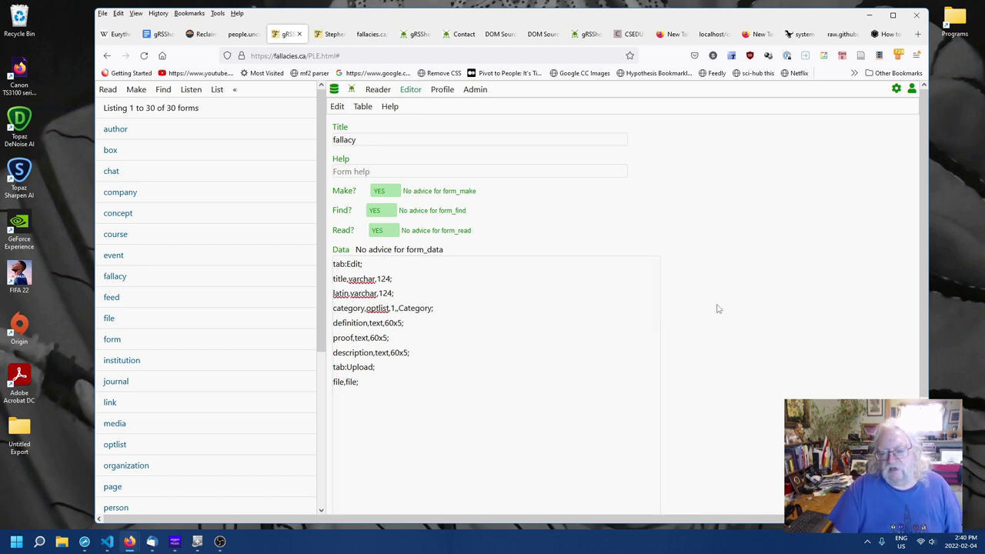
{"action": "left_click", "coordinate": [349, 308]}
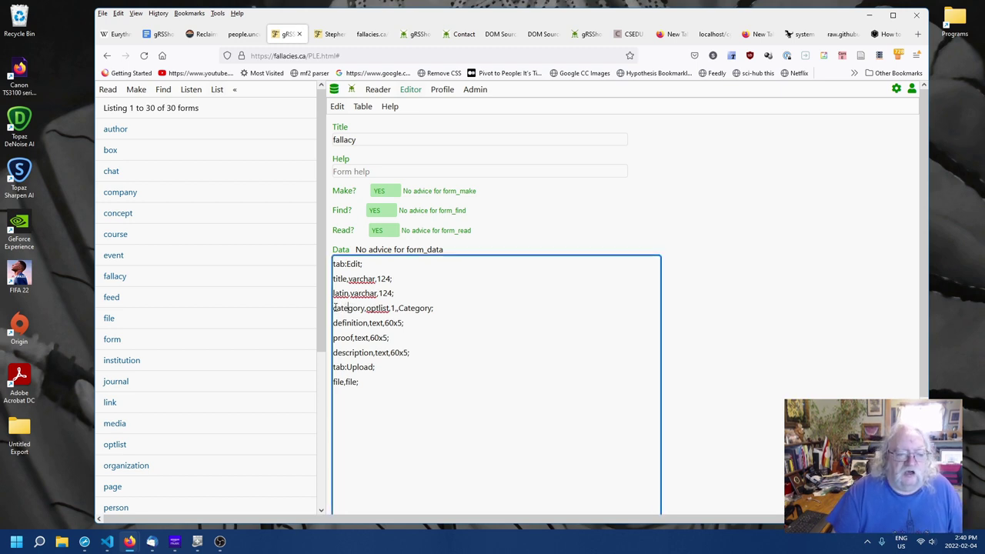
{"action": "left_click_drag", "start_coordinate": [334, 308], "coordinate": [362, 308]}
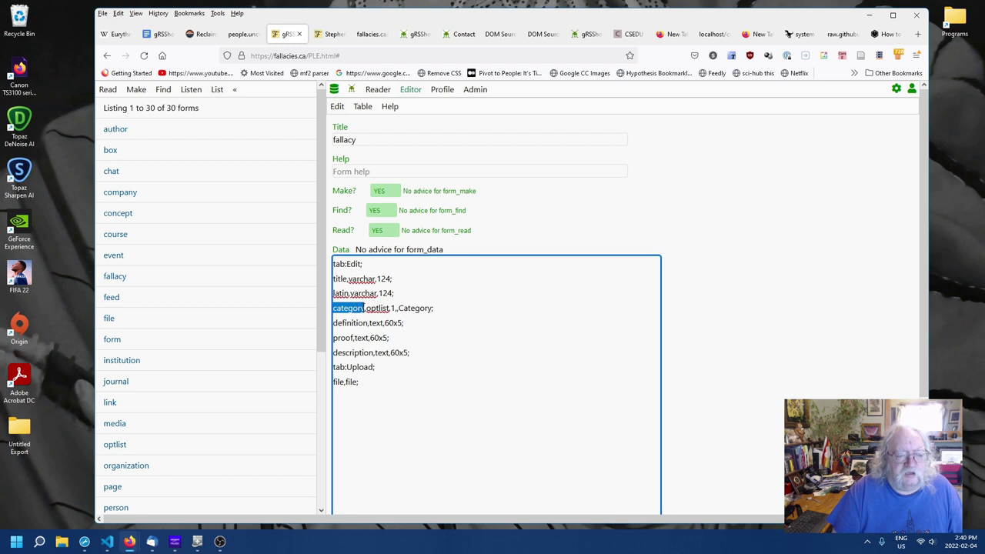
{"action": "left_click", "coordinate": [735, 237]}
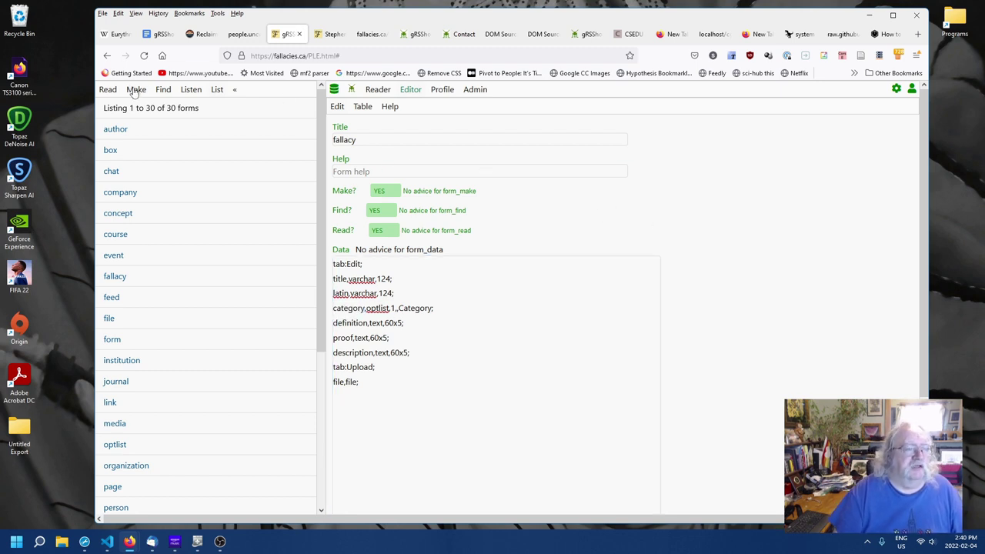
- List all existing optlists and open the feed_format optlist record
{"action": "left_click", "coordinate": [134, 90]}
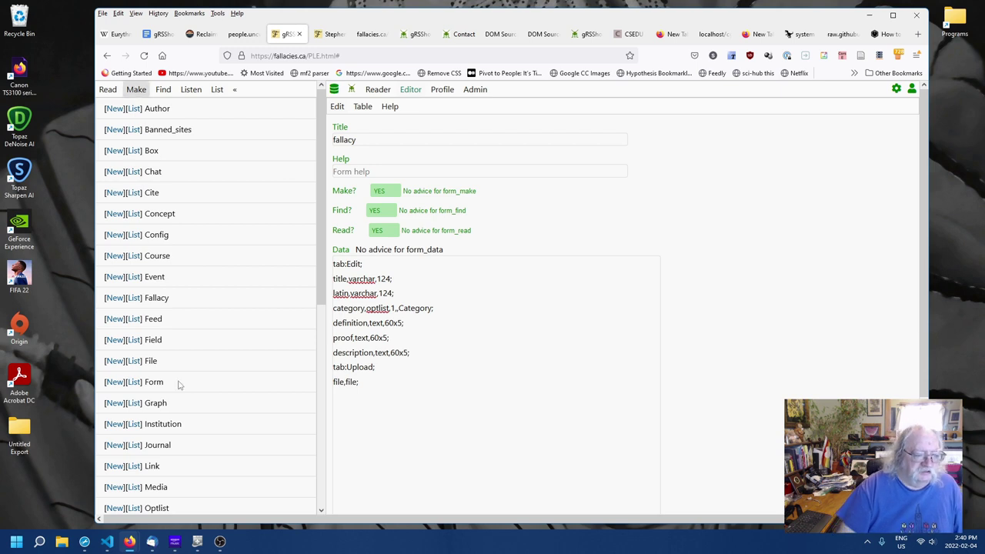
{"action": "scroll", "coordinate": [163, 458], "scroll_direction": "down", "scroll_amount": 5}
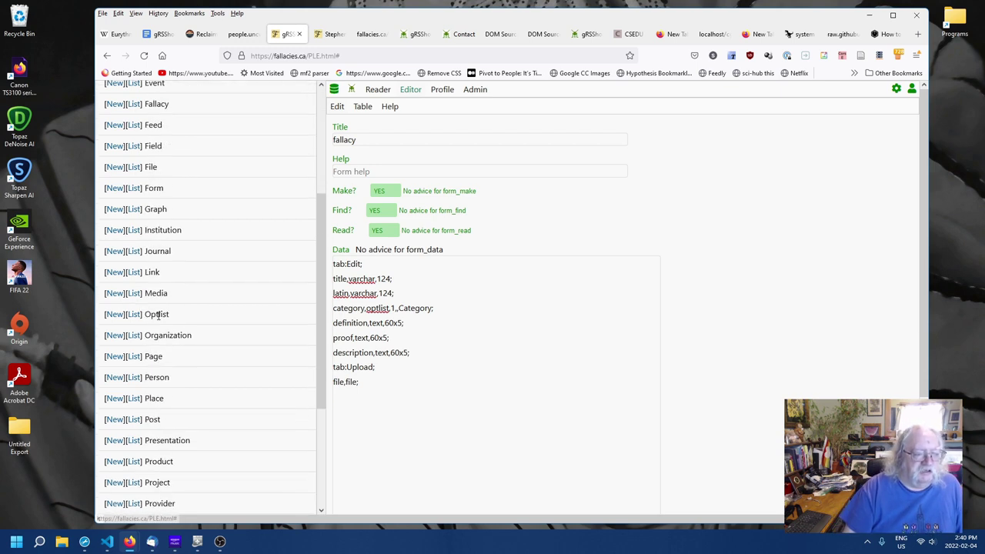
{"action": "left_click_drag", "start_coordinate": [176, 322], "coordinate": [150, 316]}
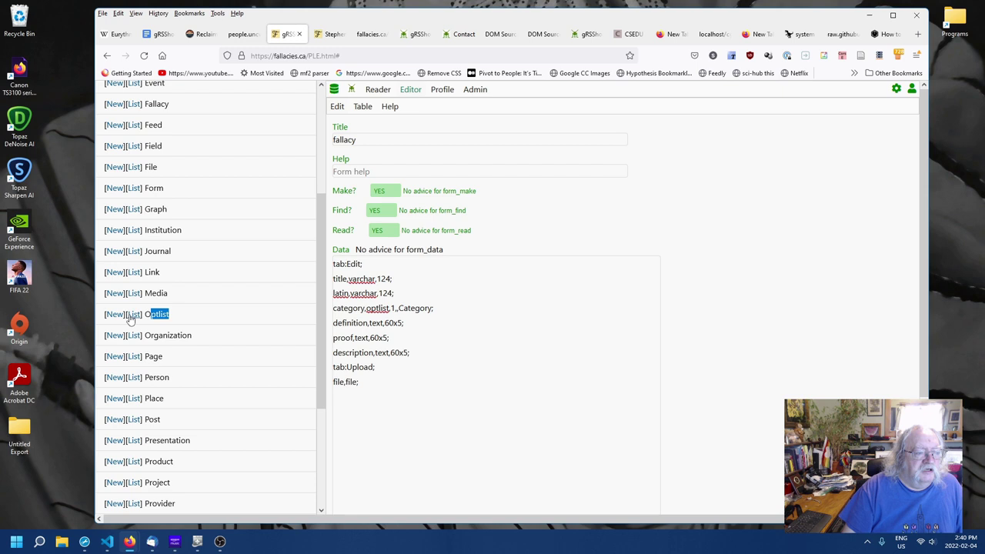
{"action": "left_click", "coordinate": [133, 321]}
{"action": "scroll", "coordinate": [151, 315], "scroll_direction": "down", "scroll_amount": 3}
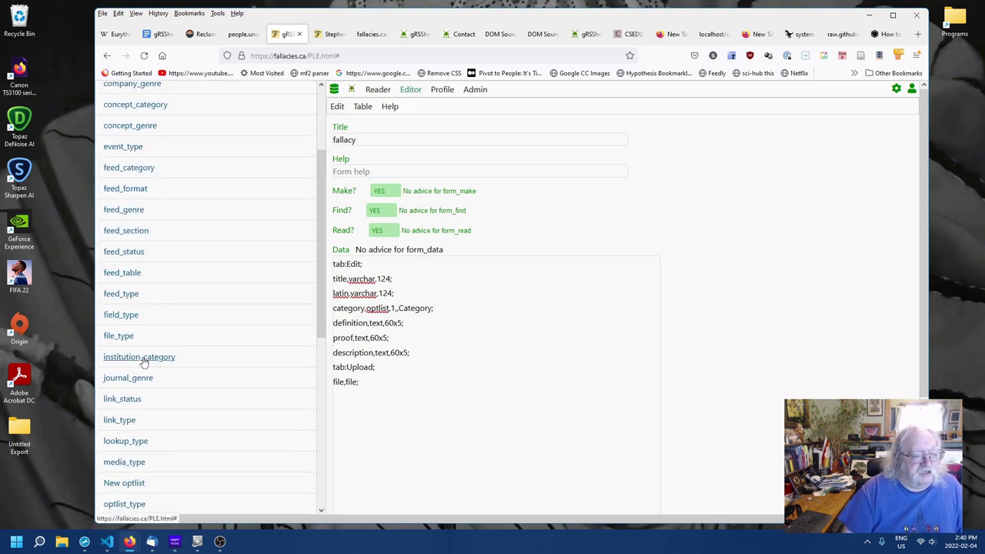
{"action": "left_click", "coordinate": [114, 192]}
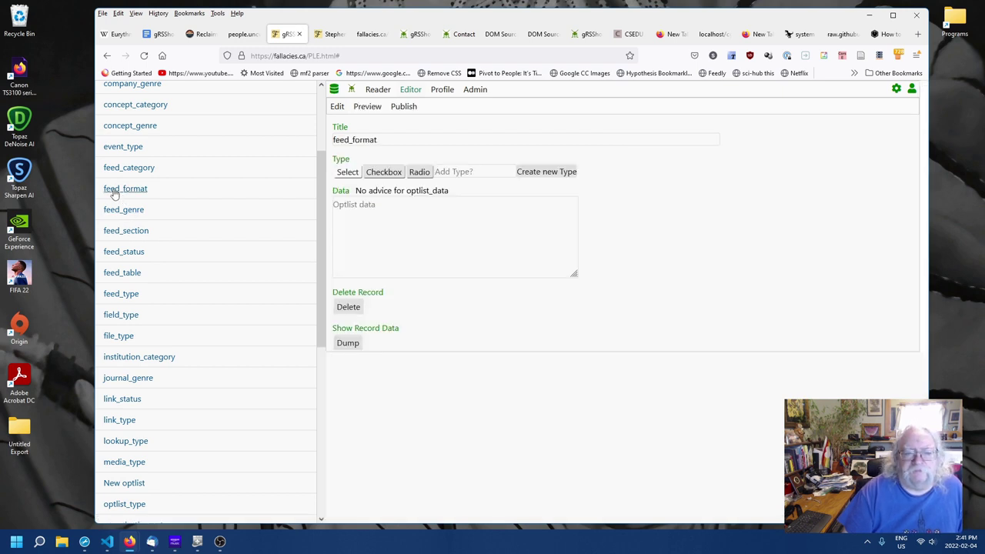
{"action": "left_click", "coordinate": [491, 256]}
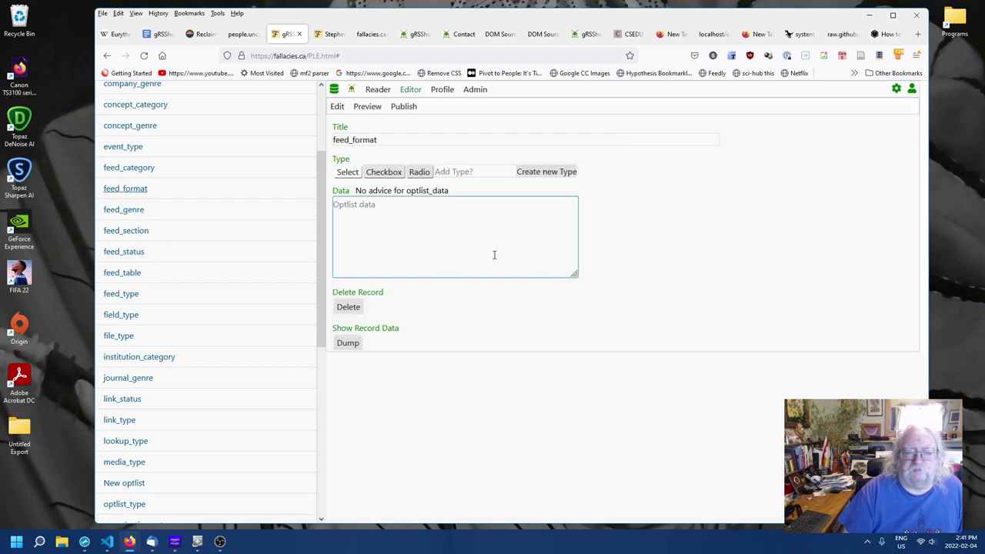
- Inspect the data of the feed_genre, feed_section and feed_status optlists, ending on Approved,A;On Hold,O;Retired,R;Unlinked,B
{"action": "left_click", "coordinate": [127, 214]}
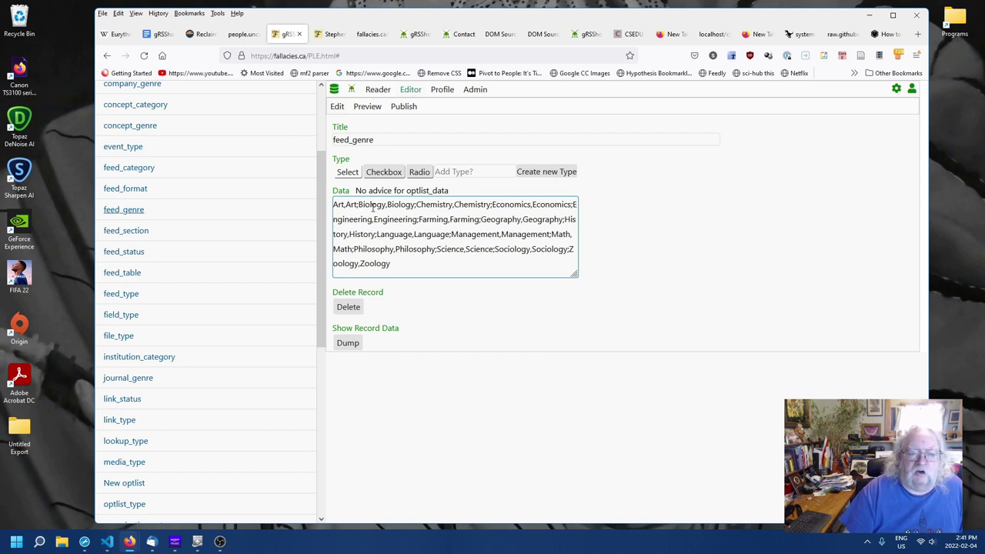
{"action": "left_click", "coordinate": [130, 232]}
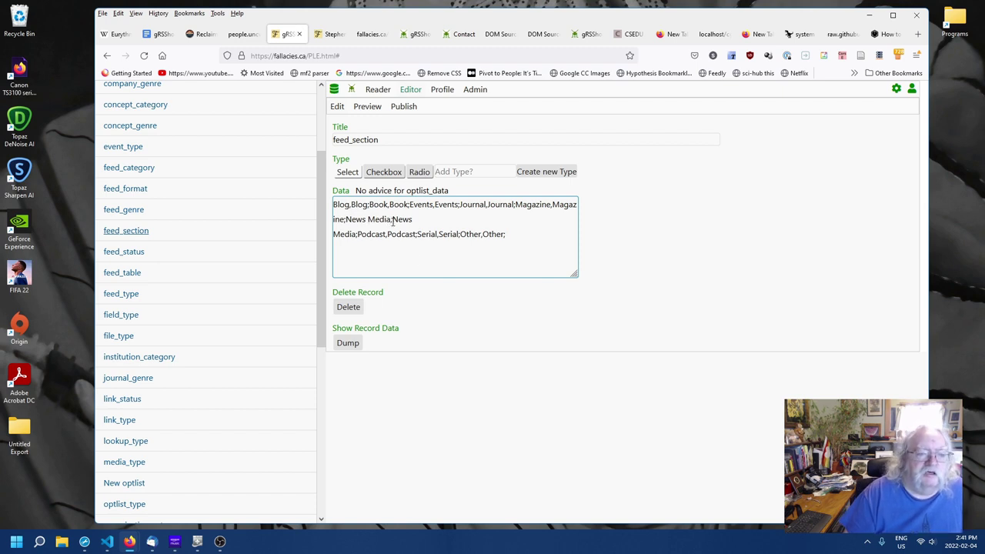
{"action": "left_click", "coordinate": [129, 252]}
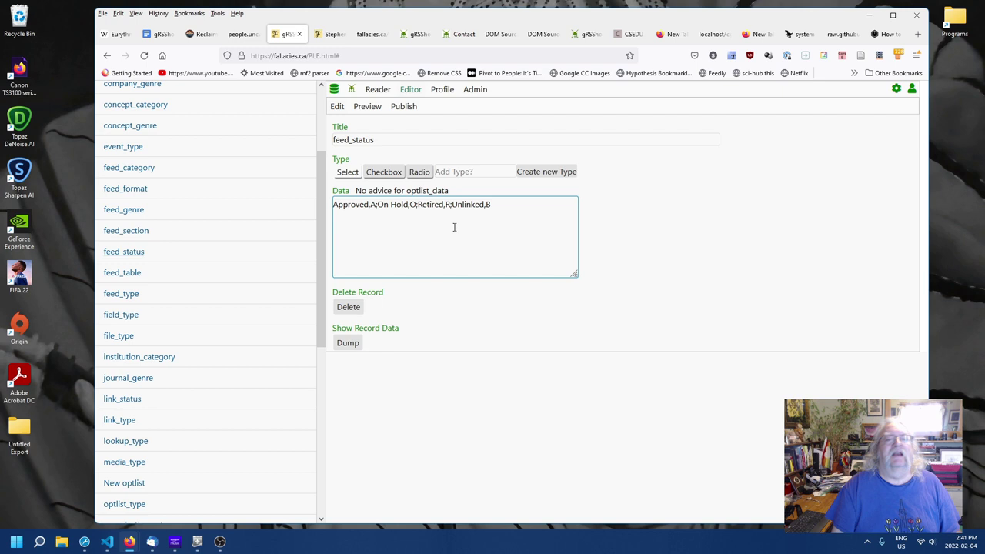
{"action": "scroll", "coordinate": [214, 236], "scroll_direction": "up", "scroll_amount": 3}
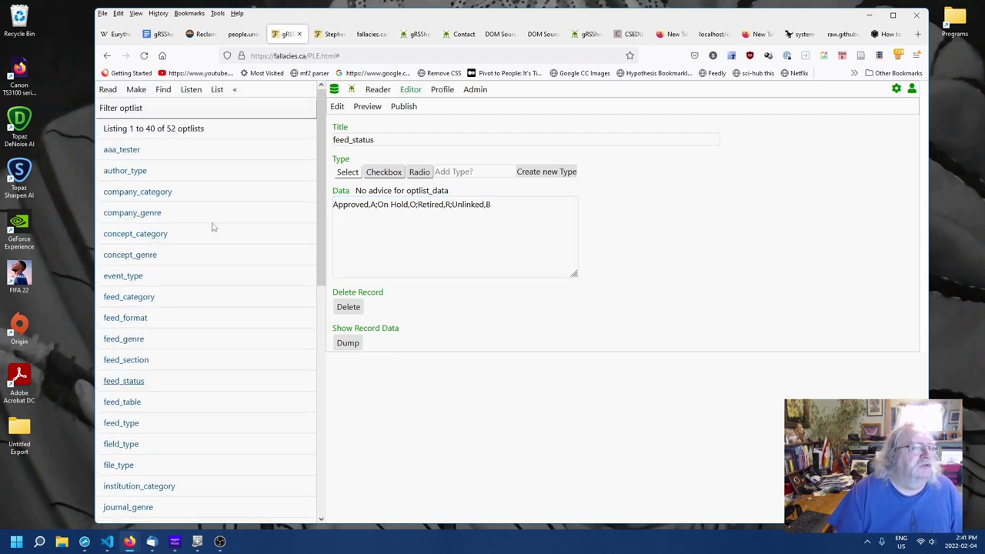
{"action": "left_click", "coordinate": [137, 90]}
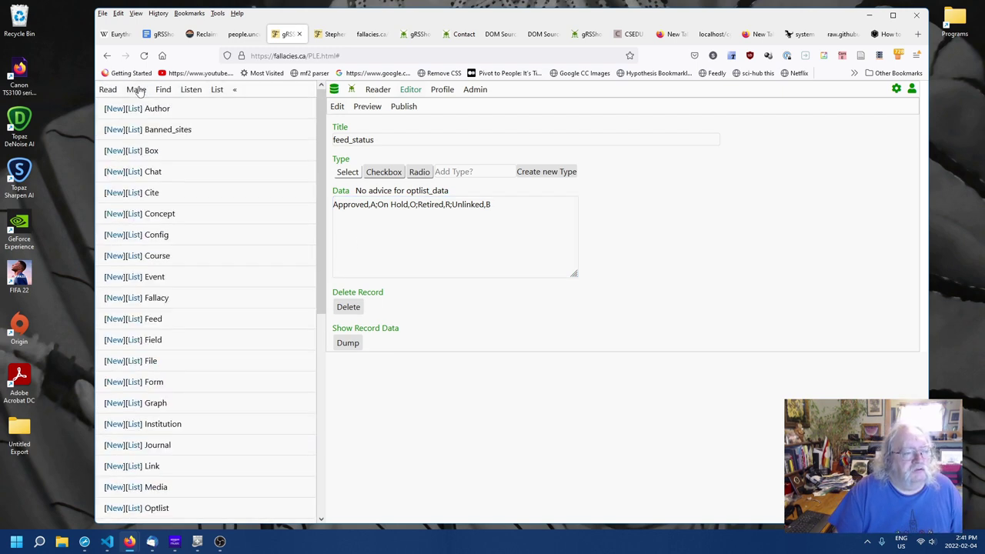
{"action": "scroll", "coordinate": [228, 277], "scroll_direction": "down", "scroll_amount": 2}
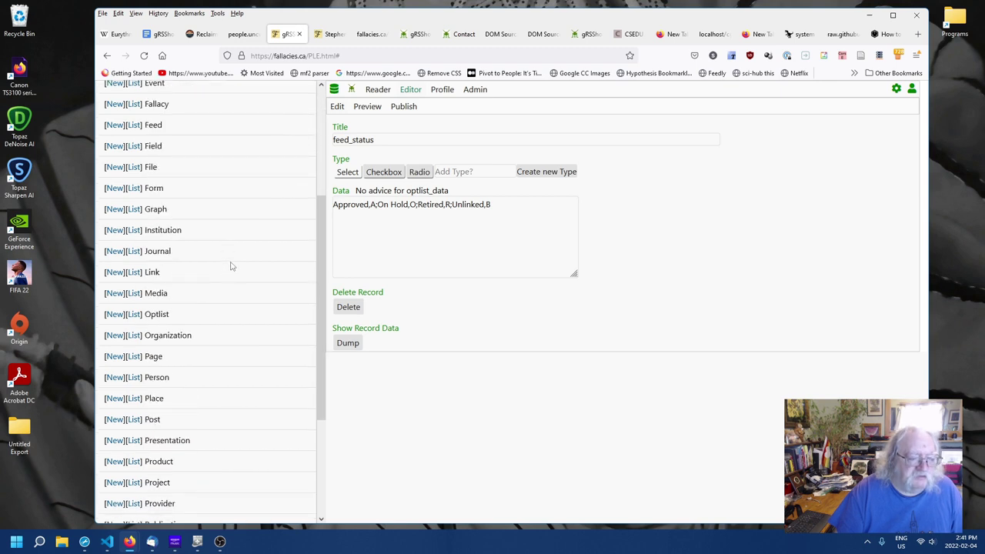
- Start a new optlist titled fallacy_category
{"action": "left_click", "coordinate": [113, 317]}
{"action": "left_click", "coordinate": [397, 139]}
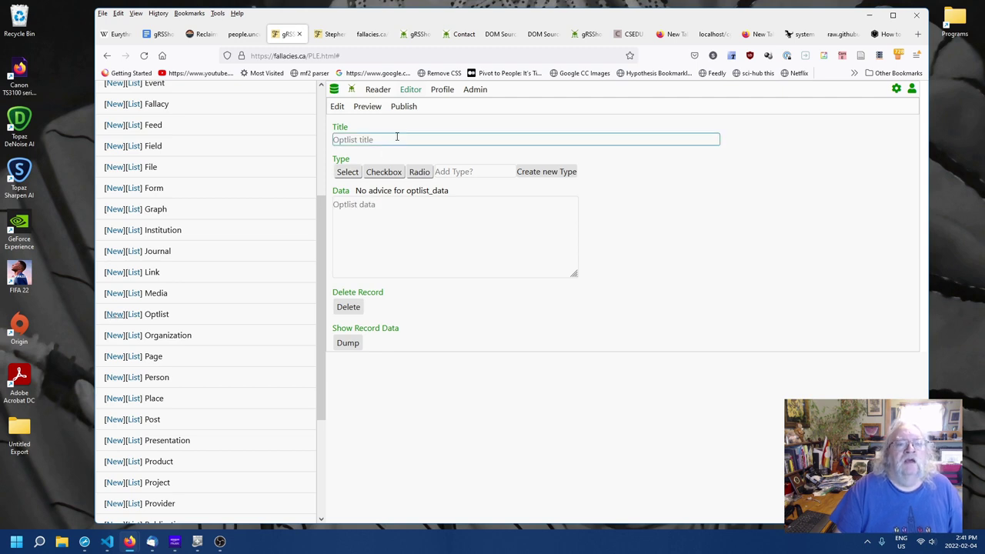
{"action": "left_click", "coordinate": [396, 139]}
{"action": "type", "text": "f"}
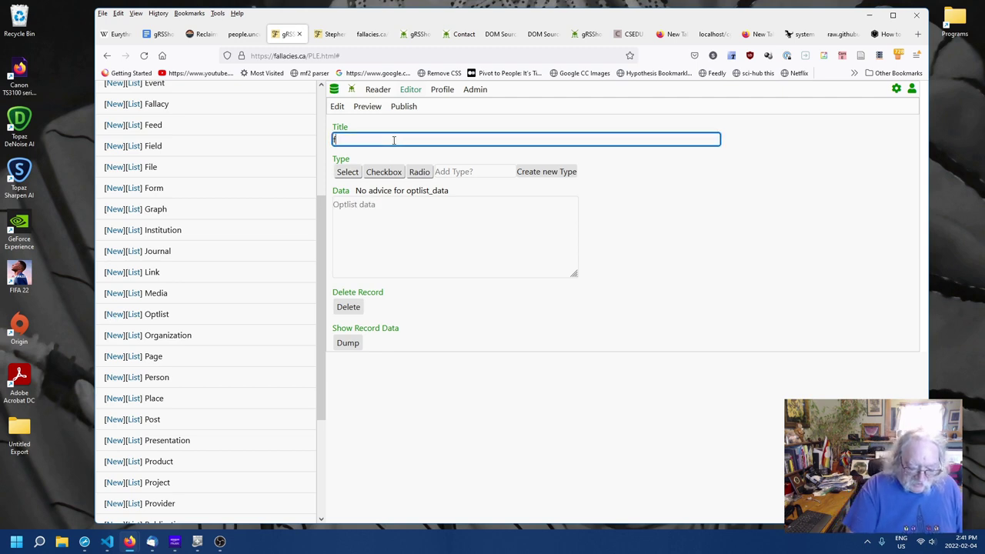
{"action": "type", "text": "allacy"}
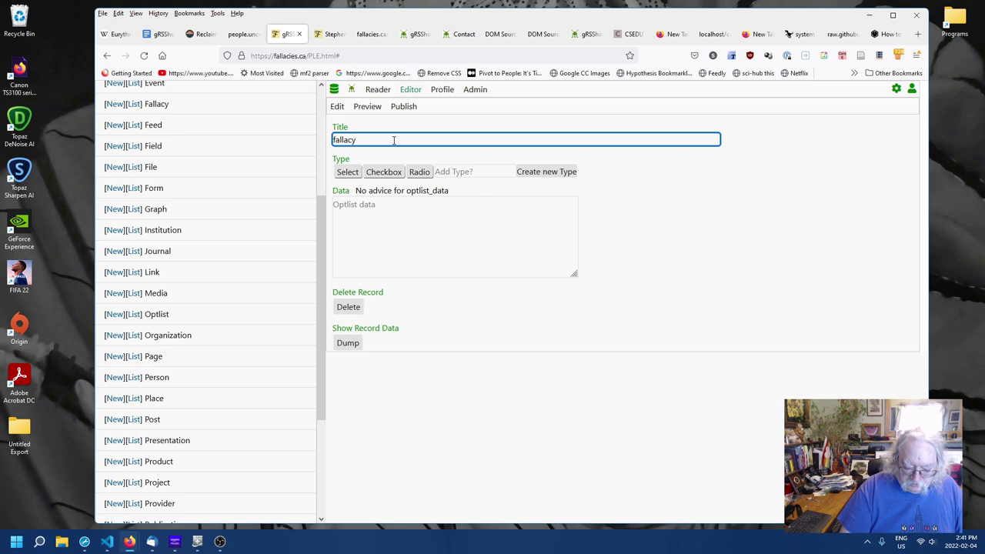
{"action": "type", "text": "_cate"}
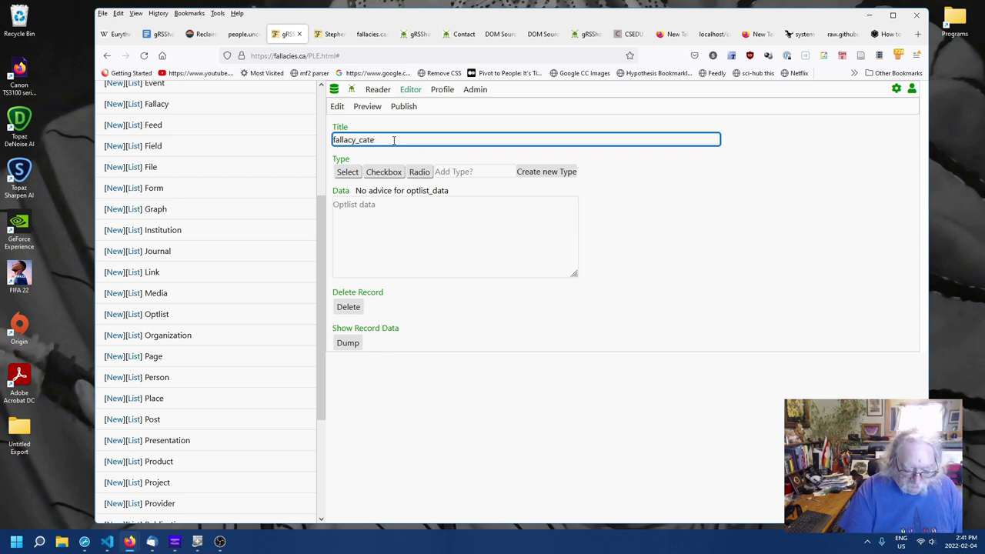
{"action": "type", "text": "gor"}
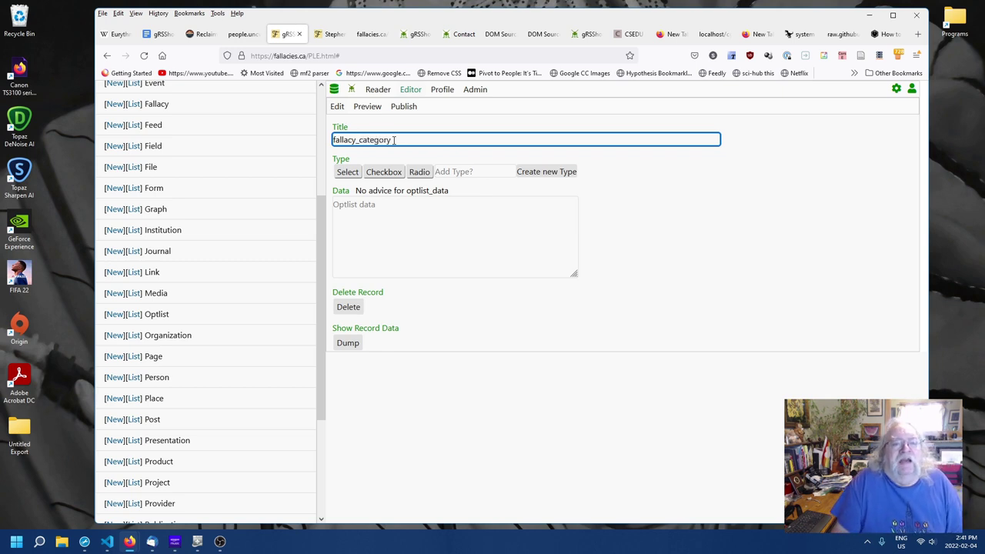
{"action": "type", "text": "y"}
{"action": "left_click", "coordinate": [417, 227]}
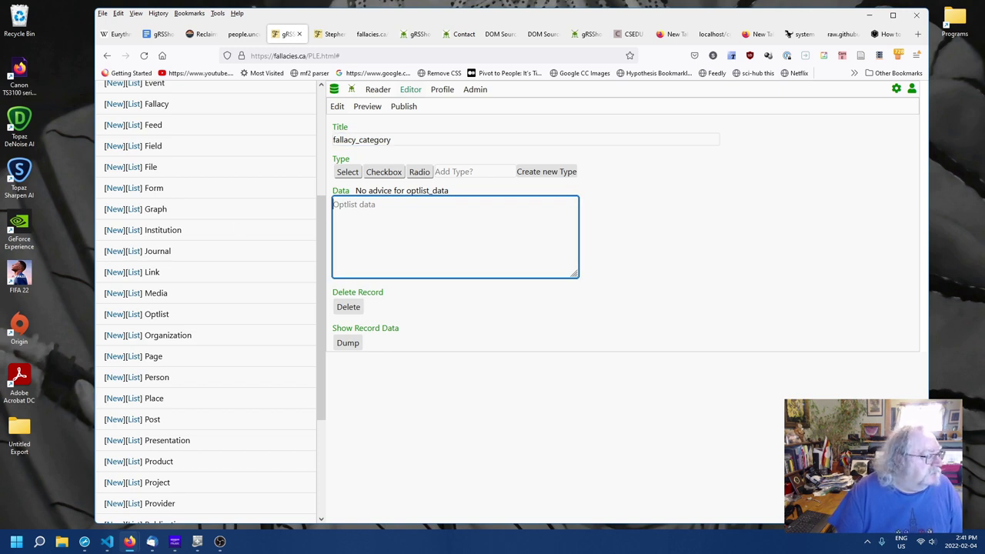
- Enter 'Fallacies of Distraction,distraction;' as the optlist data and save it
{"action": "key", "text": "alt+Tab"}
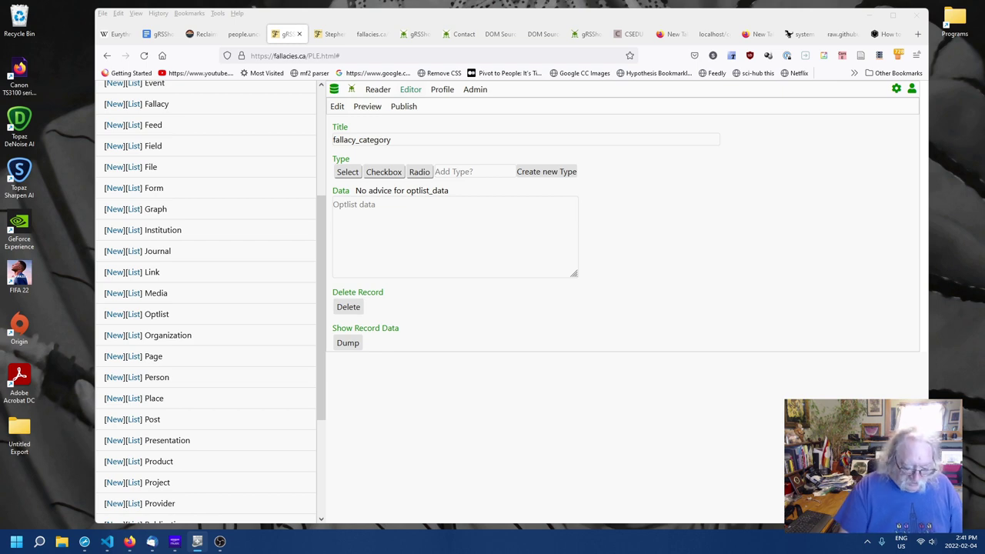
{"action": "left_click", "coordinate": [380, 185]}
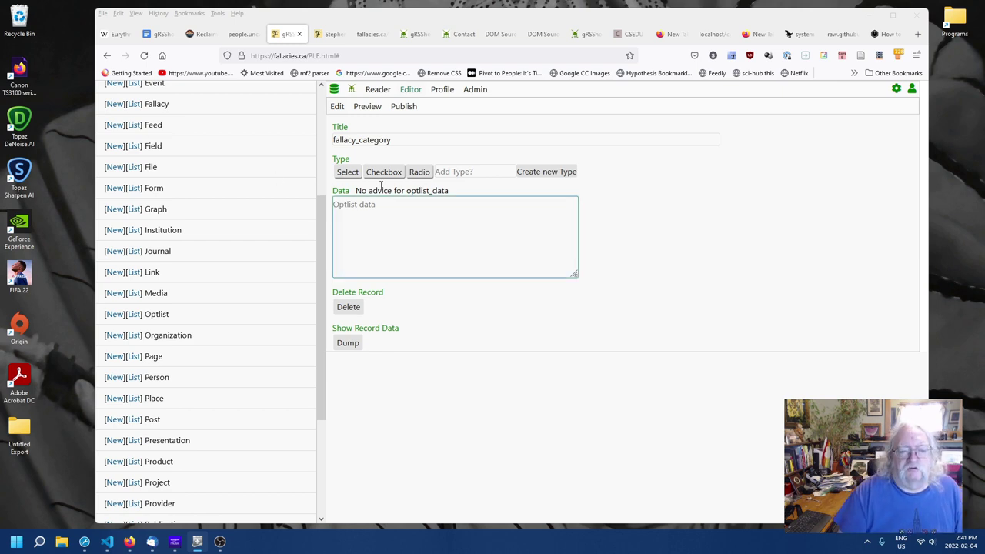
{"action": "left_click", "coordinate": [420, 203]}
{"action": "type", "text": "Fallacies of Distraction,distraction"}
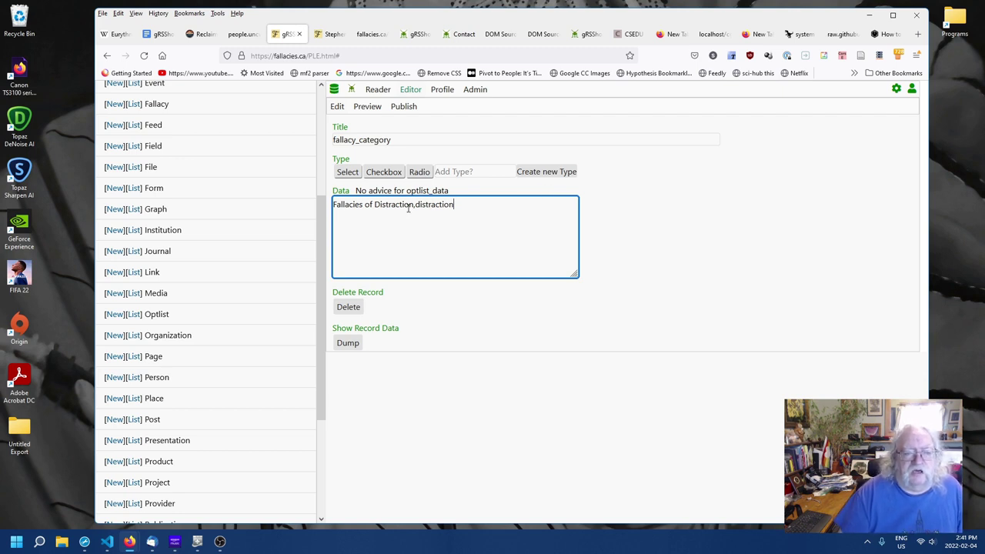
{"action": "left_click_drag", "start_coordinate": [413, 204], "coordinate": [333, 204]}
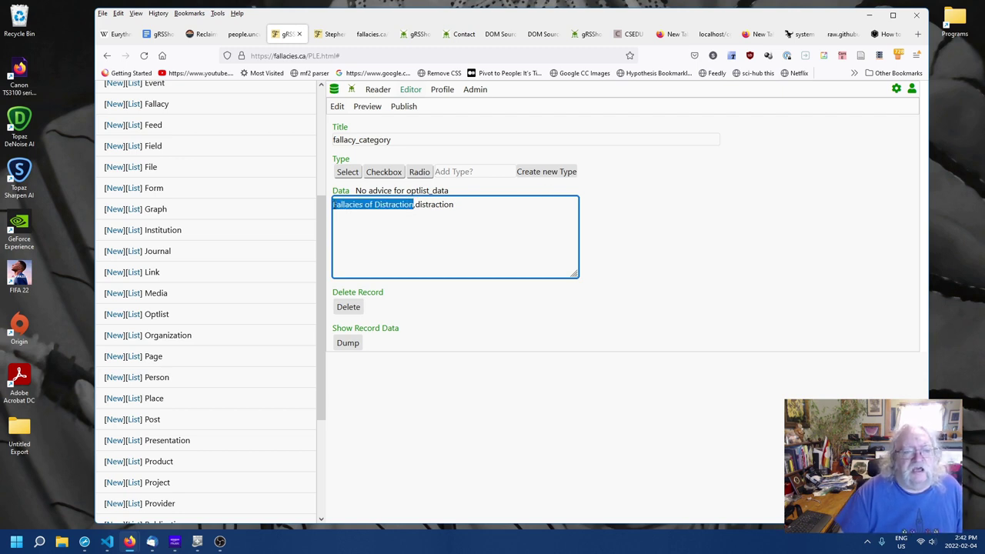
{"action": "left_click", "coordinate": [372, 222]}
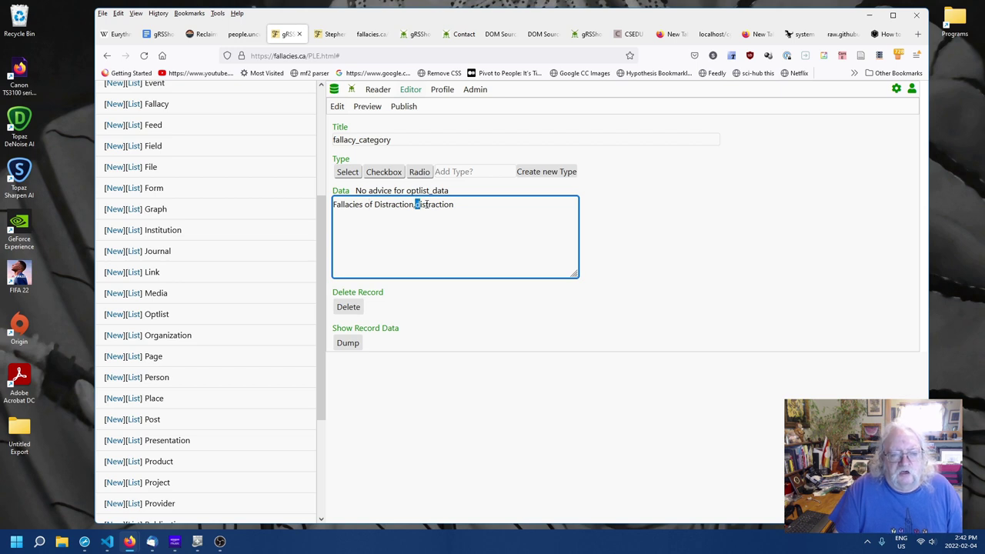
{"action": "left_click_drag", "start_coordinate": [422, 204], "coordinate": [450, 205]}
{"action": "left_click", "coordinate": [458, 204]}
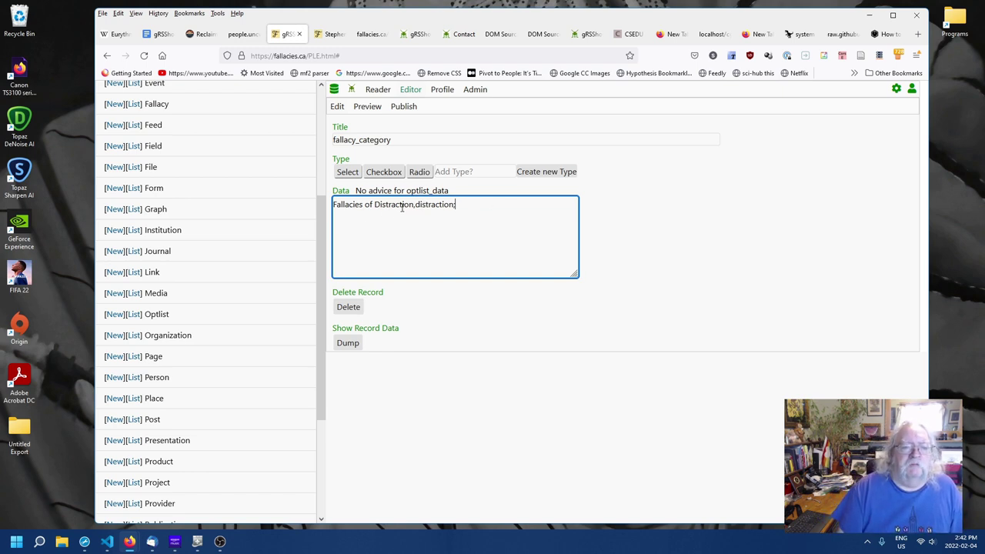
{"action": "left_click", "coordinate": [682, 241]}
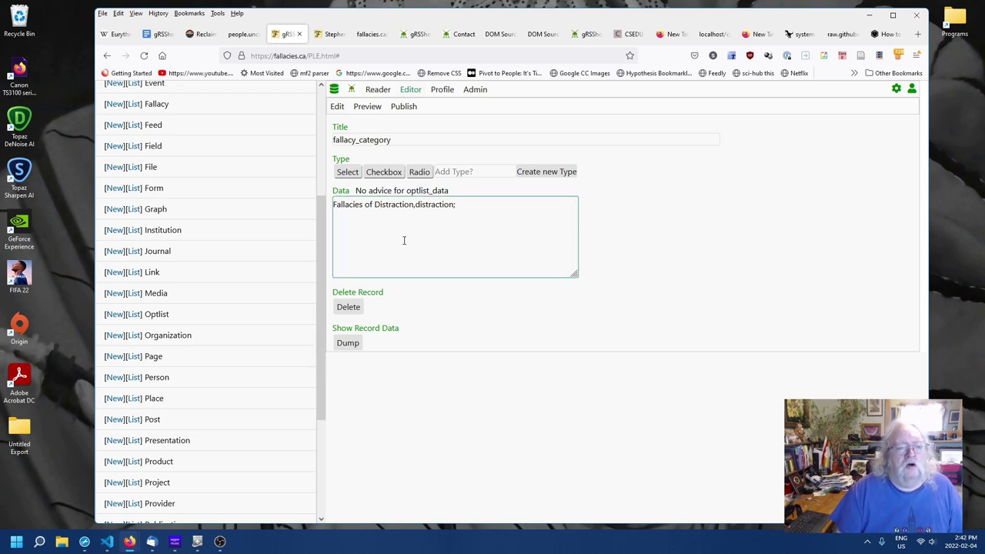
- Open the Slippery Slope fallacy record and check its Category field shows Fallacies of Distraction
{"action": "scroll", "coordinate": [142, 147], "scroll_direction": "up", "scroll_amount": 2}
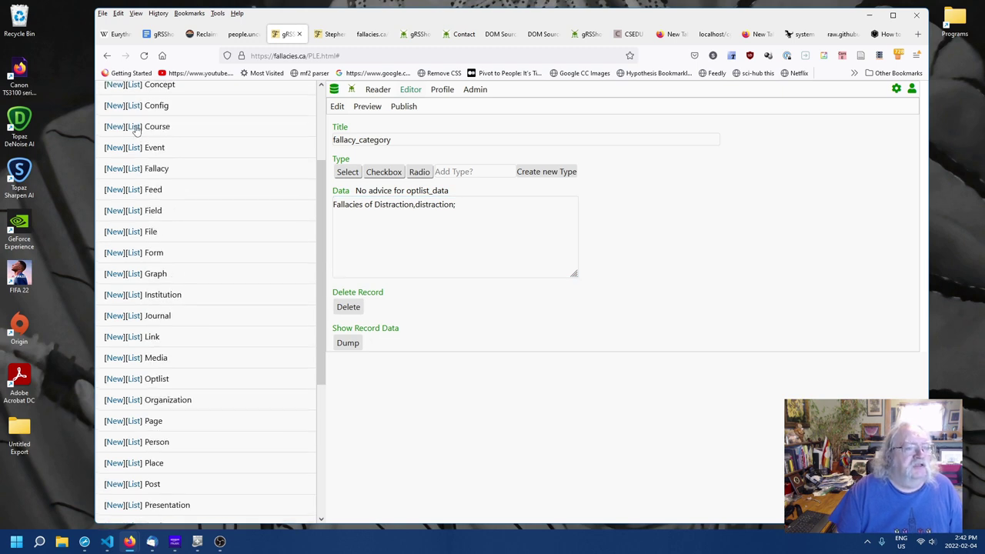
{"action": "left_click", "coordinate": [134, 169]}
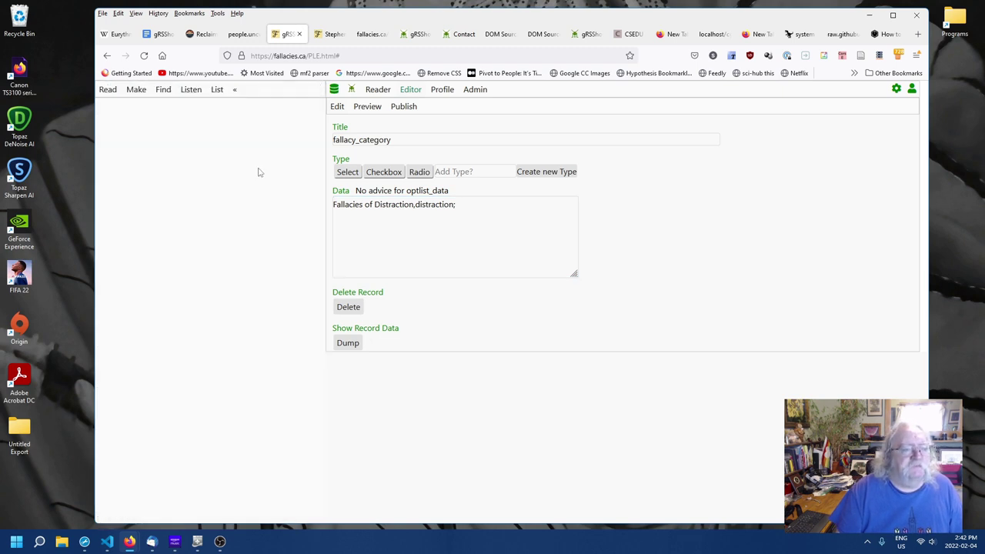
{"action": "left_click", "coordinate": [139, 131]}
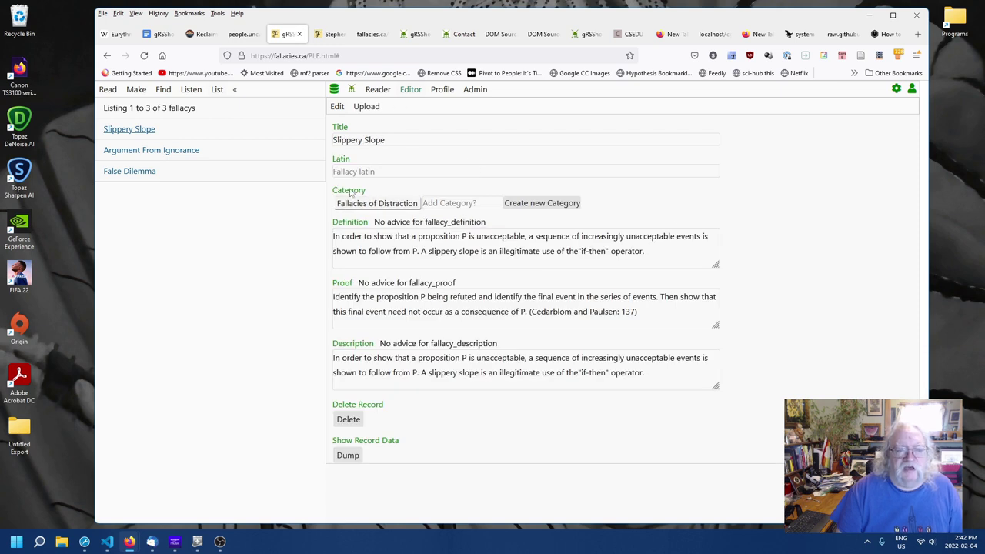
{"action": "left_click_drag", "start_coordinate": [336, 194], "coordinate": [372, 195]}
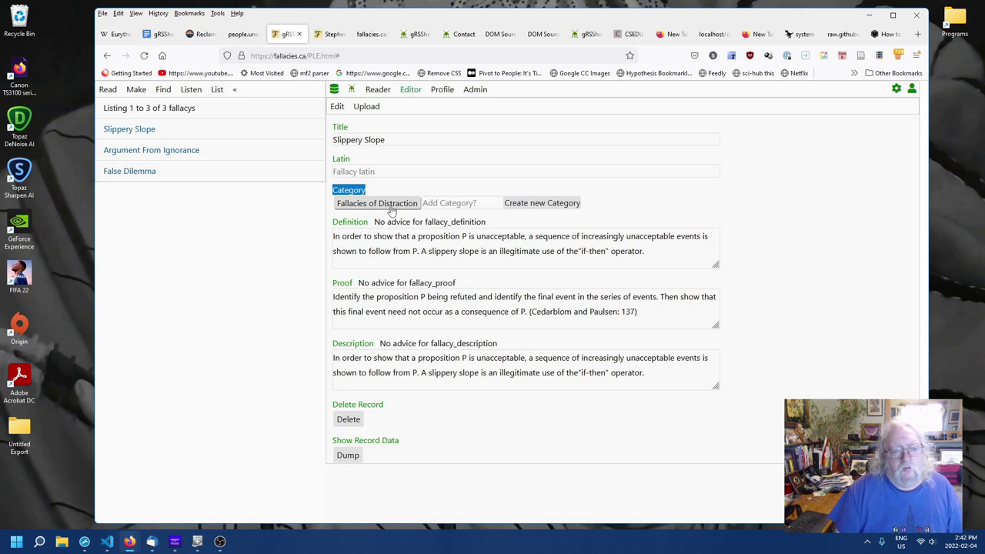
{"action": "left_click", "coordinate": [466, 203]}
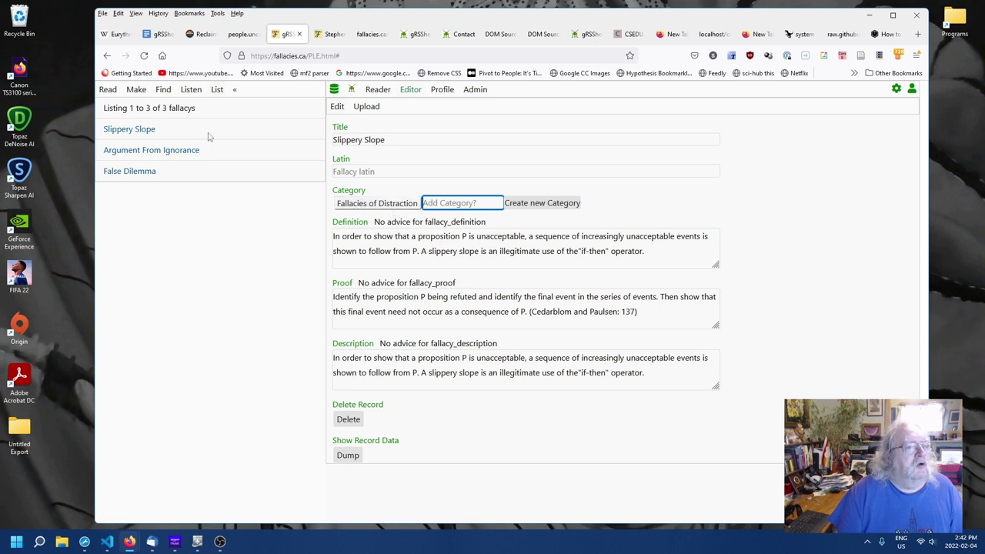
- List the optlists and open fallacy_category for editing
{"action": "left_click", "coordinate": [136, 90]}
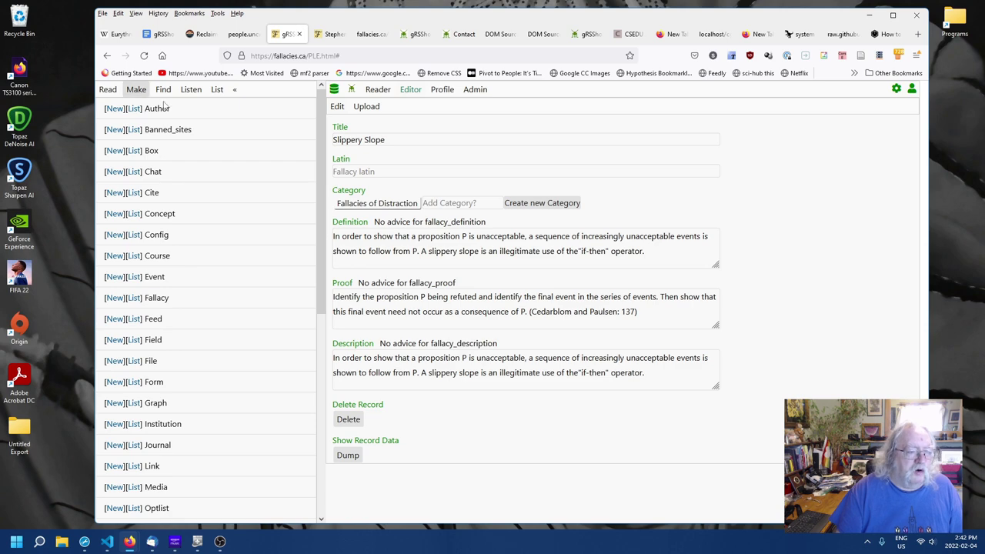
{"action": "scroll", "coordinate": [187, 259], "scroll_direction": "down", "scroll_amount": 5}
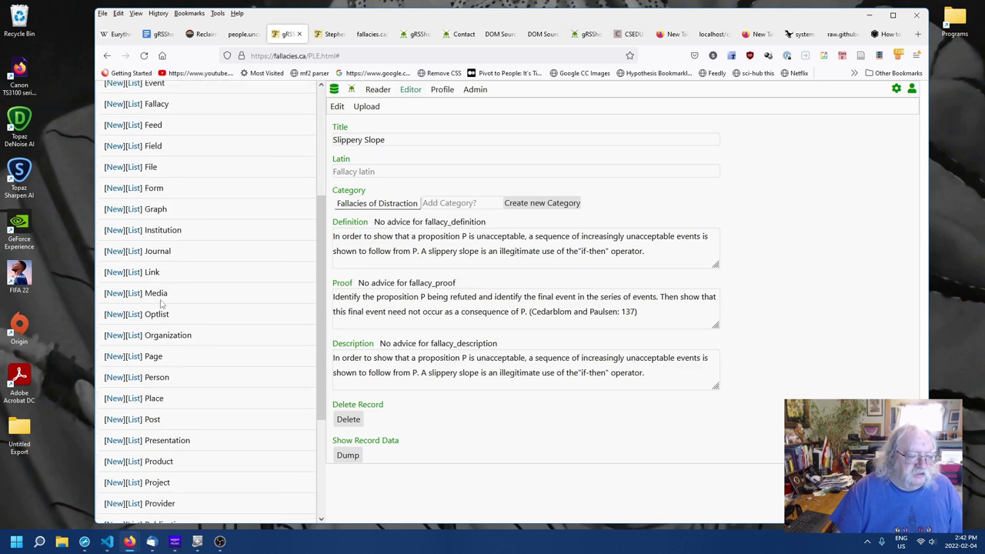
{"action": "scroll", "coordinate": [135, 323], "scroll_direction": "down", "scroll_amount": 5}
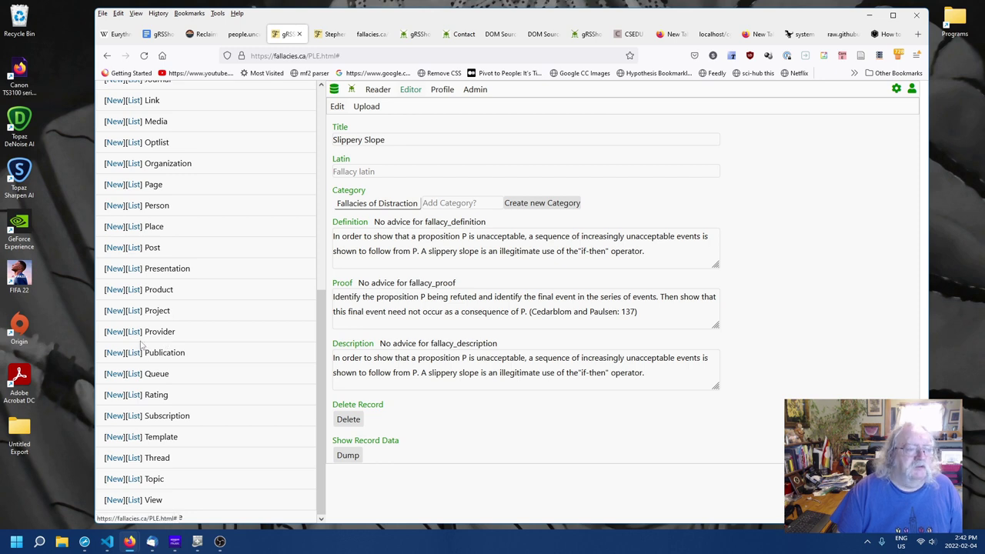
{"action": "left_click", "coordinate": [134, 143]}
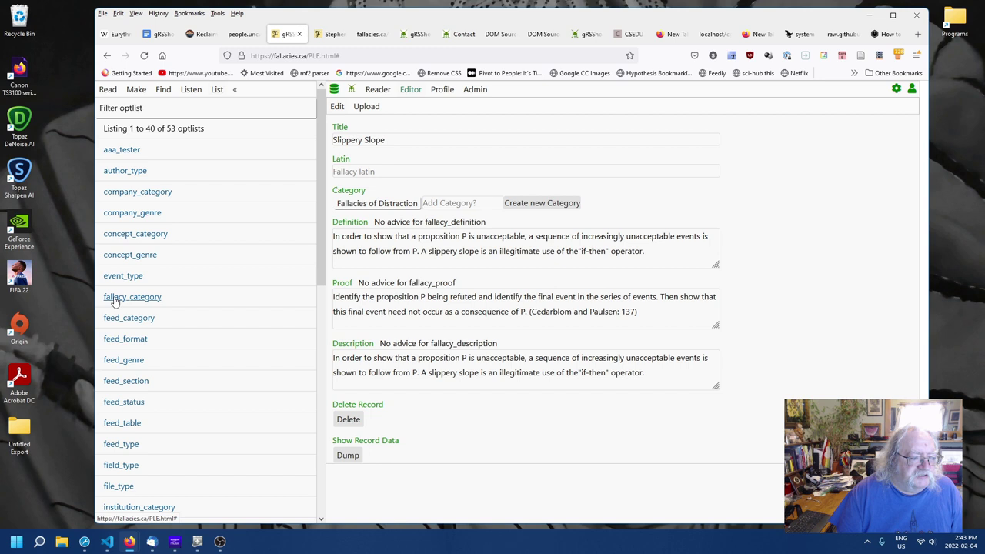
{"action": "left_click", "coordinate": [123, 297]}
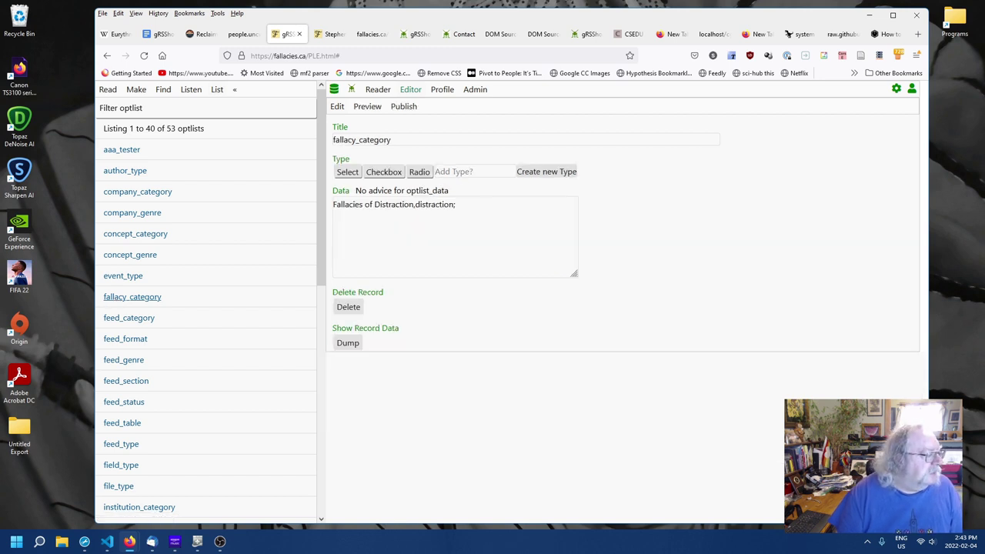
- Append 'Appeals to Motives in Place of Support,motives;' and 'Changing the Subject,subject;' to its data
{"action": "key", "text": "alt+Tab"}
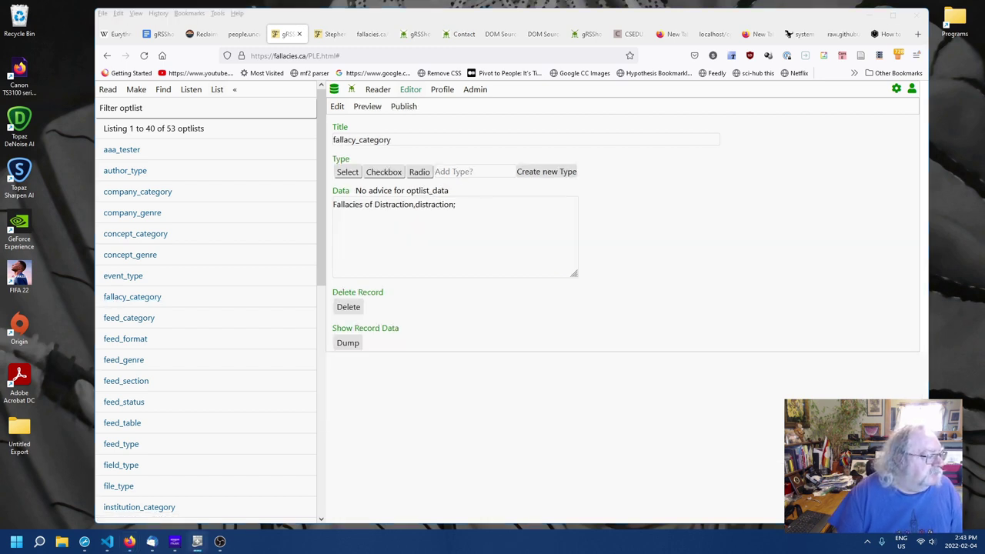
{"action": "left_click", "coordinate": [415, 204]}
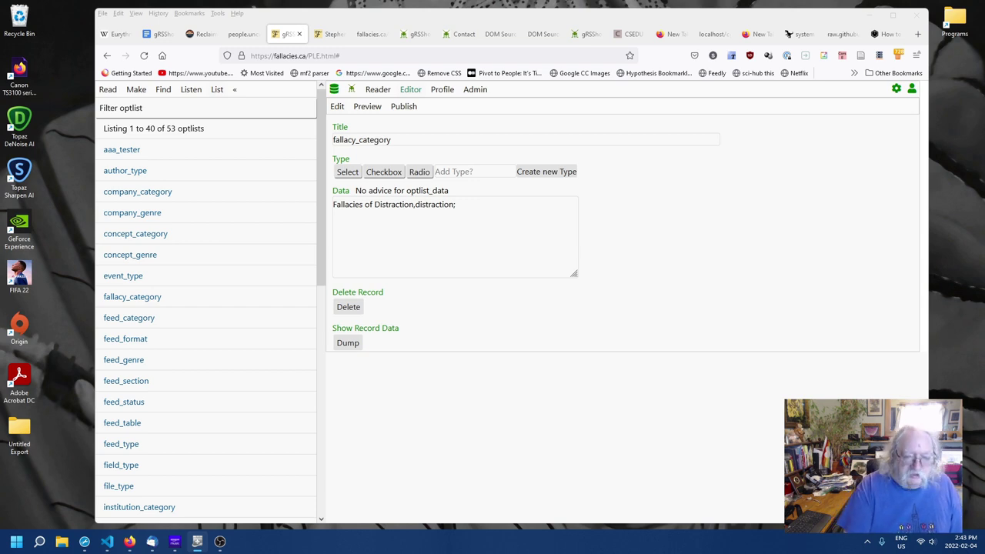
{"action": "left_click", "coordinate": [532, 204]}
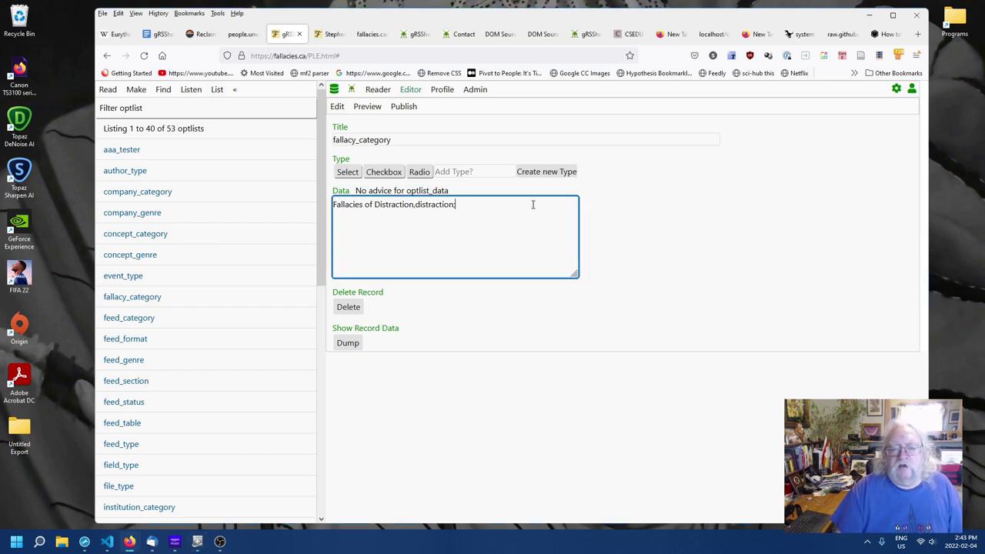
{"action": "type", "text": "Appeals to Motives in Place of Support,motives;"}
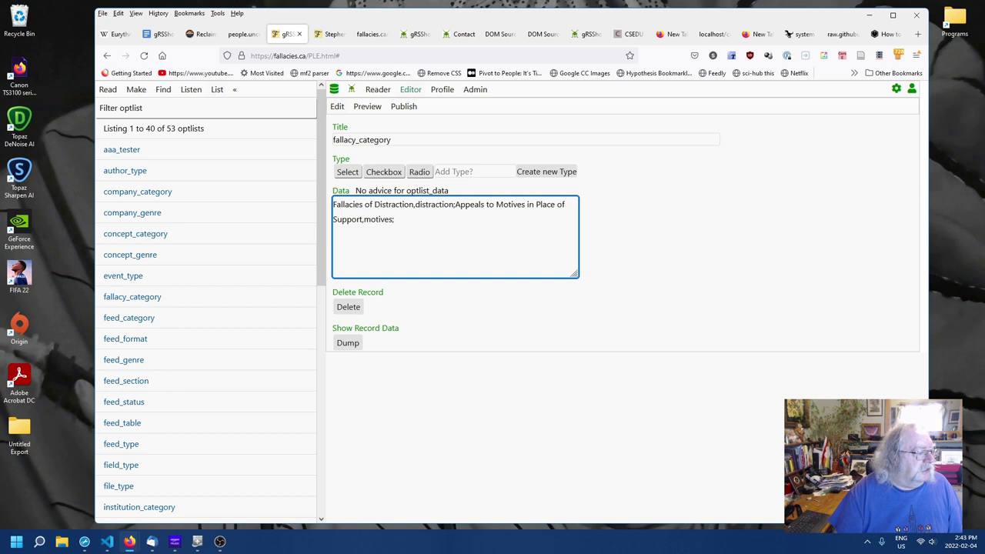
{"action": "key", "text": "alt+Tab"}
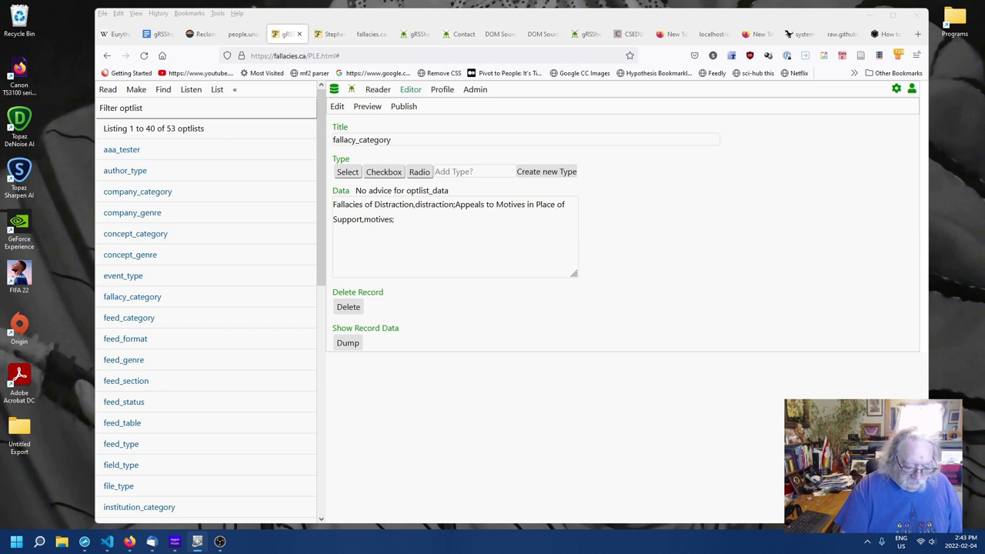
{"action": "left_click", "coordinate": [469, 249]}
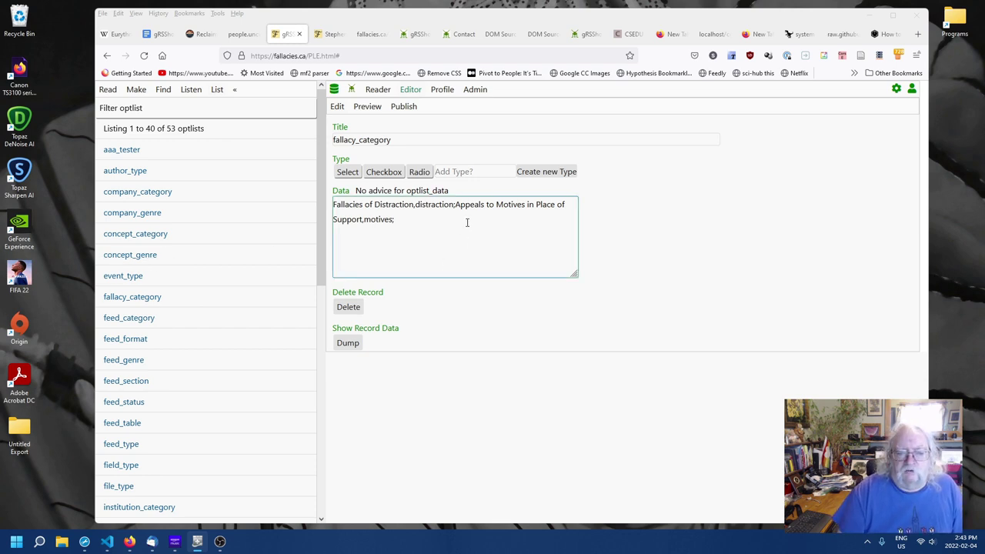
{"action": "left_click", "coordinate": [466, 223]}
{"action": "type", "text": "Changing the Subject,subject;"}
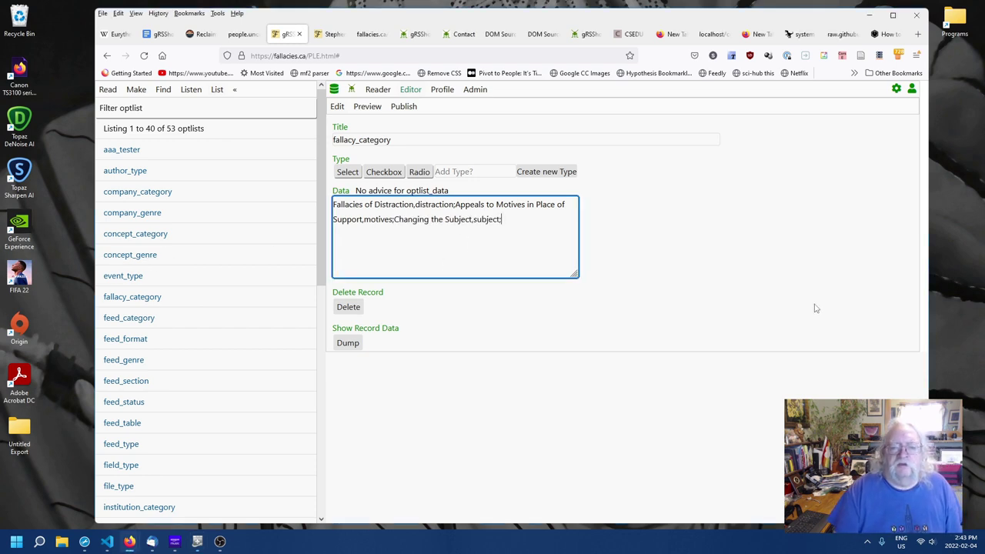
- Open Slippery Slope from the fallacy list and set its category to Fallacies of Distraction
{"action": "left_click", "coordinate": [138, 90]}
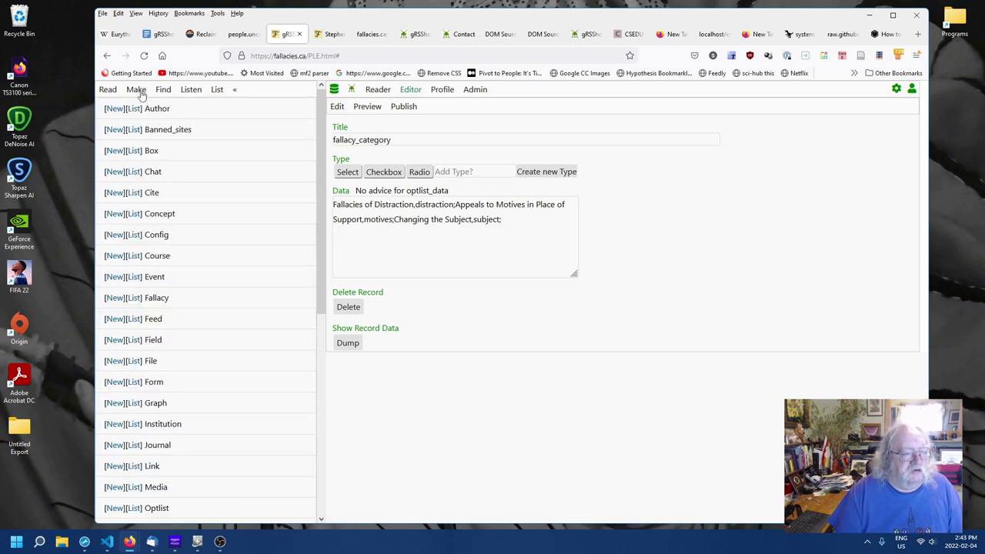
{"action": "left_click", "coordinate": [134, 300]}
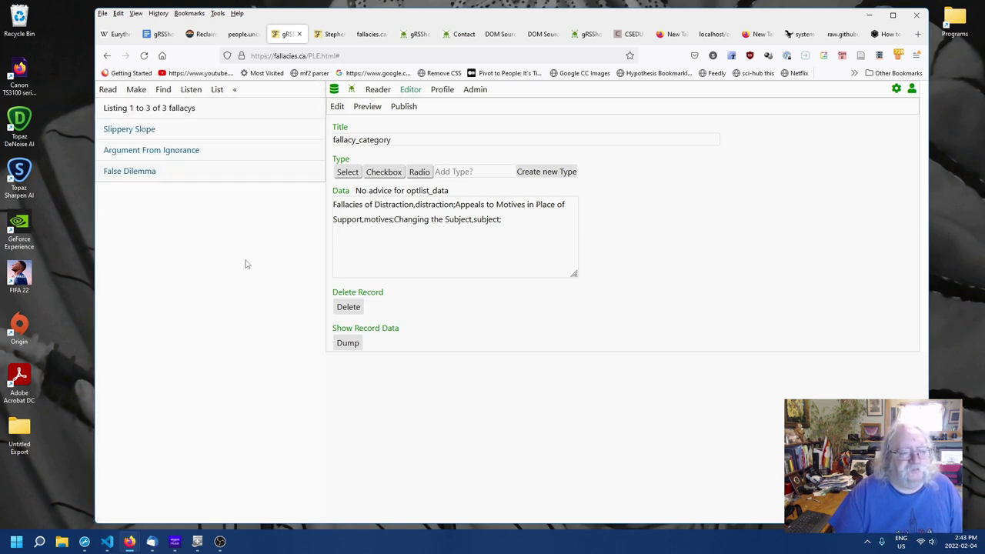
{"action": "left_click", "coordinate": [132, 129]}
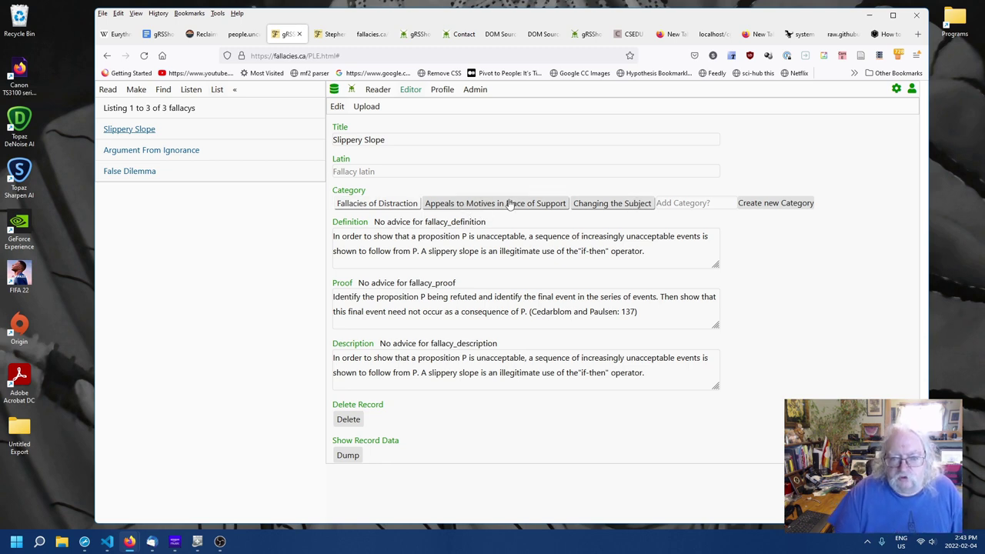
{"action": "left_click", "coordinate": [512, 204]}
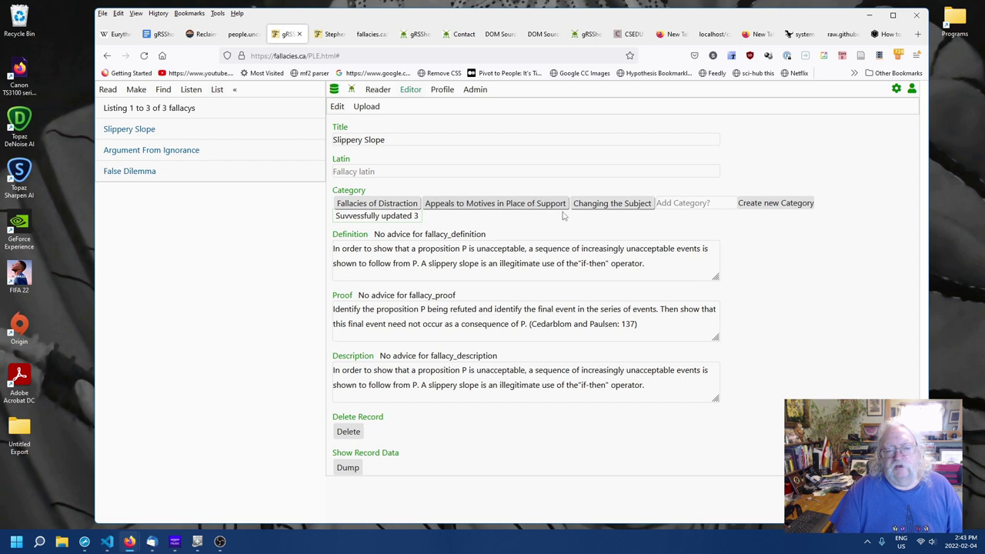
{"action": "left_click", "coordinate": [125, 132]}
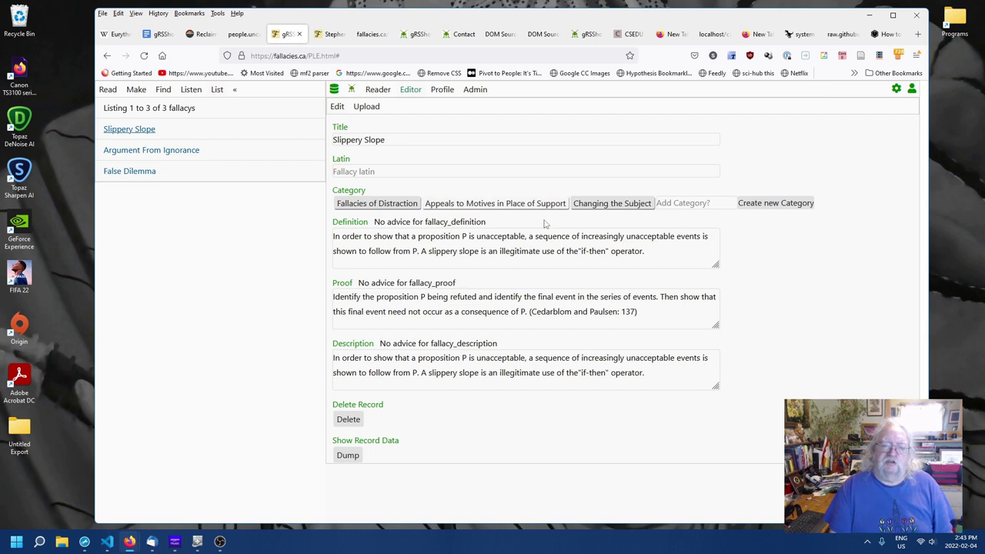
{"action": "left_click", "coordinate": [387, 205]}
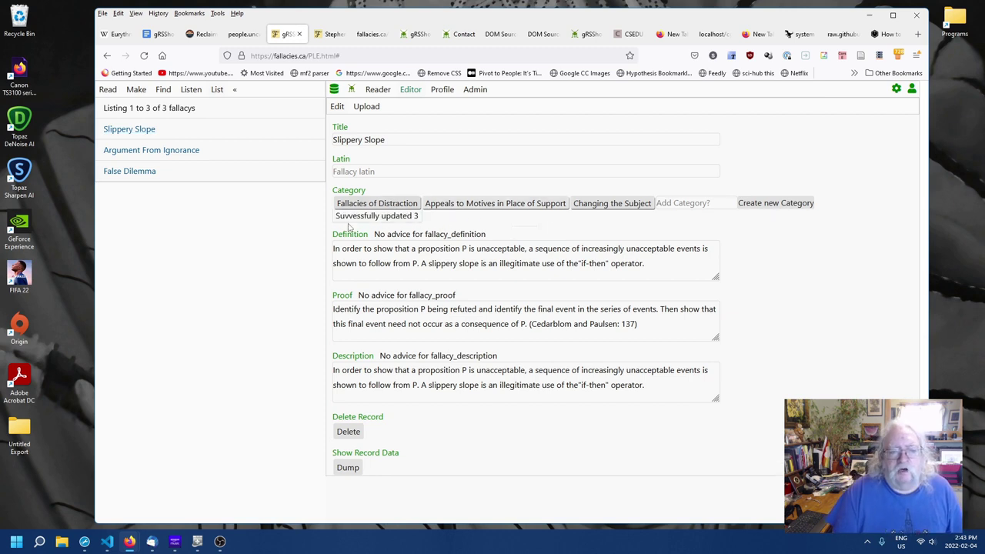
- List the view templates and open fallacy_html for editing
{"action": "left_click", "coordinate": [136, 91]}
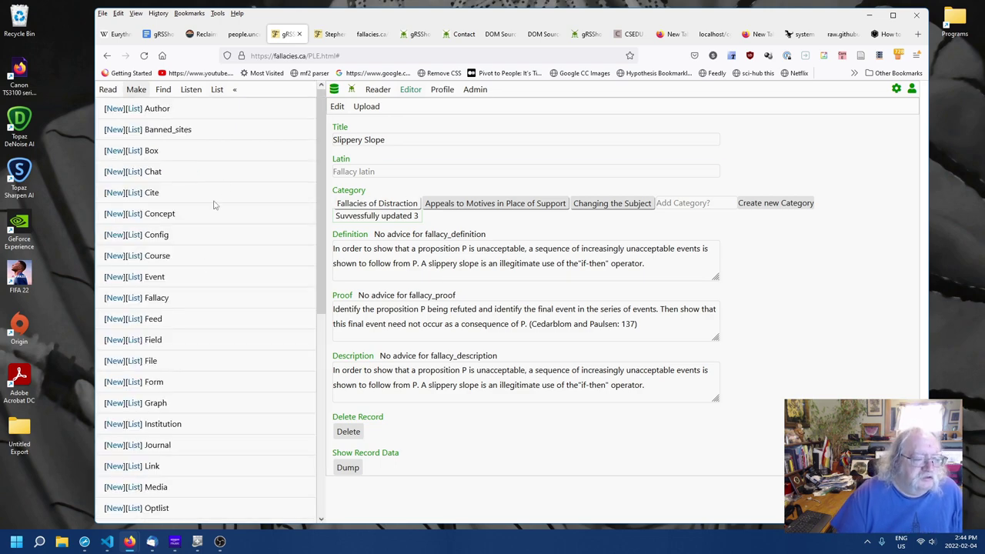
{"action": "scroll", "coordinate": [186, 327], "scroll_direction": "down", "scroll_amount": 5}
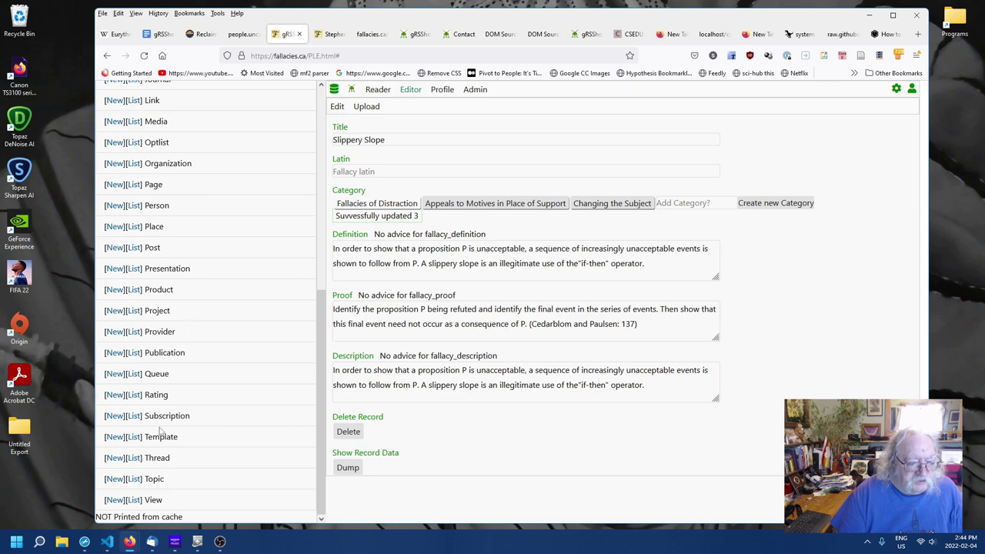
{"action": "left_click", "coordinate": [131, 501]}
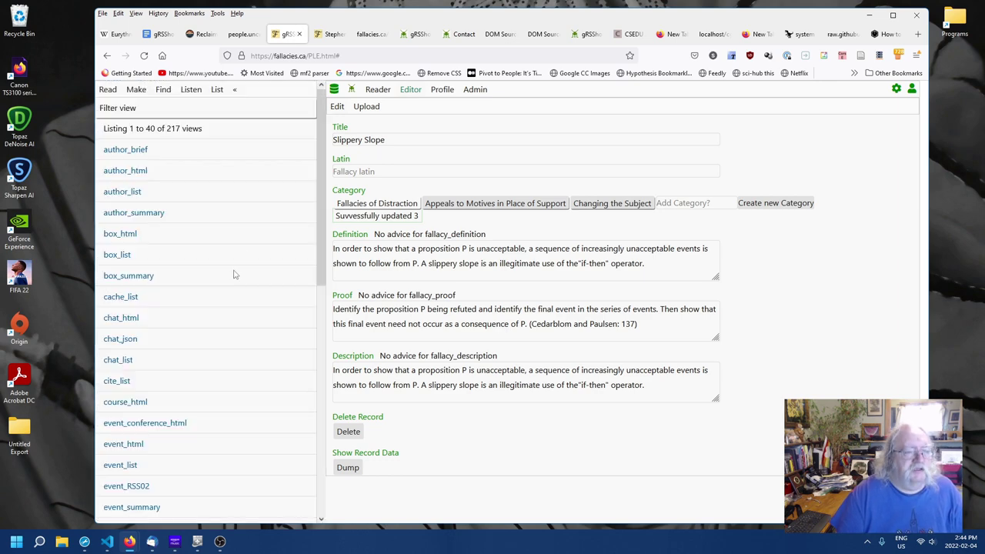
{"action": "scroll", "coordinate": [231, 266], "scroll_direction": "down", "scroll_amount": 10}
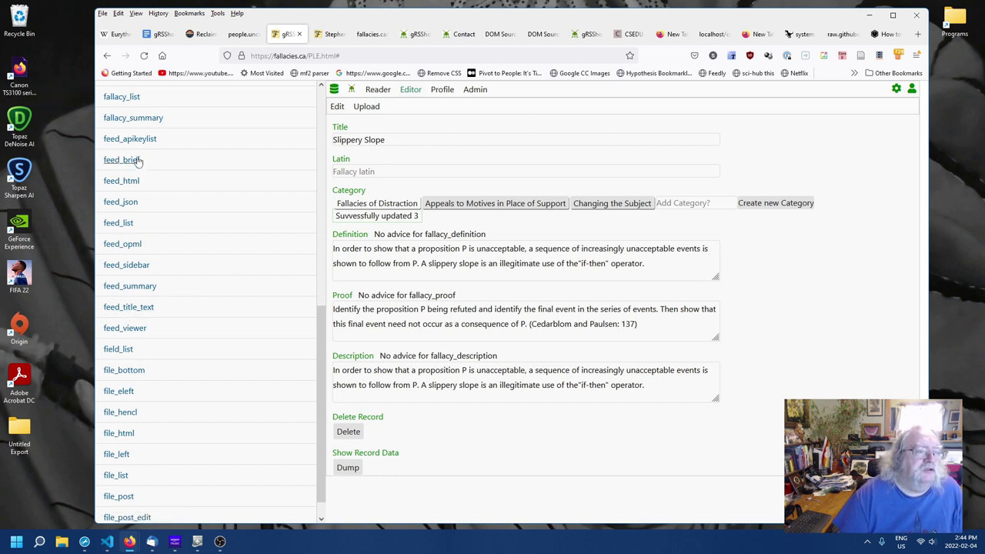
{"action": "scroll", "coordinate": [173, 207], "scroll_direction": "up", "scroll_amount": 2}
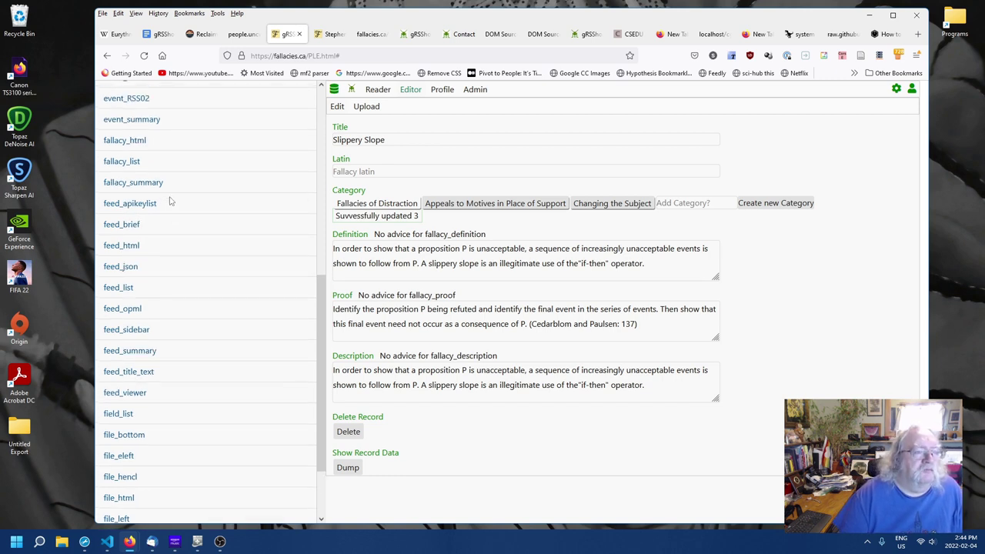
{"action": "left_click", "coordinate": [139, 141]}
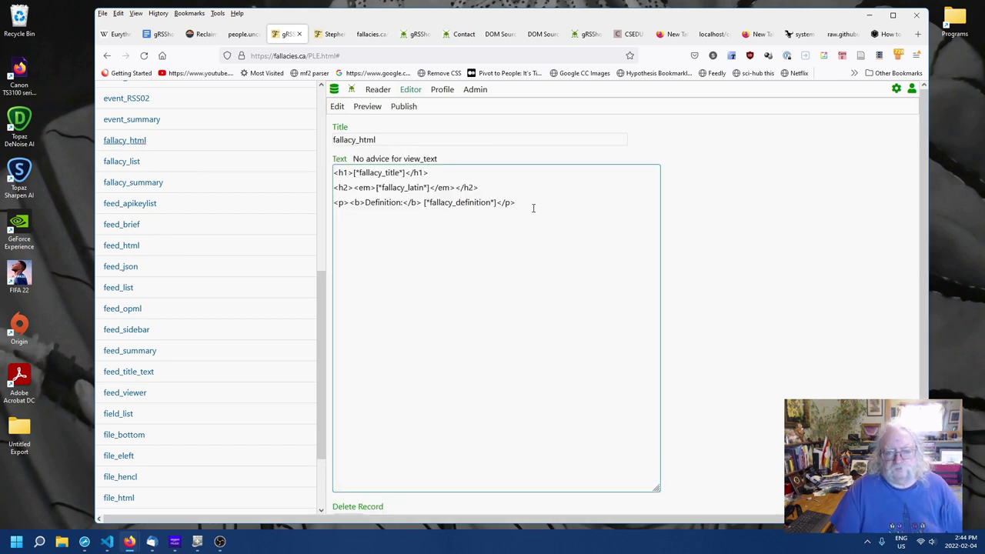
- Below the Latin heading, add a new line reading '<p>Category: [*fallacy_category'
{"action": "left_click", "coordinate": [484, 185]}
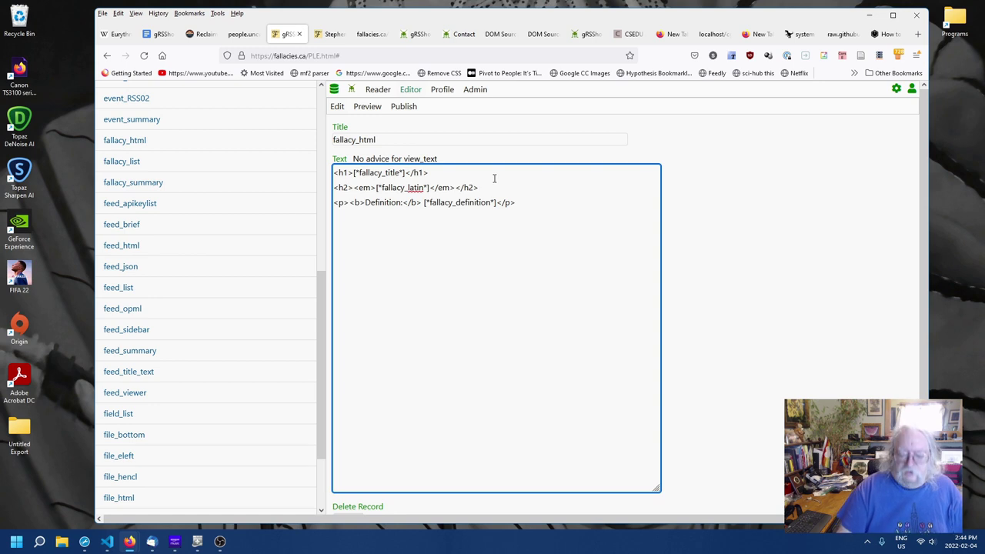
{"action": "key", "text": "Return"}
{"action": "type", "text": "<p"}
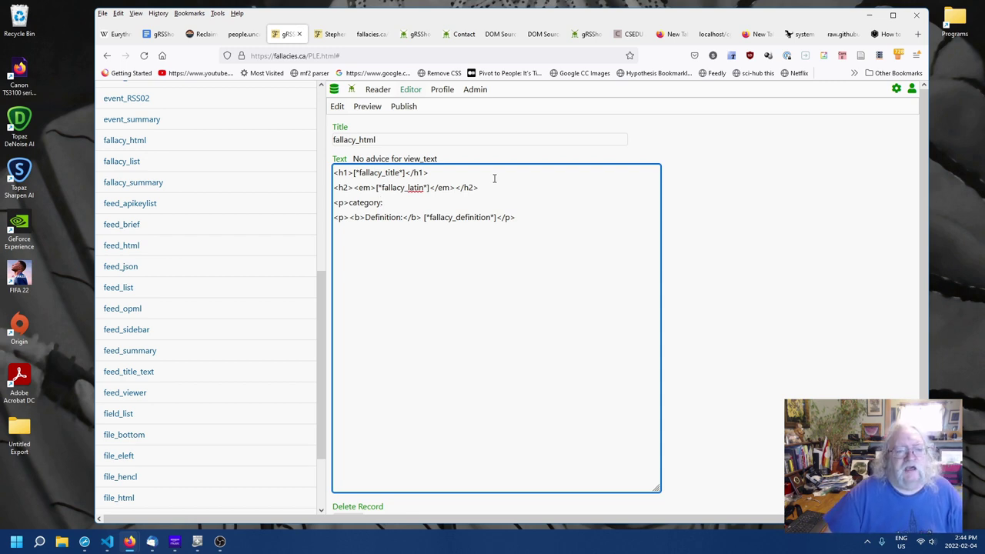
{"action": "type", "text": ">category:"}
{"action": "key", "text": "ctrl+BackSpace"}
{"action": "type", "text": "Category:"}
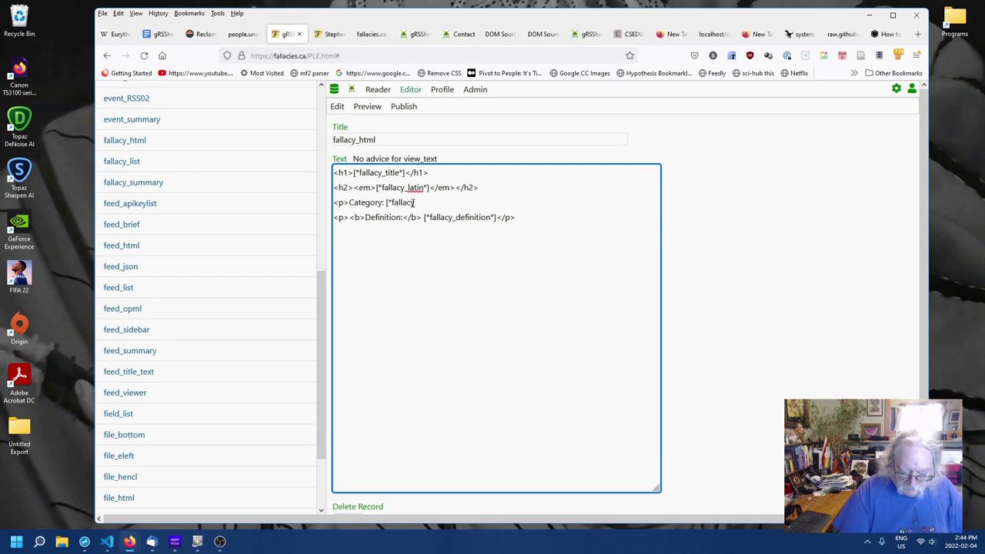
{"action": "type", "text": "[*fallacy_category*]</p>"}
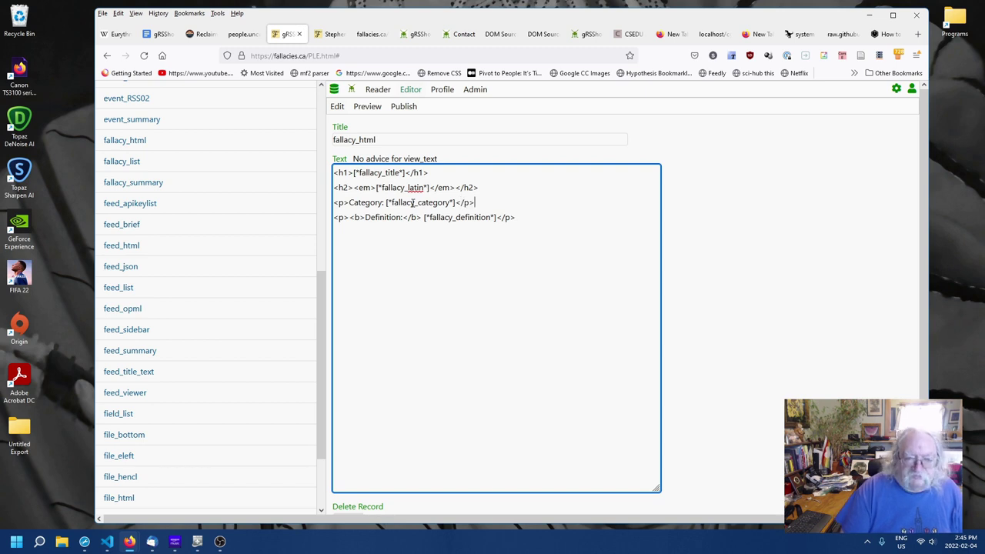
{"action": "left_click", "coordinate": [747, 300]}
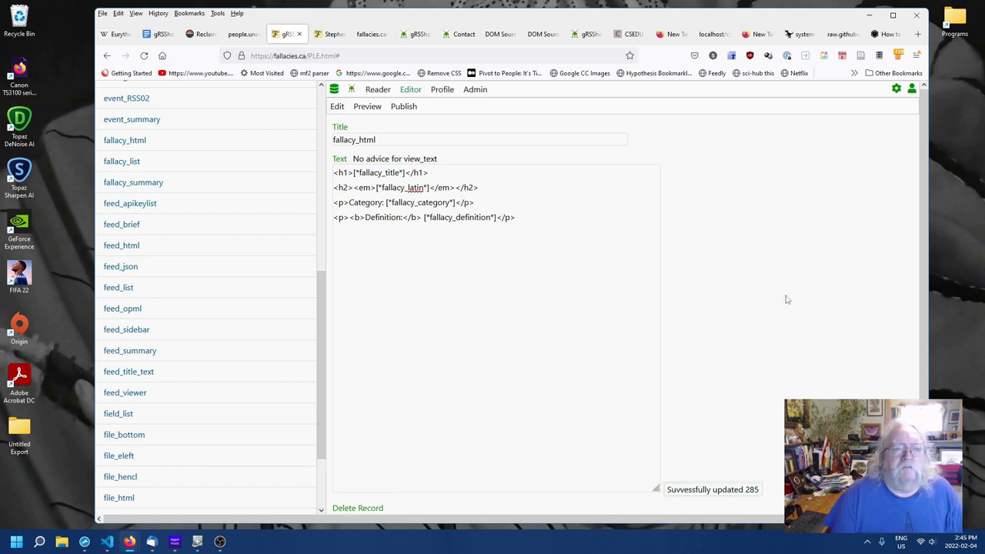
{"action": "left_click", "coordinate": [330, 34]}
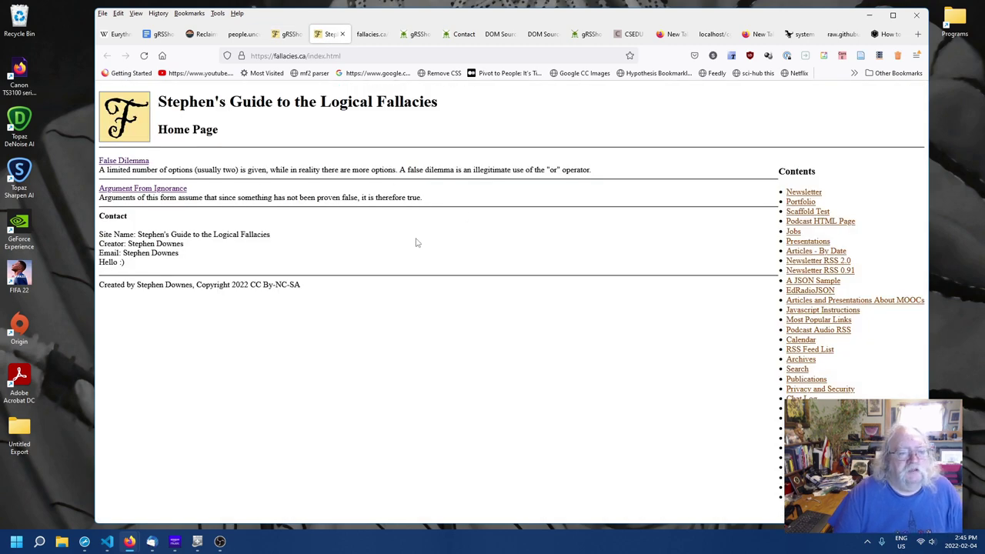
{"action": "left_click", "coordinate": [125, 161]}
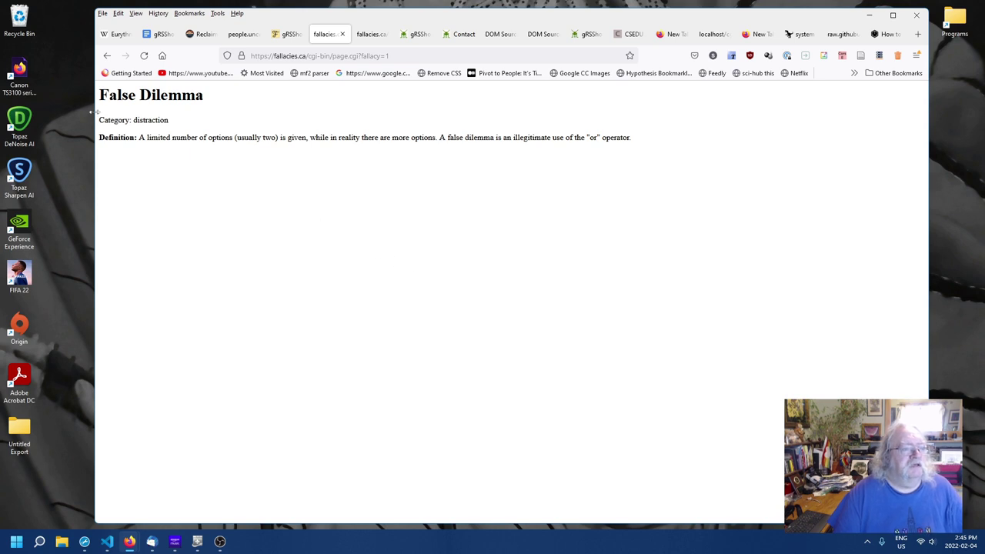
{"action": "left_click_drag", "start_coordinate": [134, 120], "coordinate": [176, 123]}
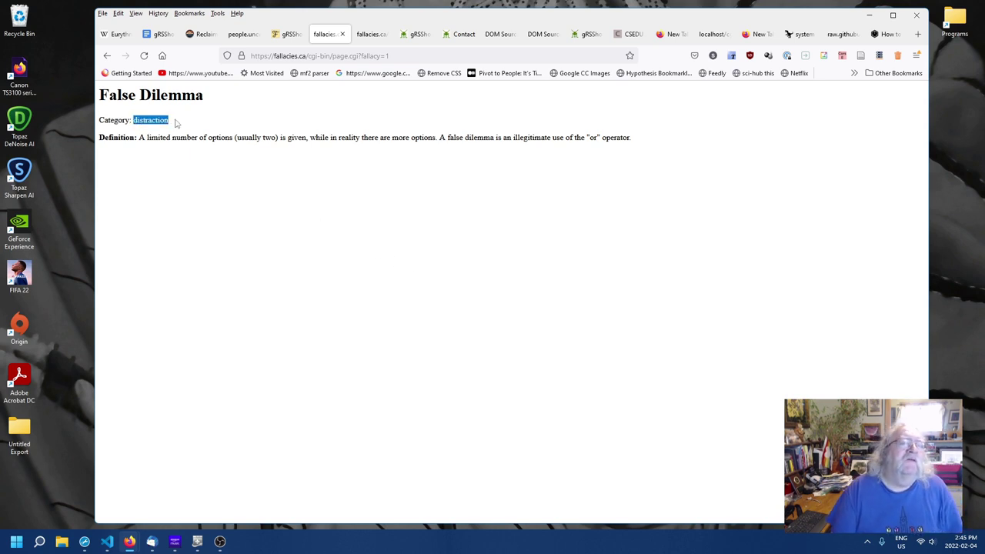
{"action": "left_click", "coordinate": [176, 126]}
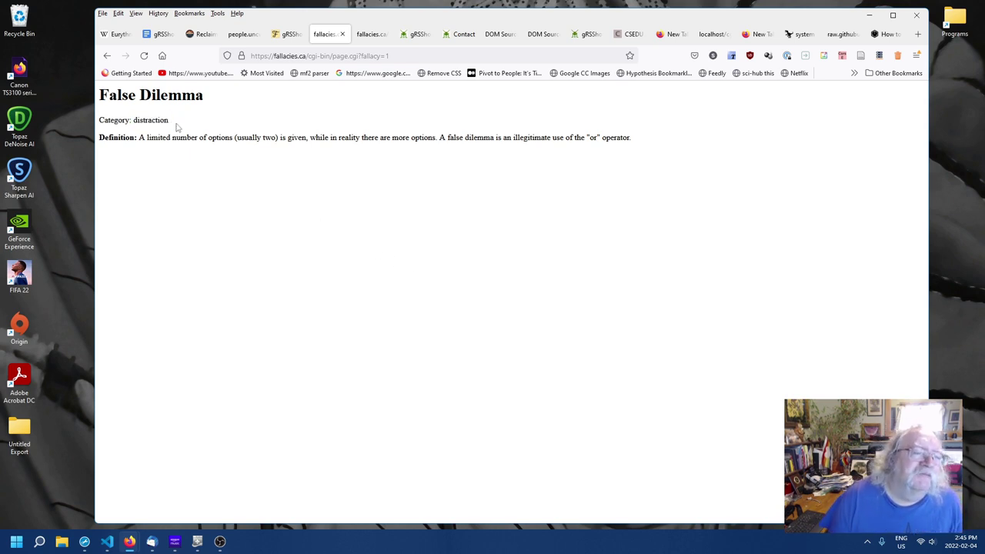
- Back in the gRSShopper editor, list the site's optlists and open fallacy_category
{"action": "left_click", "coordinate": [291, 36]}
{"action": "left_click", "coordinate": [508, 279]}
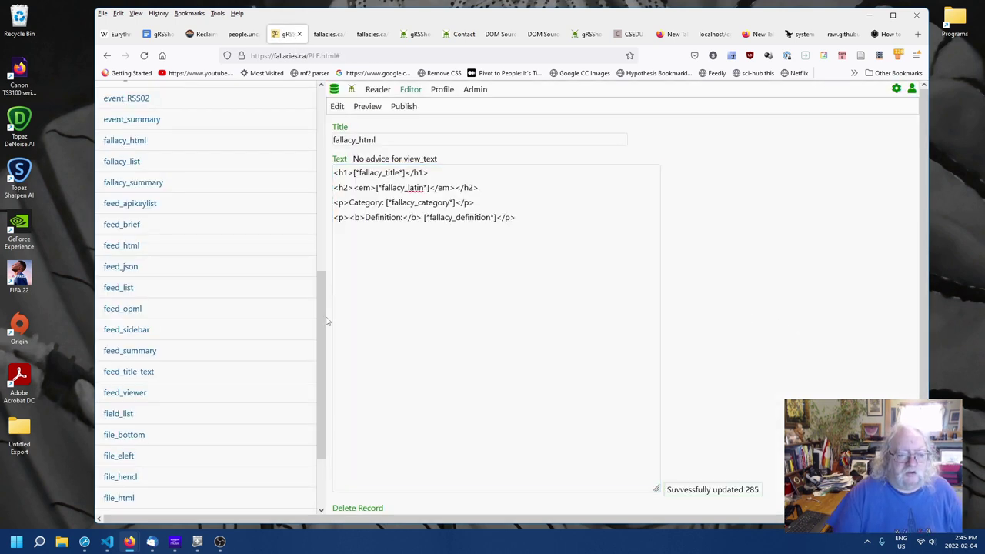
{"action": "scroll", "coordinate": [325, 326], "scroll_direction": "up", "scroll_amount": 10}
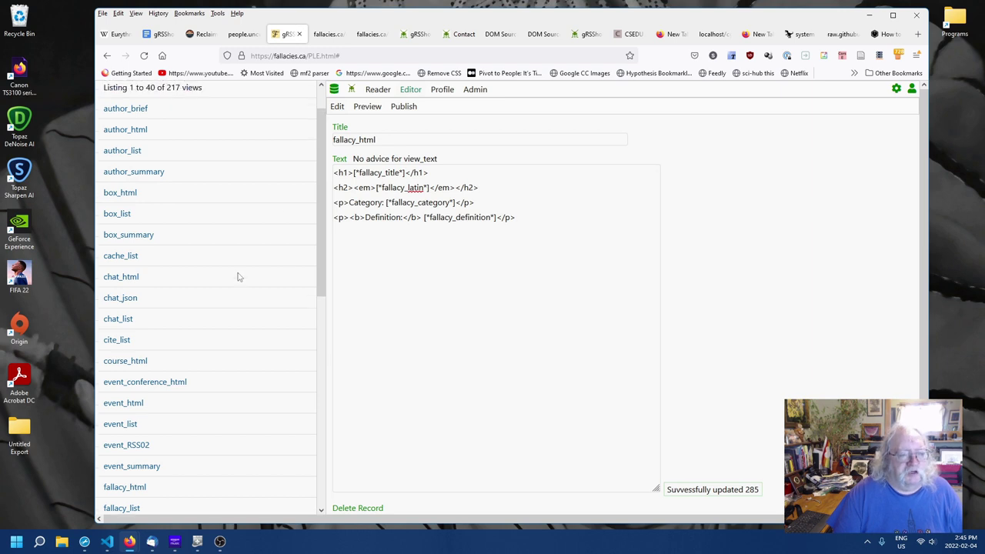
{"action": "left_click", "coordinate": [137, 90]}
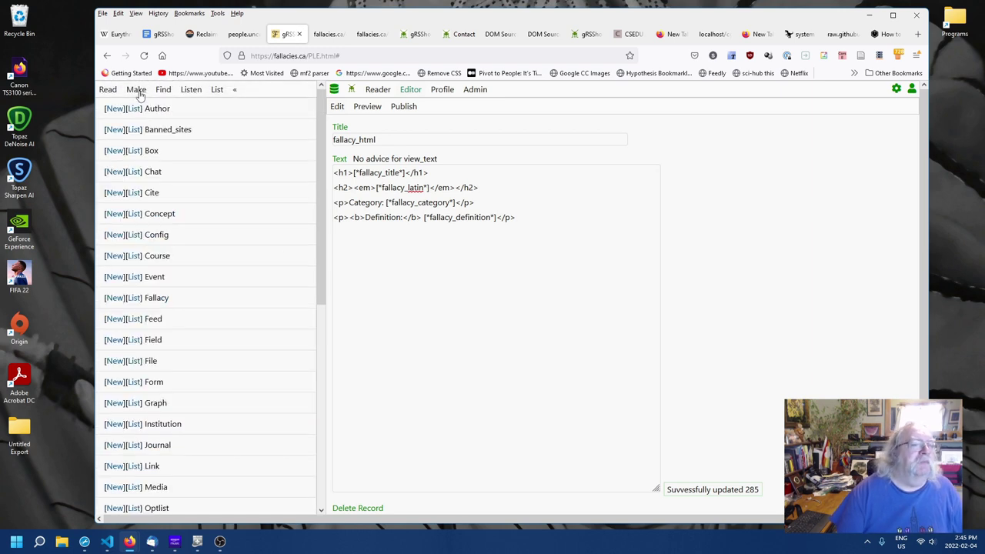
{"action": "scroll", "coordinate": [158, 380], "scroll_direction": "down", "scroll_amount": 5}
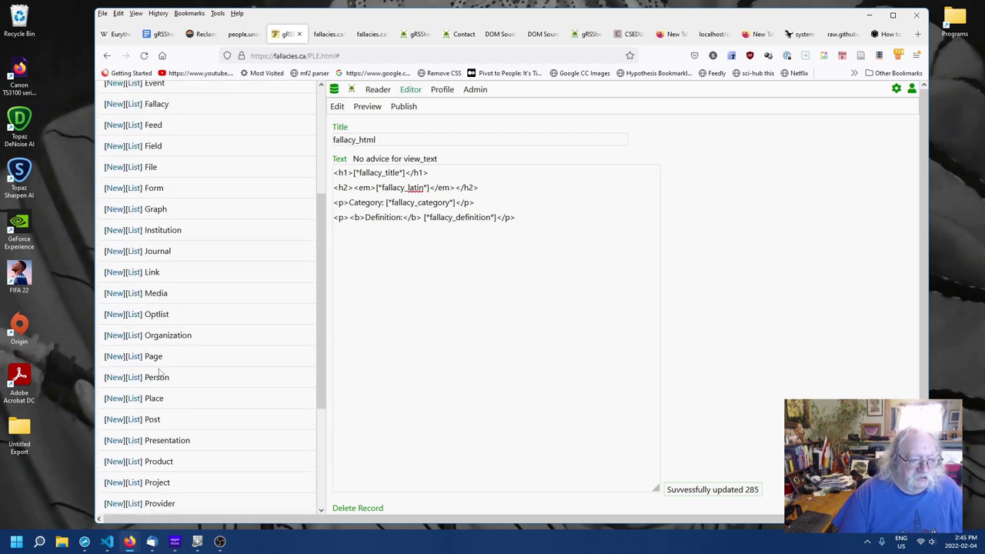
{"action": "scroll", "coordinate": [136, 383], "scroll_direction": "down", "scroll_amount": 2}
{"action": "scroll", "coordinate": [141, 387], "scroll_direction": "down", "scroll_amount": 3}
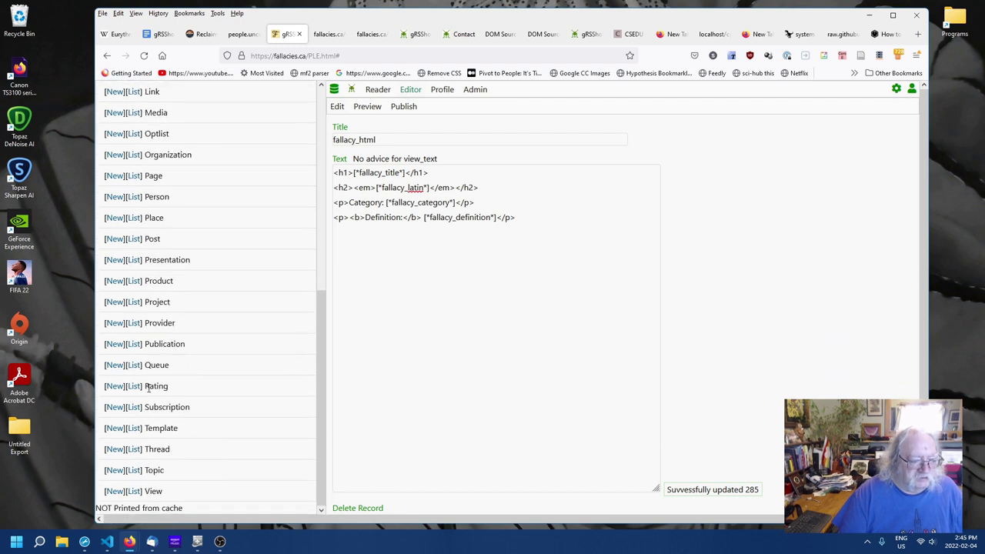
{"action": "left_click", "coordinate": [133, 136]}
{"action": "left_click", "coordinate": [444, 203]}
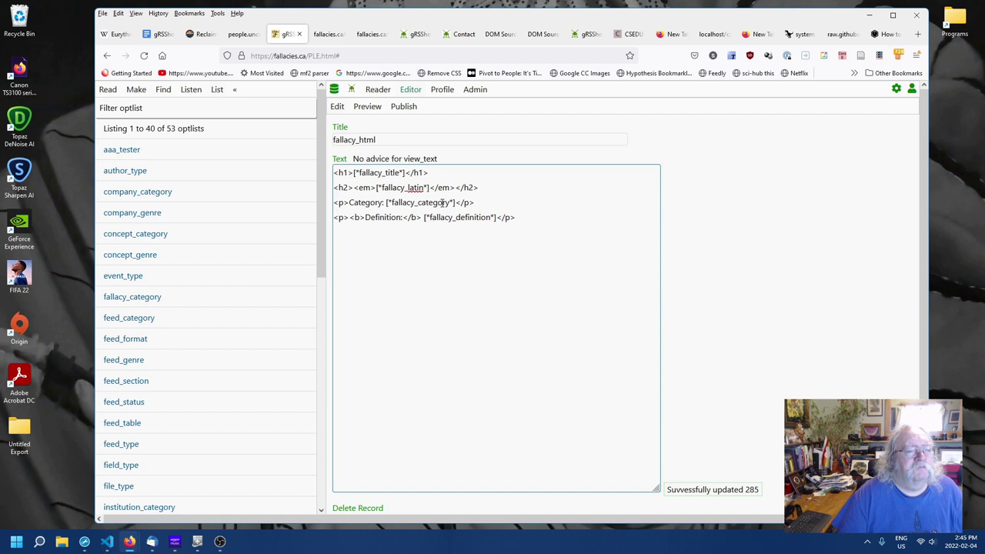
{"action": "left_click", "coordinate": [131, 297]}
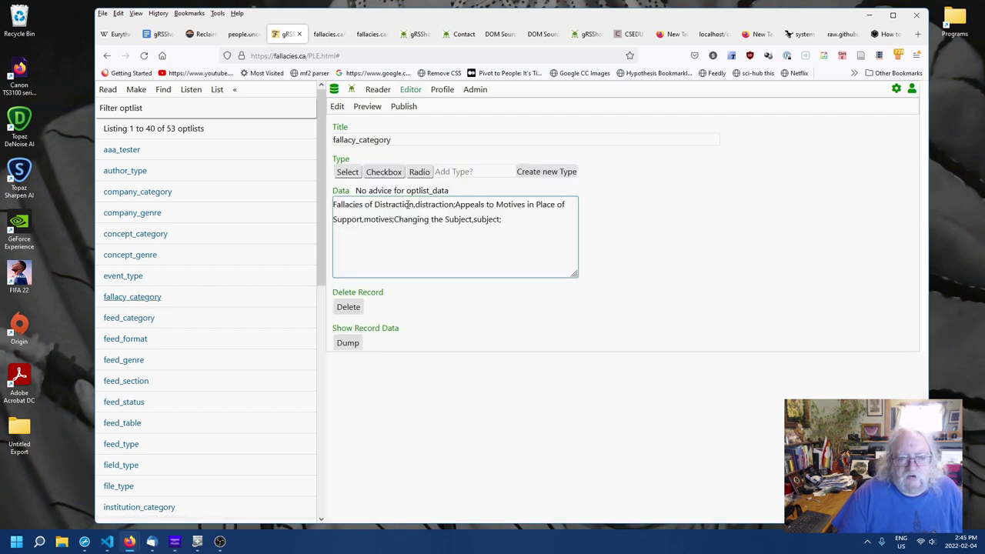
- Replace the stored values distraction and motives with their full labels in fallacy_category's data
{"action": "left_click_drag", "start_coordinate": [415, 204], "coordinate": [316, 204]}
{"action": "key", "text": "ctrl+c"}
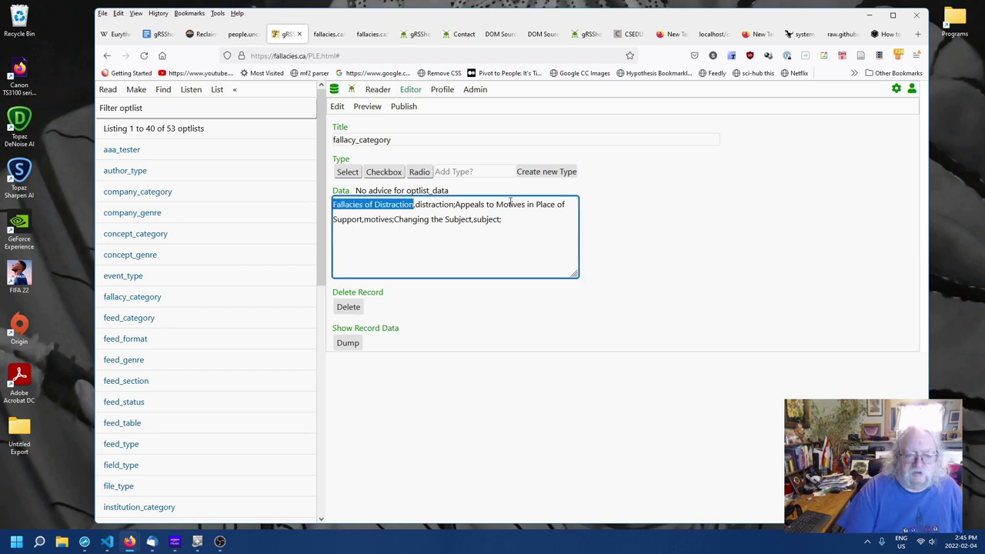
{"action": "left_click", "coordinate": [428, 205]}
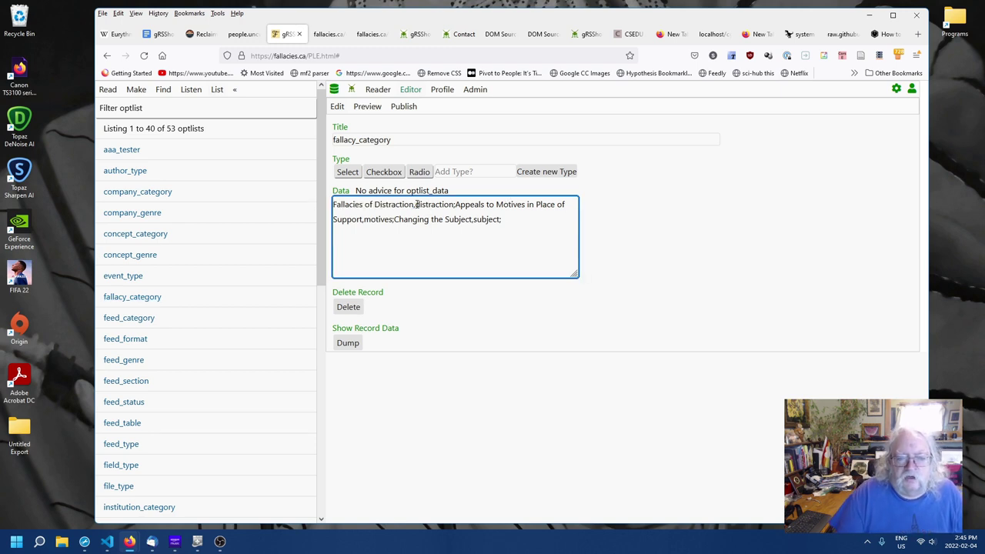
{"action": "left_click_drag", "start_coordinate": [416, 204], "coordinate": [456, 205]}
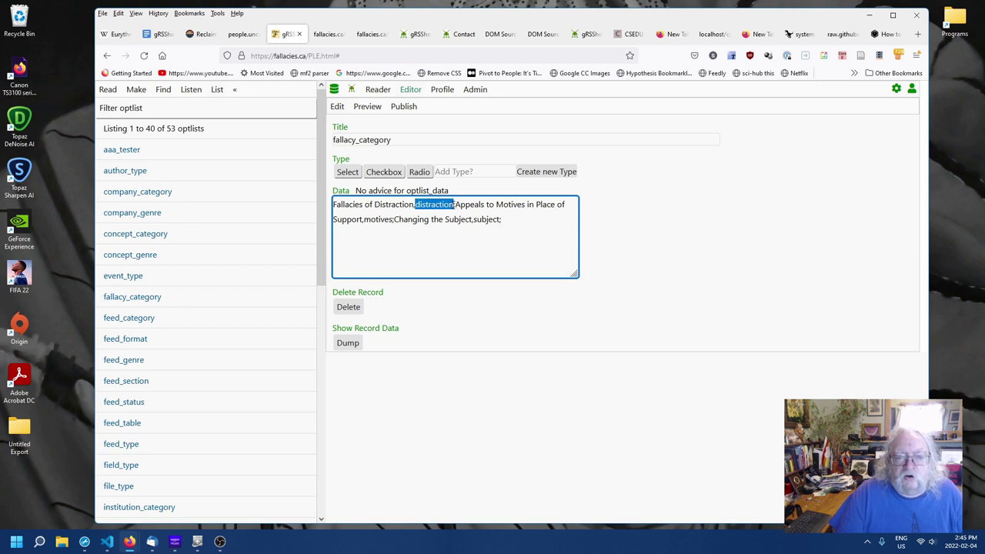
{"action": "key", "text": "ctrl+v"}
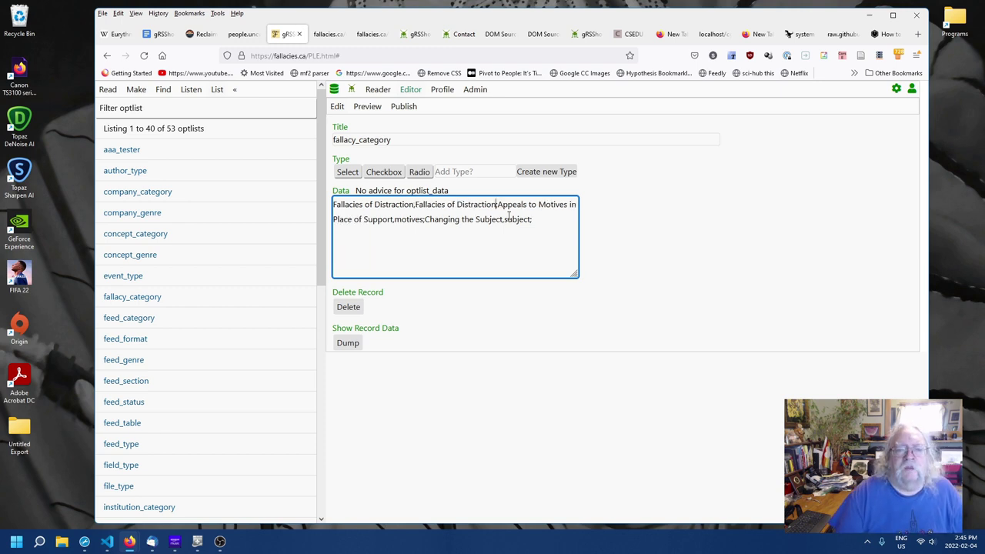
{"action": "left_click_drag", "start_coordinate": [497, 205], "coordinate": [394, 220]}
{"action": "key", "text": "ctrl+c"}
{"action": "left_click", "coordinate": [394, 219]}
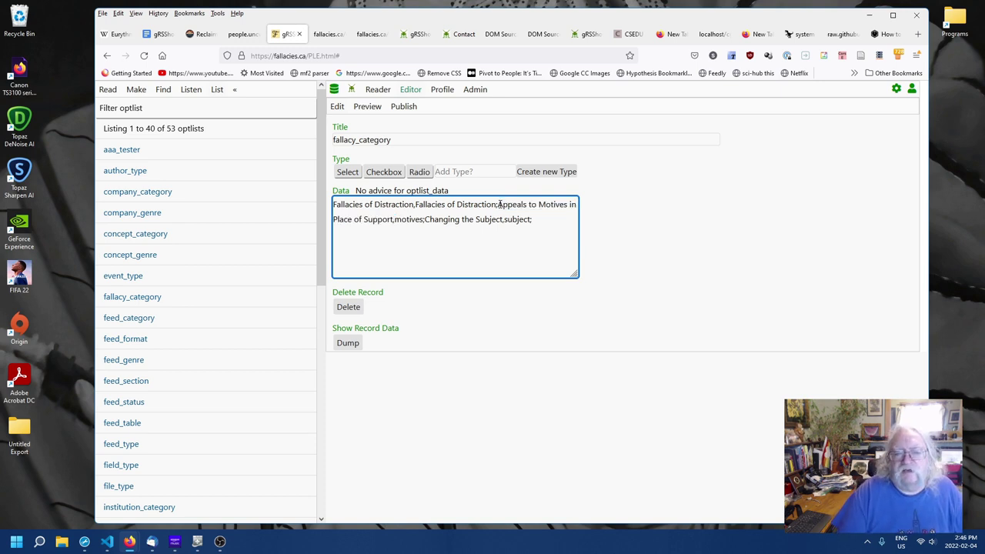
{"action": "left_click_drag", "start_coordinate": [498, 205], "coordinate": [391, 220]}
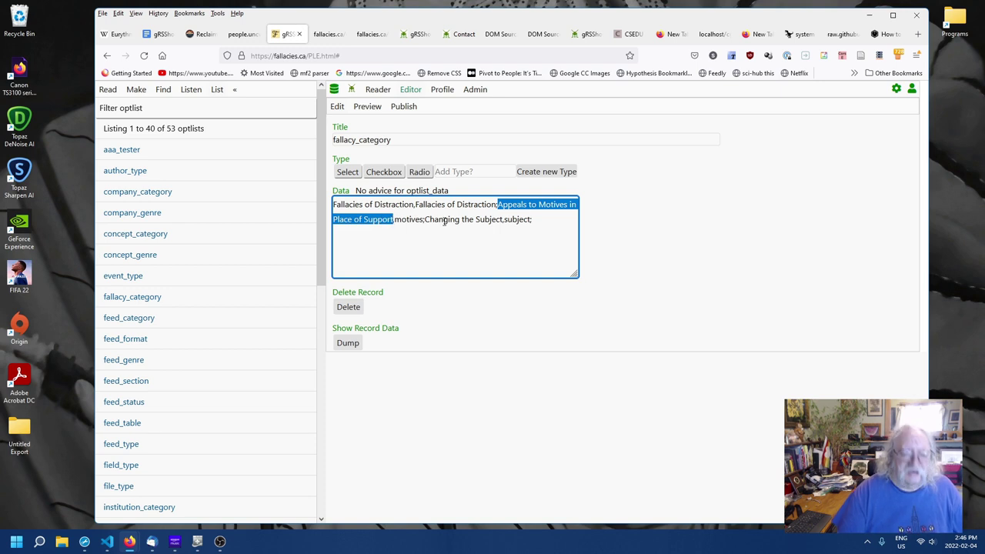
{"action": "left_click", "coordinate": [400, 221]}
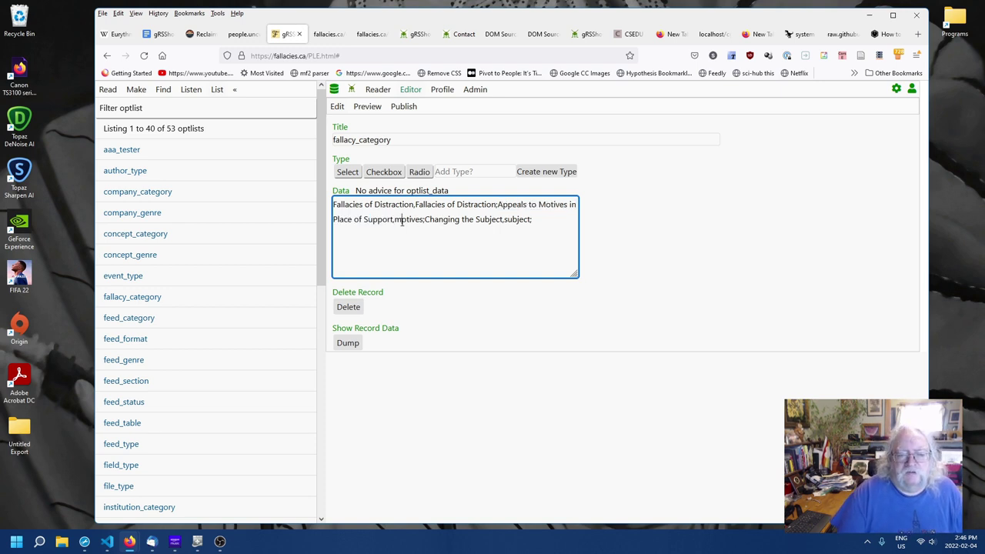
{"action": "left_click_drag", "start_coordinate": [395, 220], "coordinate": [424, 220]}
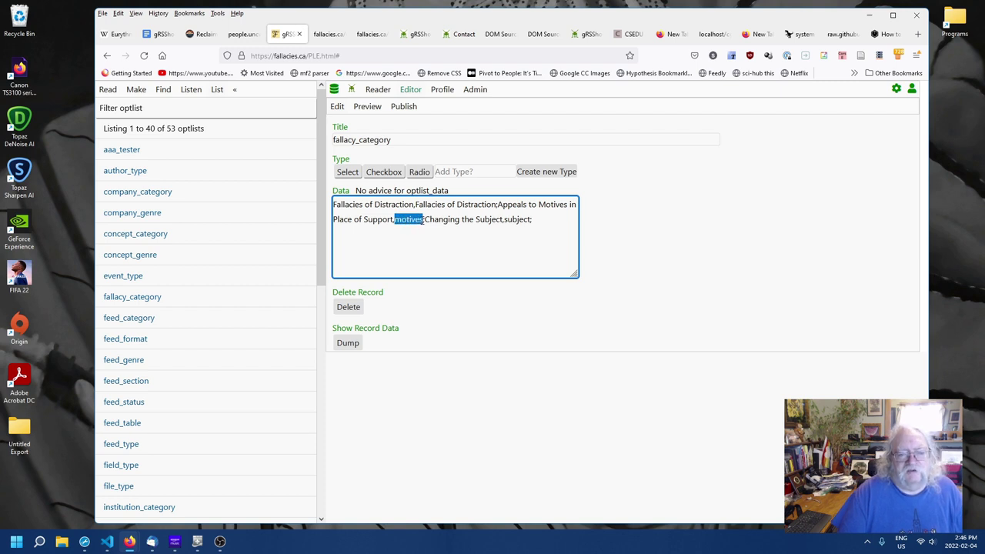
{"action": "key", "text": "ctrl+v"}
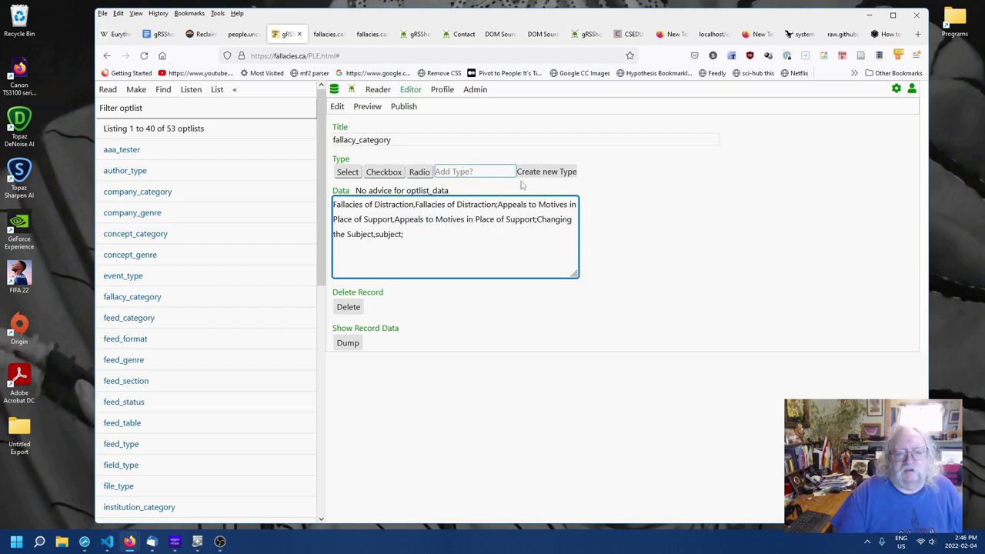
{"action": "left_click_drag", "start_coordinate": [536, 220], "coordinate": [372, 234]}
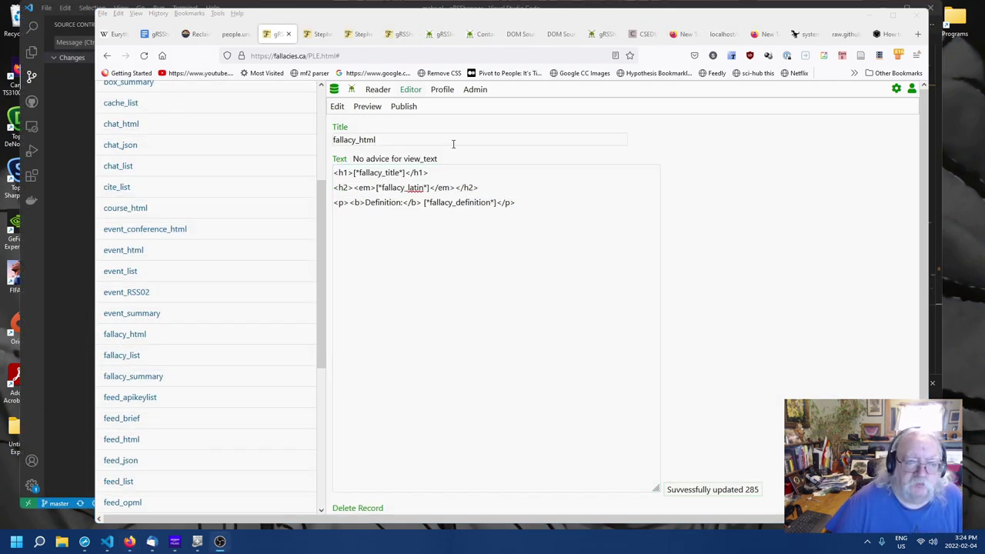
- Insert <p><b>Category:</b> [*fallacy_category*]</p> below the Latin-name heading in fallacy_html and save the template
{"action": "left_click", "coordinate": [430, 142]}
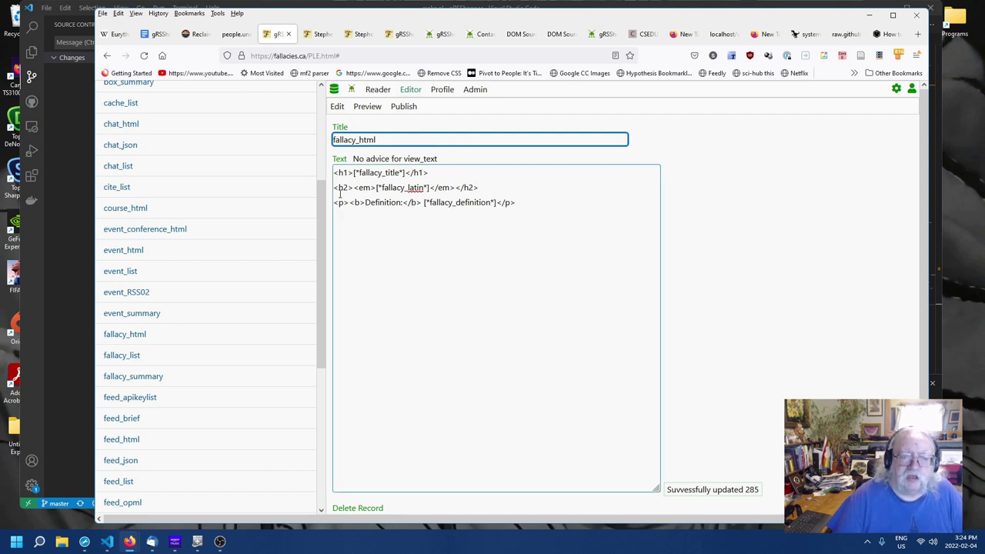
{"action": "left_click", "coordinate": [493, 186]}
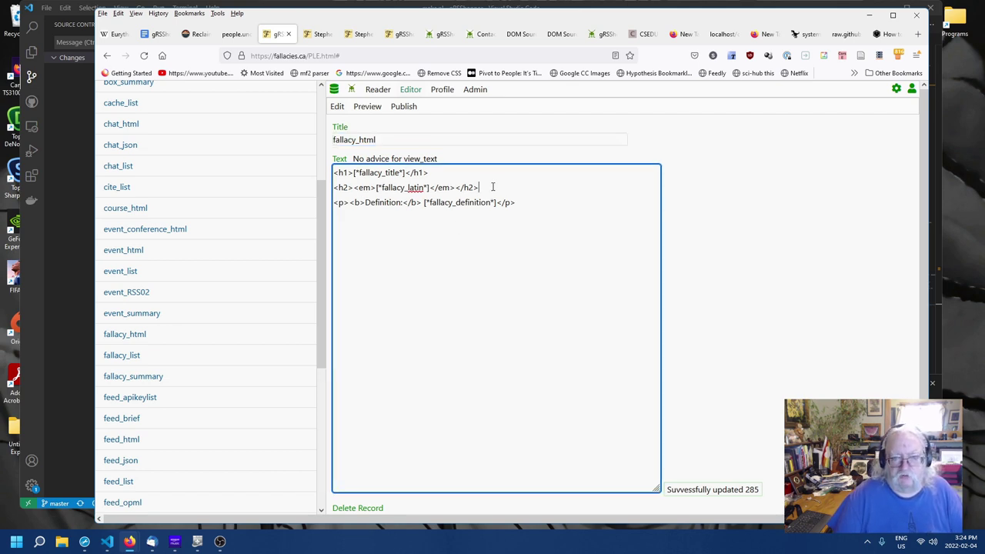
{"action": "key", "text": "Return"}
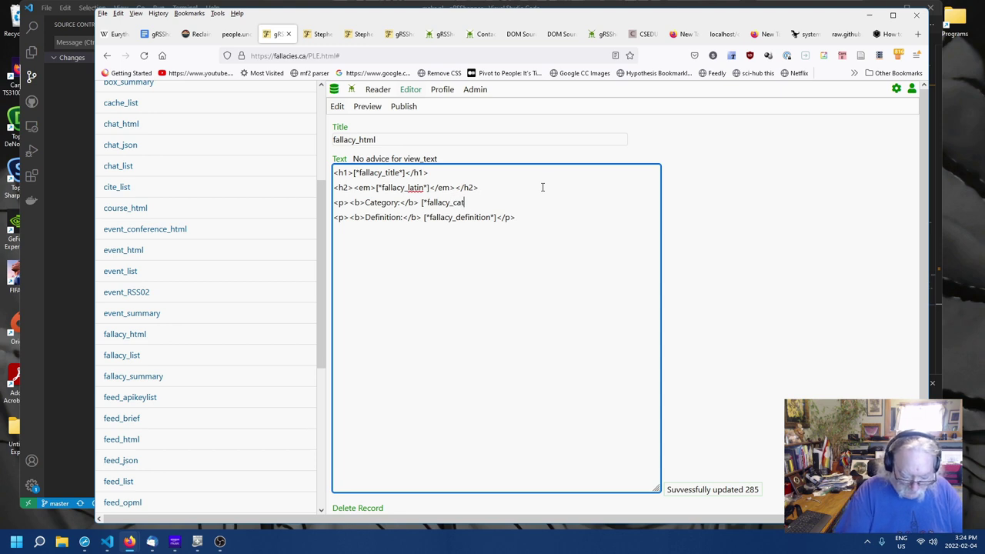
{"action": "type", "text": "egory*]</p>"}
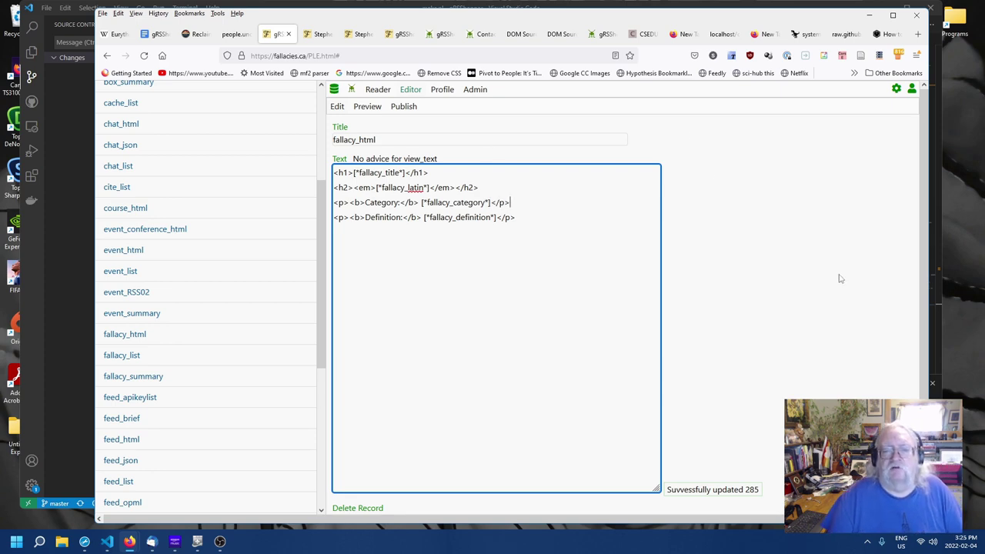
{"action": "left_click", "coordinate": [838, 279]}
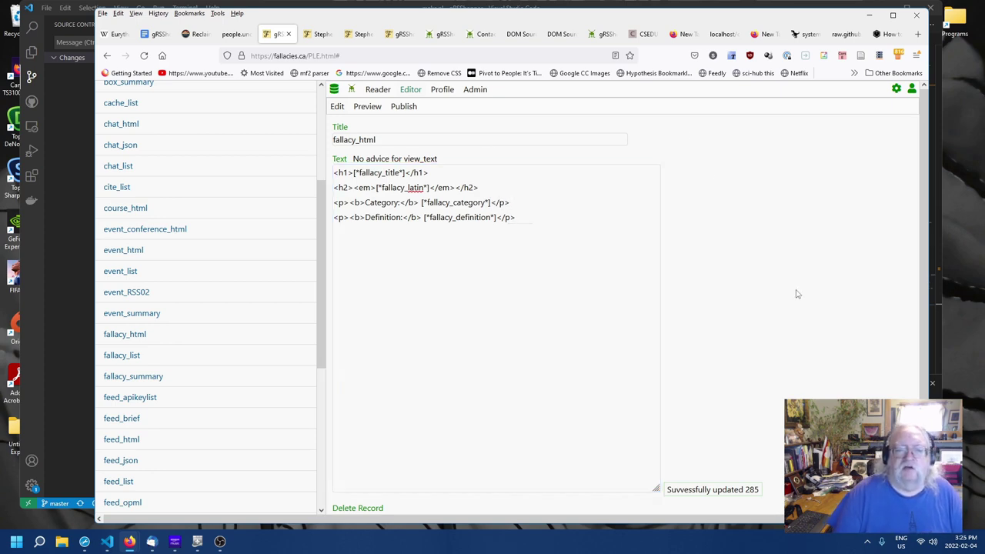
- Check the False Dilemma page on fallacies.ca, then return to the gRSShopper editor's left panel
{"action": "left_click", "coordinate": [321, 35]}
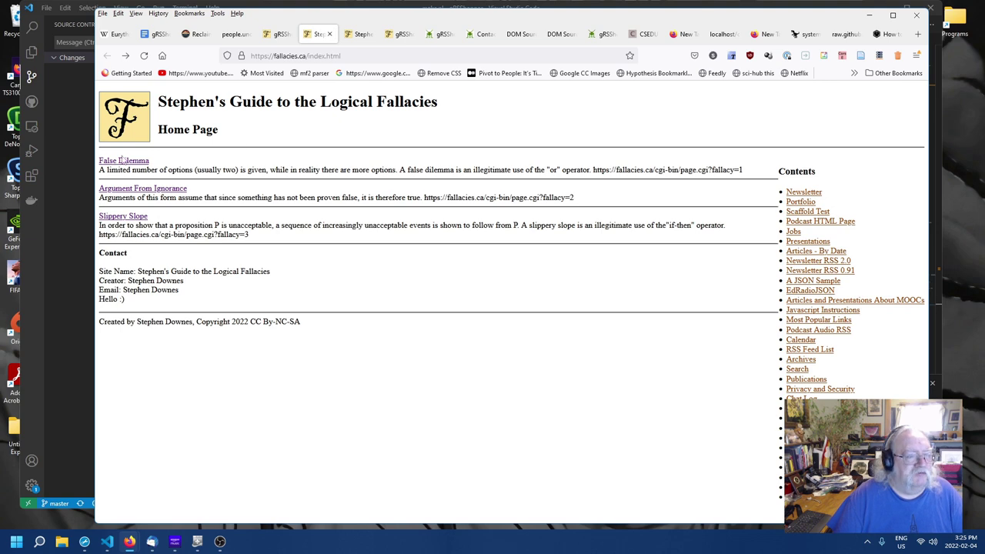
{"action": "left_click", "coordinate": [122, 160]}
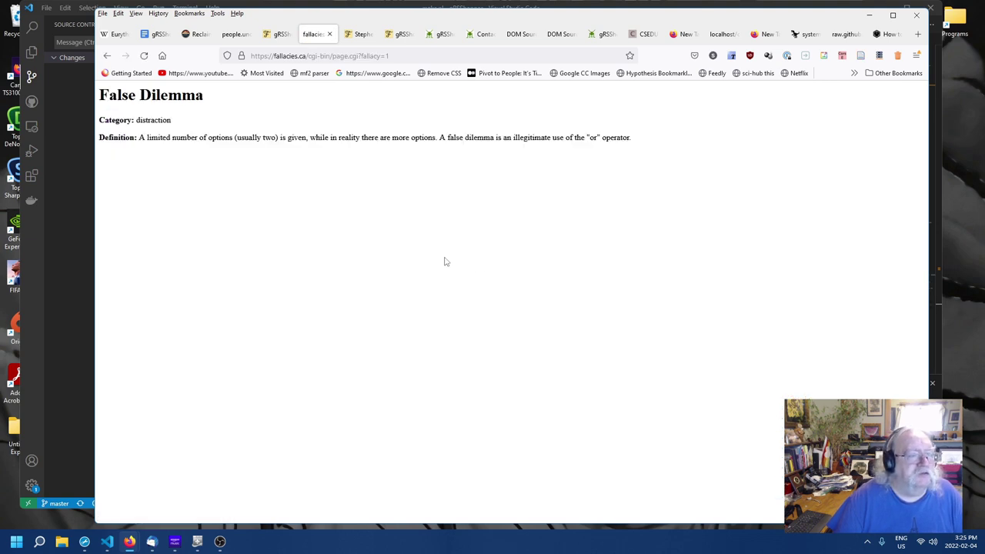
{"action": "left_click", "coordinate": [107, 56]}
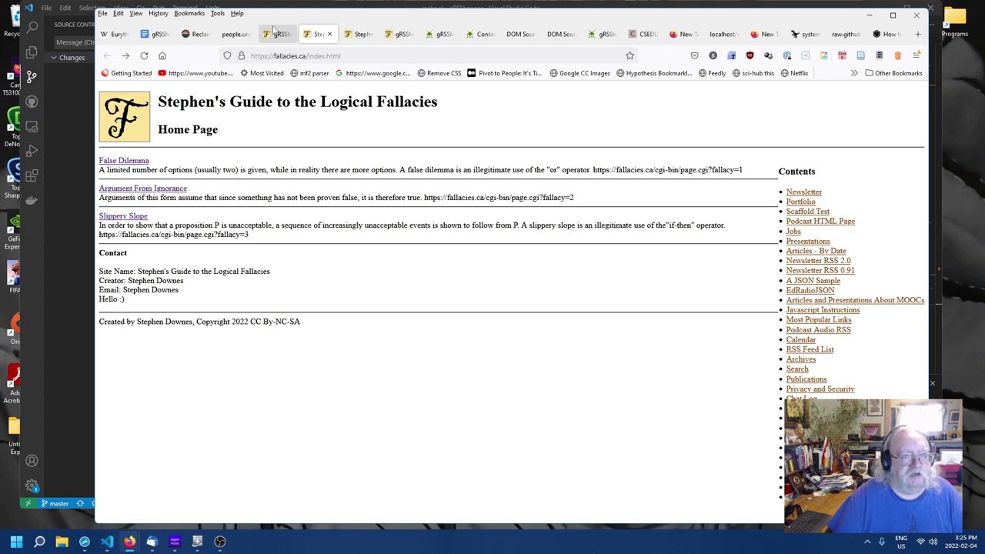
{"action": "left_click", "coordinate": [277, 33]}
{"action": "scroll", "coordinate": [256, 257], "scroll_direction": "up", "scroll_amount": 3}
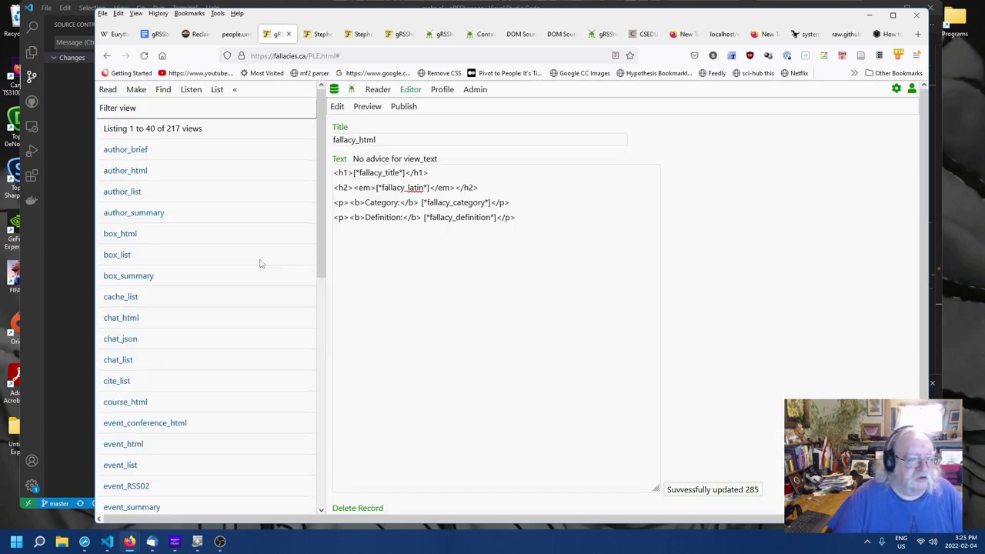
- From the Fallacy records list, assign False Dilemma to Fallacies of Distraction
{"action": "left_click", "coordinate": [138, 90]}
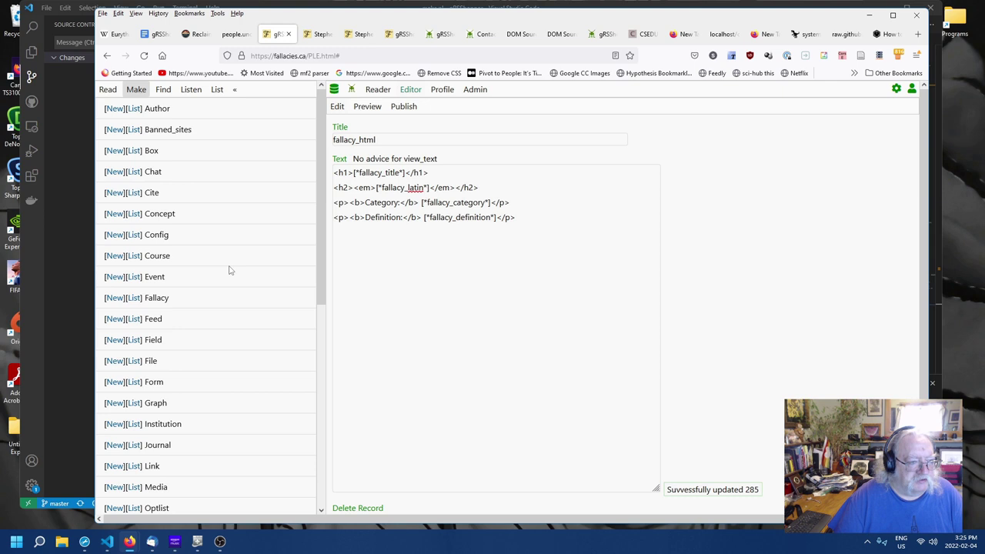
{"action": "left_click", "coordinate": [137, 299]}
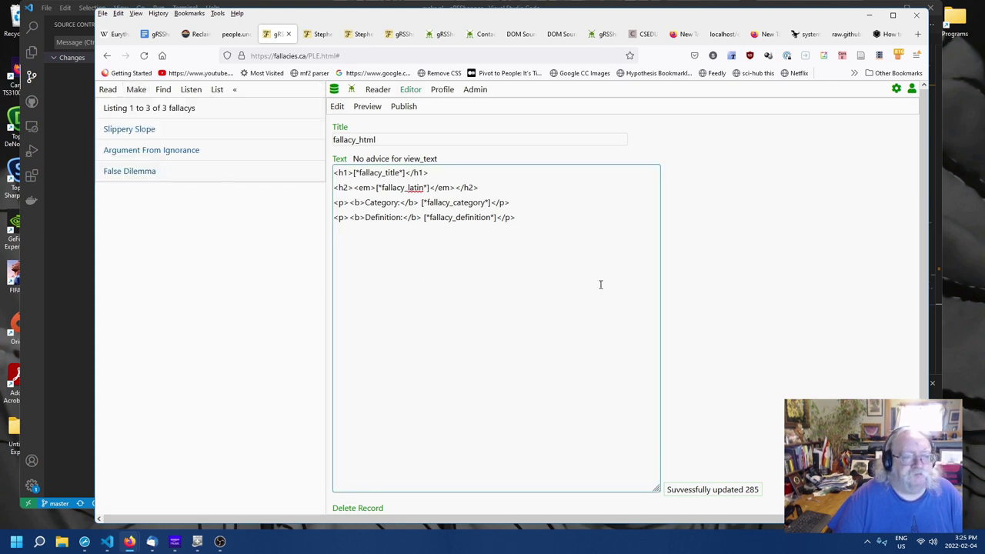
{"action": "left_click", "coordinate": [127, 172]}
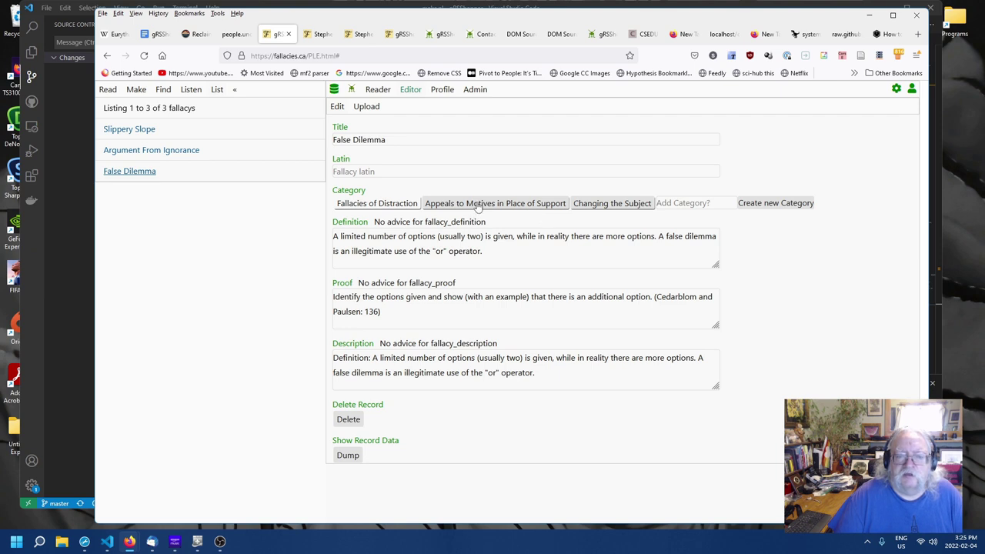
{"action": "left_click", "coordinate": [361, 205]}
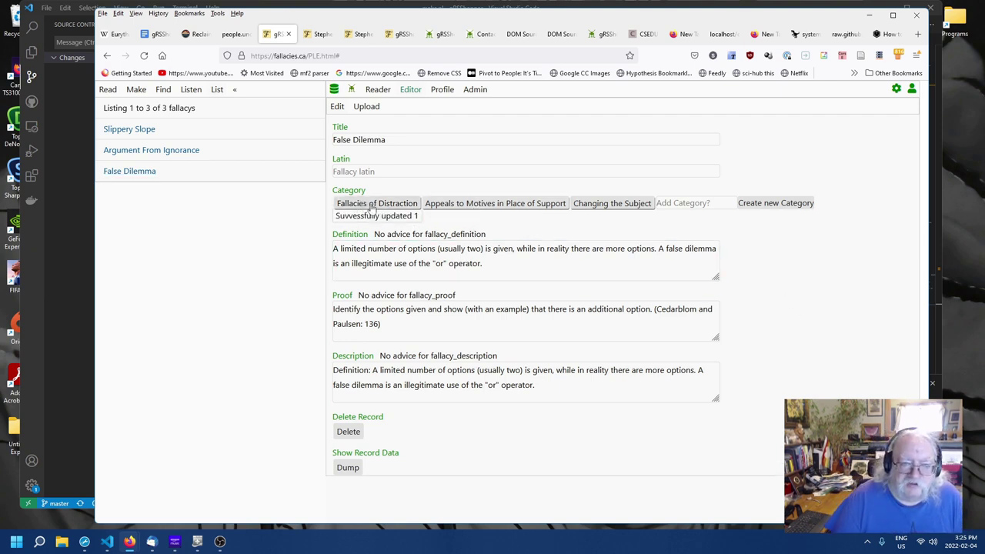
- Assign Argument From Ignorance and Slippery Slope to Fallacies of Distraction as well
{"action": "left_click", "coordinate": [129, 150]}
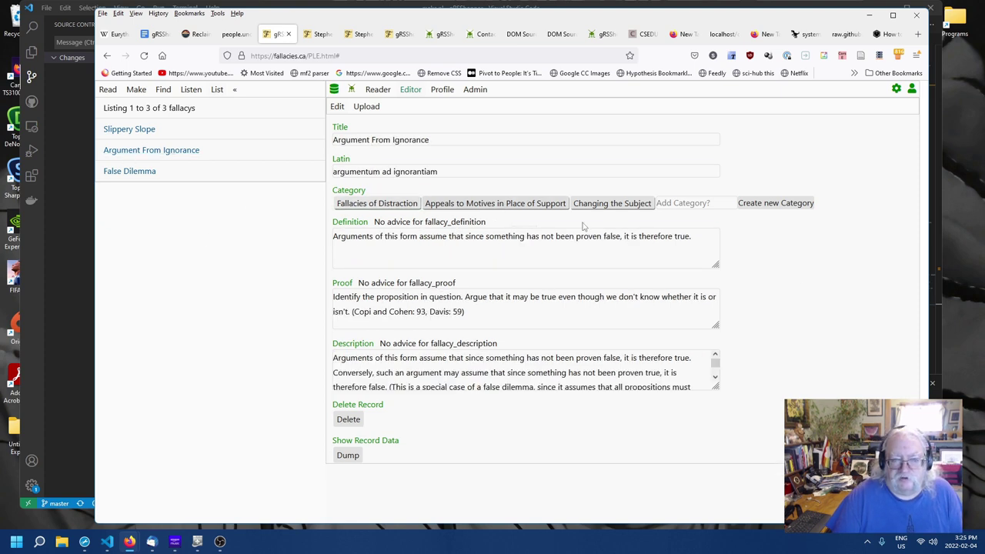
{"action": "left_click", "coordinate": [371, 204]}
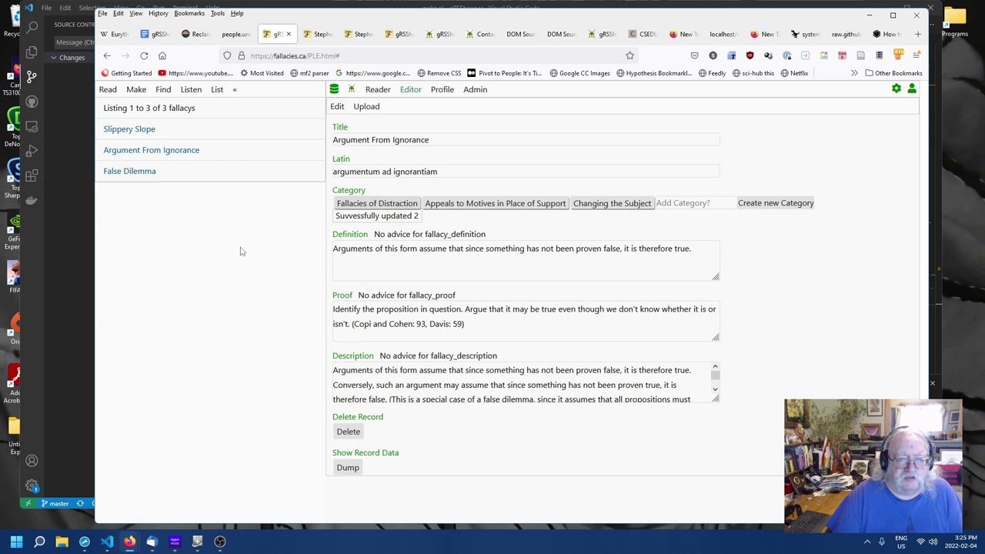
{"action": "left_click", "coordinate": [146, 131]}
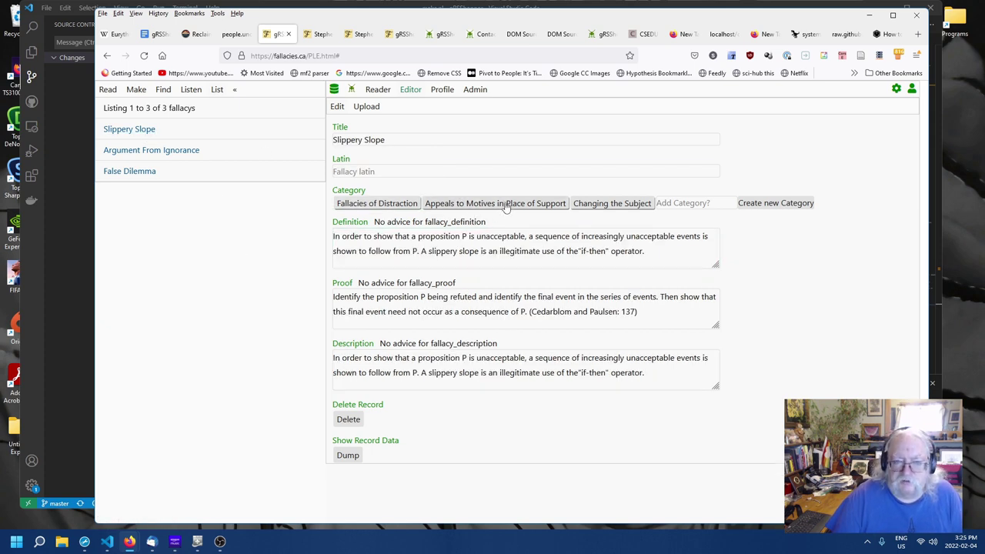
{"action": "left_click", "coordinate": [406, 203]}
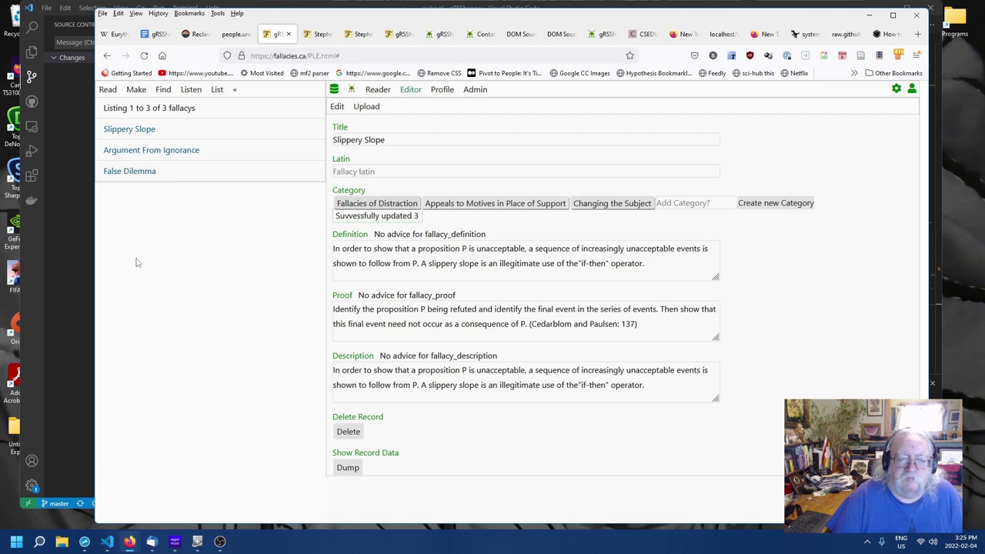
{"action": "left_click", "coordinate": [320, 35]}
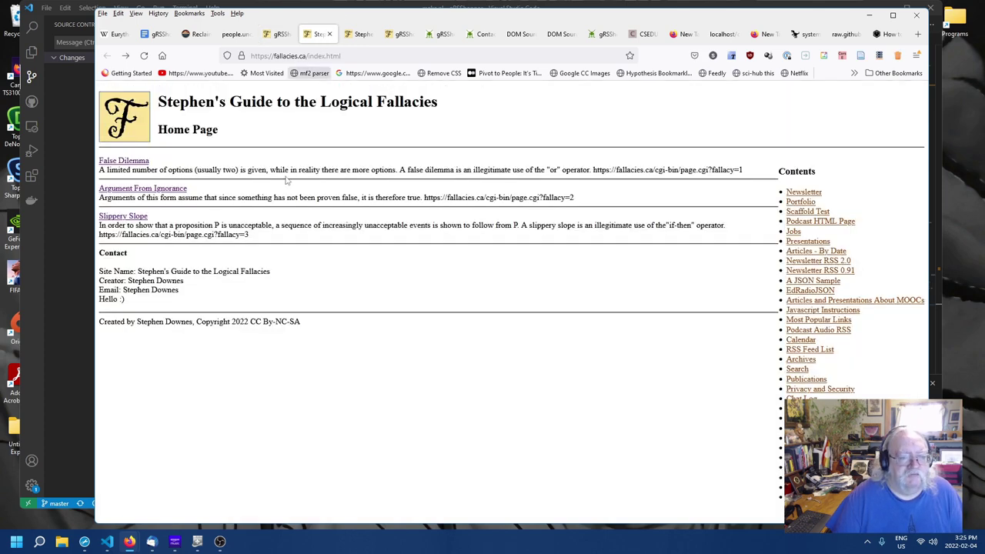
{"action": "left_click", "coordinate": [123, 161]}
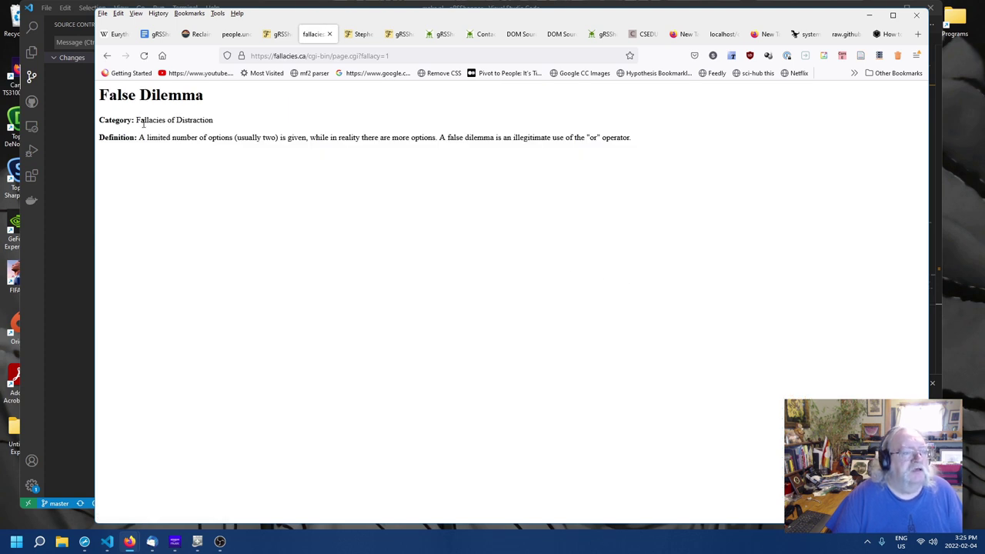
{"action": "left_click_drag", "start_coordinate": [144, 122], "coordinate": [219, 137]}
{"action": "left_click", "coordinate": [236, 198]}
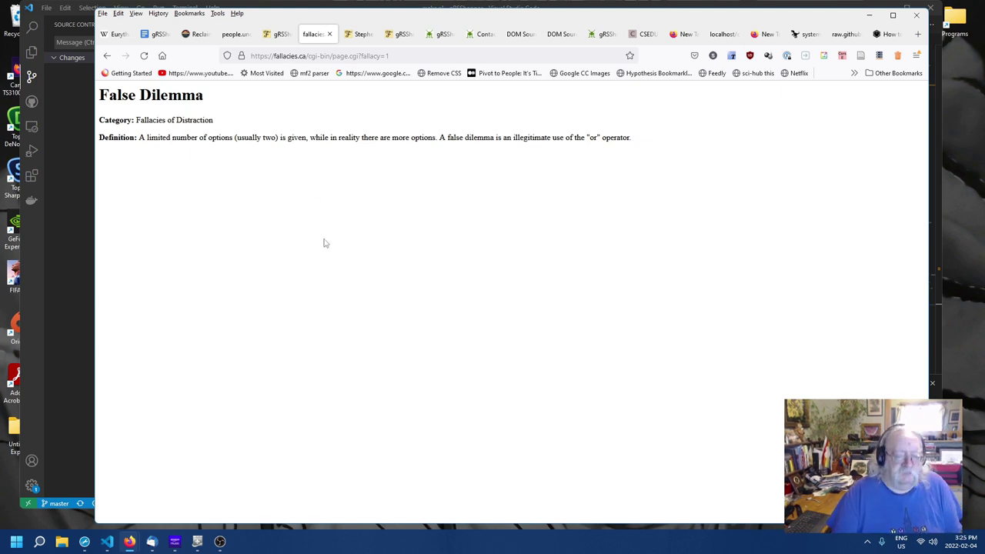
{"action": "left_click", "coordinate": [280, 35]}
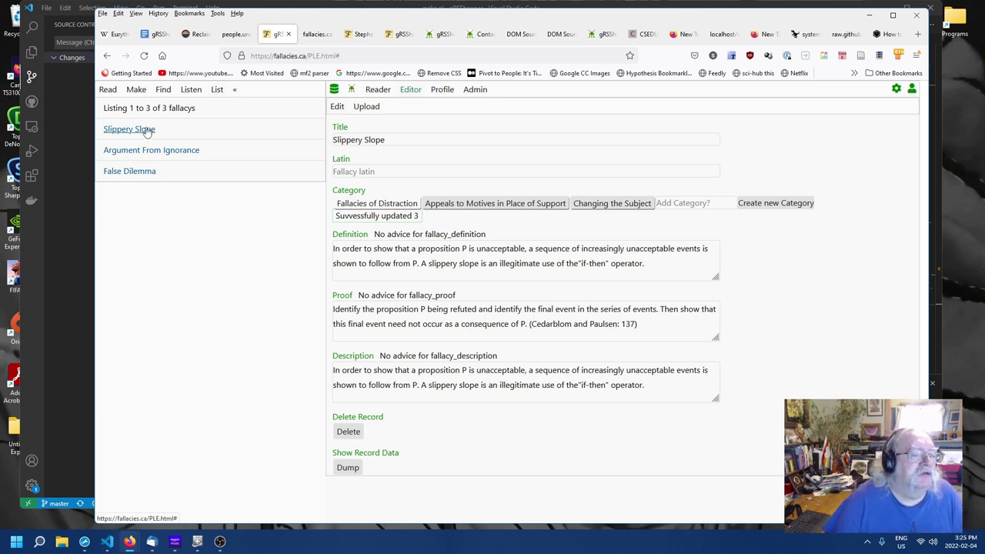
- Open the fallacy_category record from the list of option lists
{"action": "left_click", "coordinate": [137, 89]}
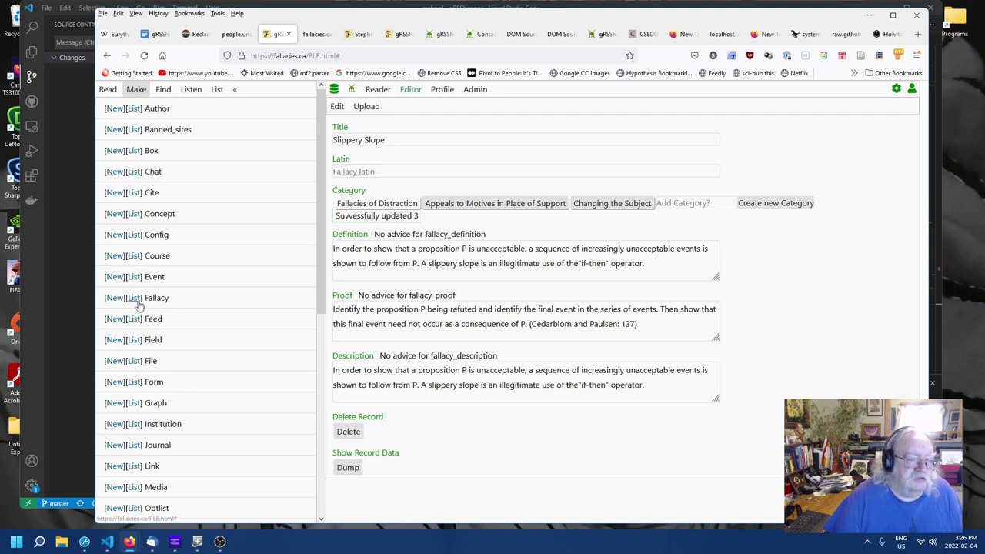
{"action": "scroll", "coordinate": [137, 309], "scroll_direction": "down", "scroll_amount": 3}
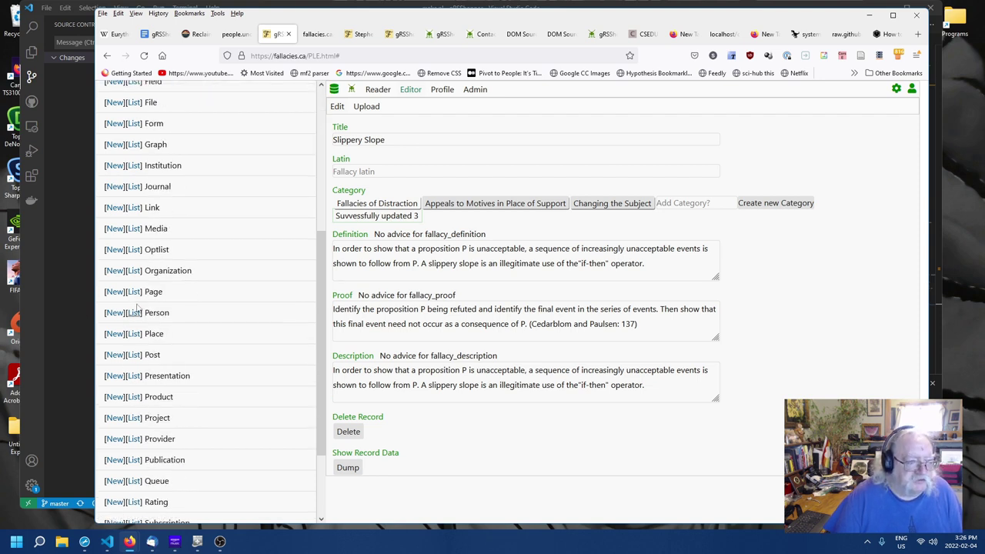
{"action": "left_click", "coordinate": [133, 250]}
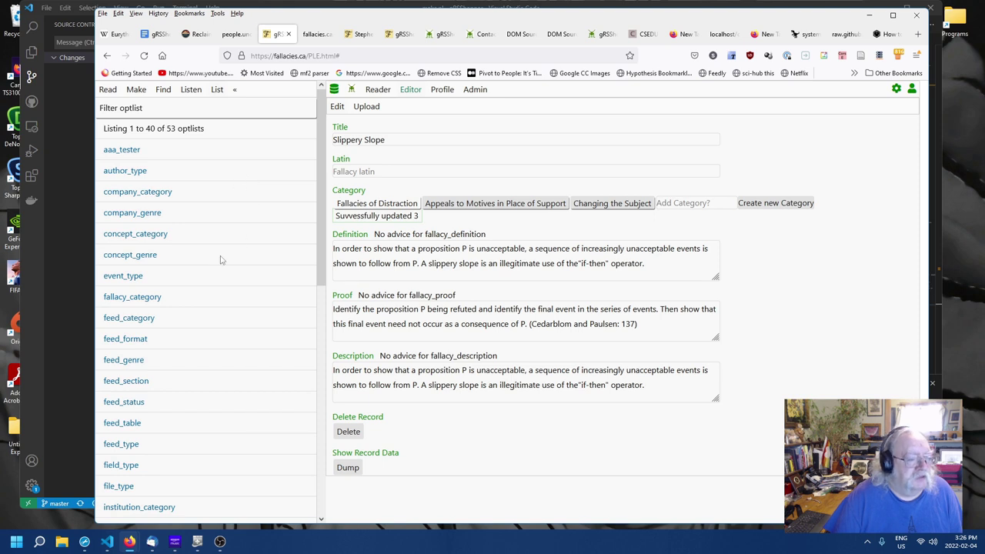
{"action": "scroll", "coordinate": [176, 257], "scroll_direction": "down", "scroll_amount": 2}
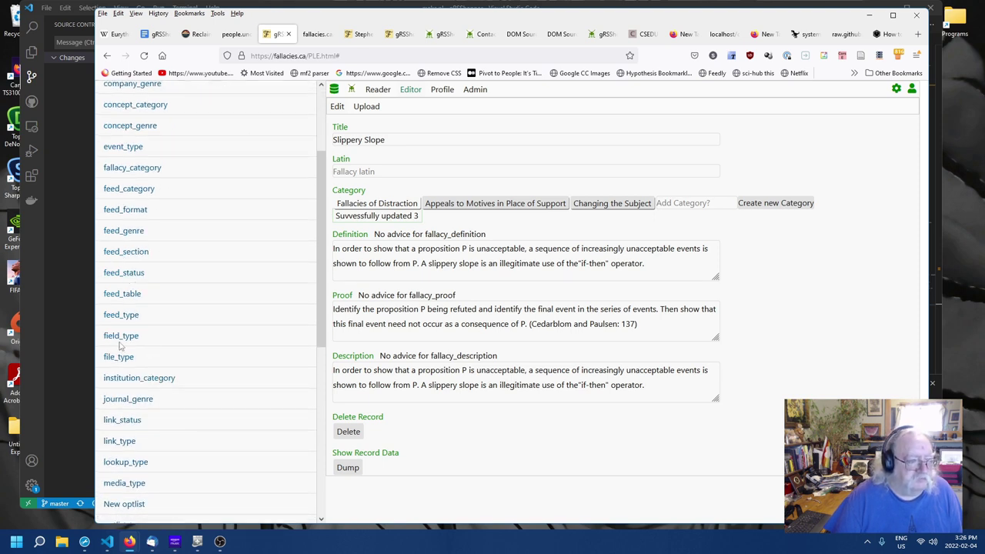
{"action": "left_click", "coordinate": [151, 167]}
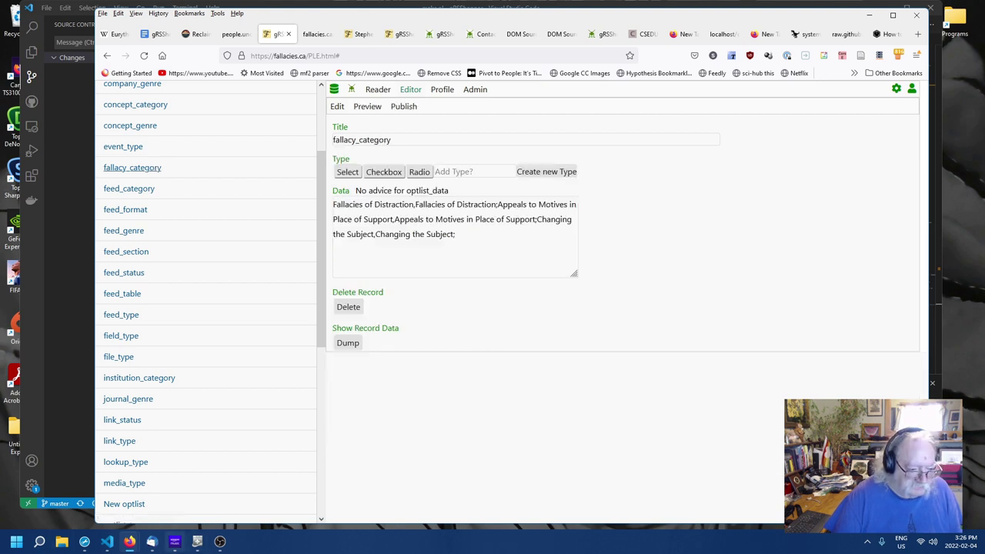
- Replace all of fallacy_category's data with the pasted name,value pairs (distraction, motives, subject)
{"action": "left_click", "coordinate": [197, 542]}
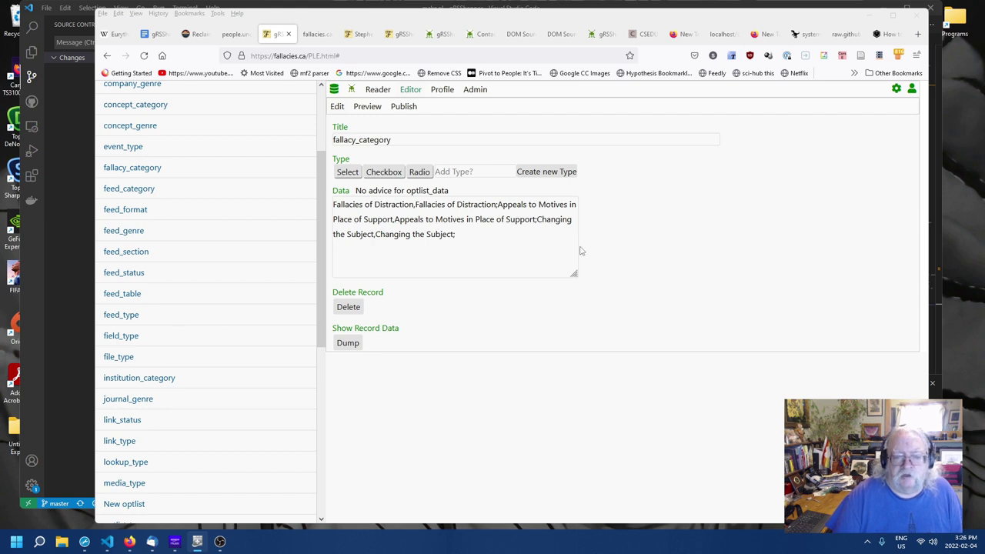
{"action": "left_click", "coordinate": [473, 235]}
{"action": "key", "text": "ctrl+a"}
{"action": "key", "text": "ctrl+v"}
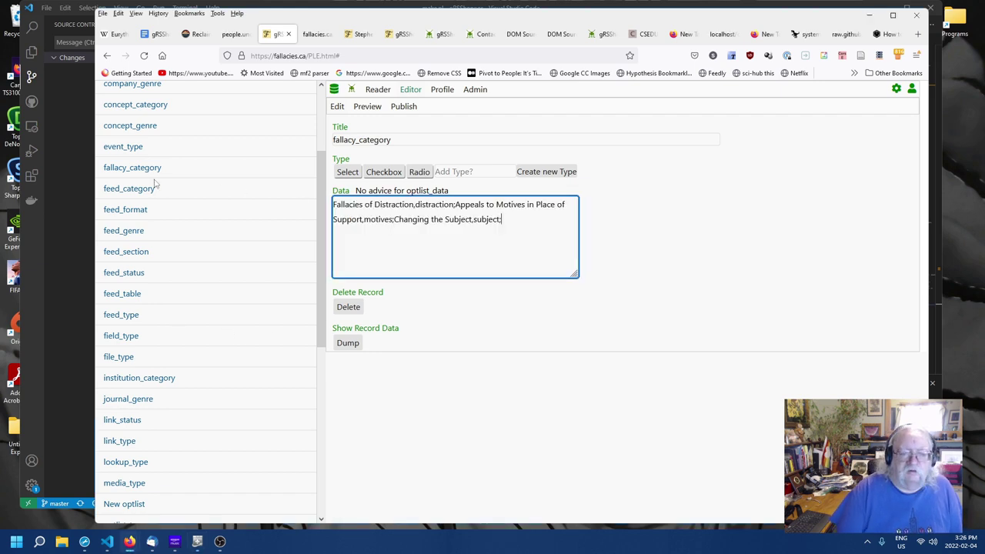
- Save the fallacy_category optlist and verify its data ends with the value subject
{"action": "left_click", "coordinate": [496, 357]}
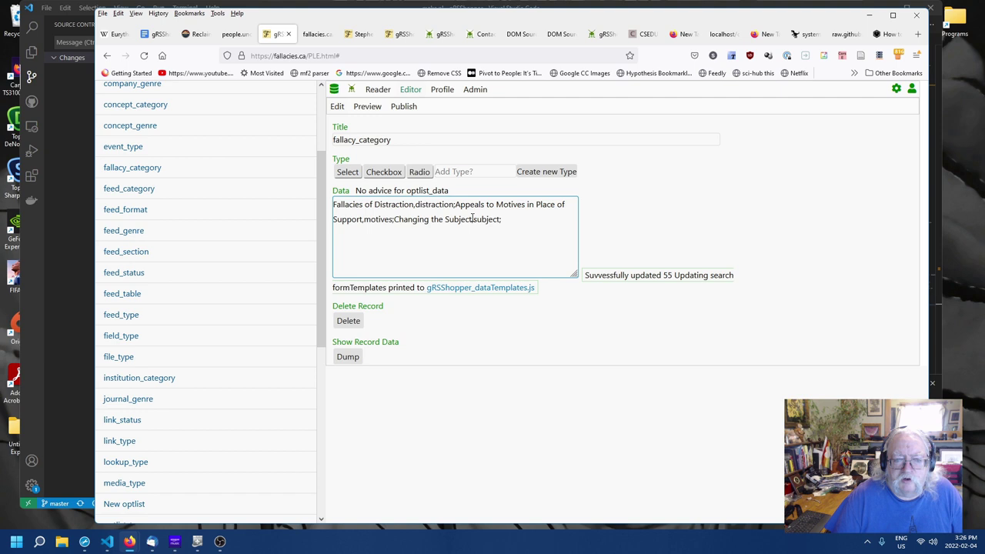
{"action": "left_click_drag", "start_coordinate": [473, 220], "coordinate": [499, 219]}
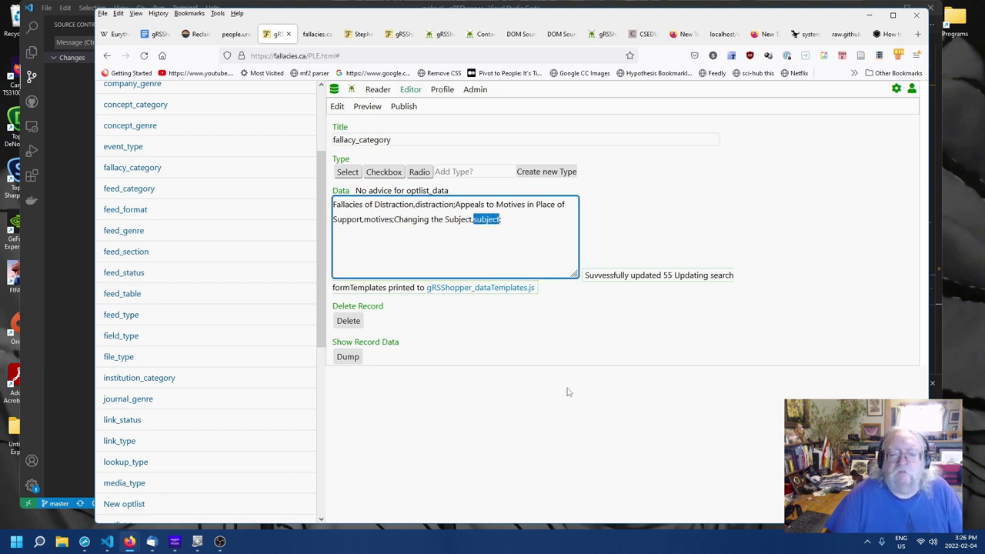
{"action": "left_click", "coordinate": [519, 389]}
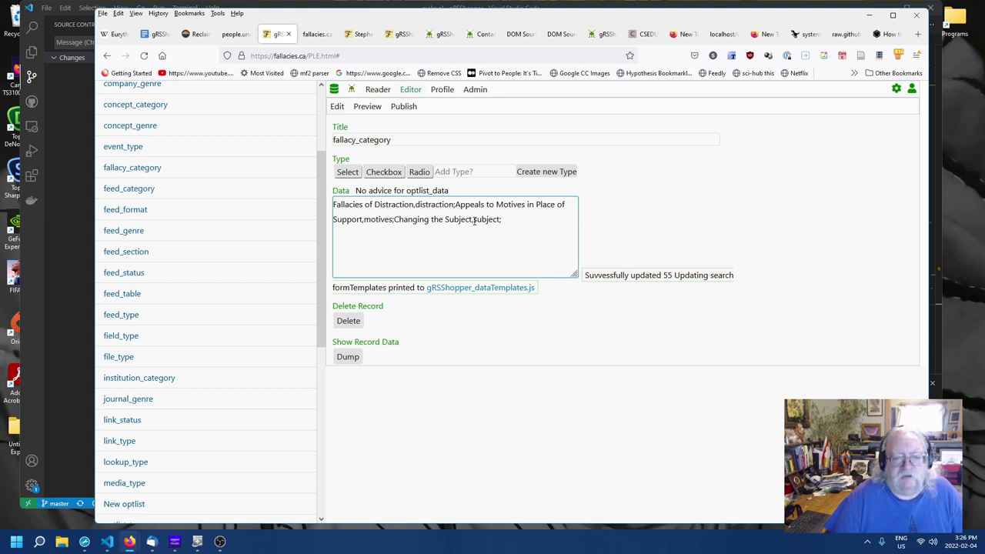
{"action": "left_click_drag", "start_coordinate": [473, 221], "coordinate": [502, 221]}
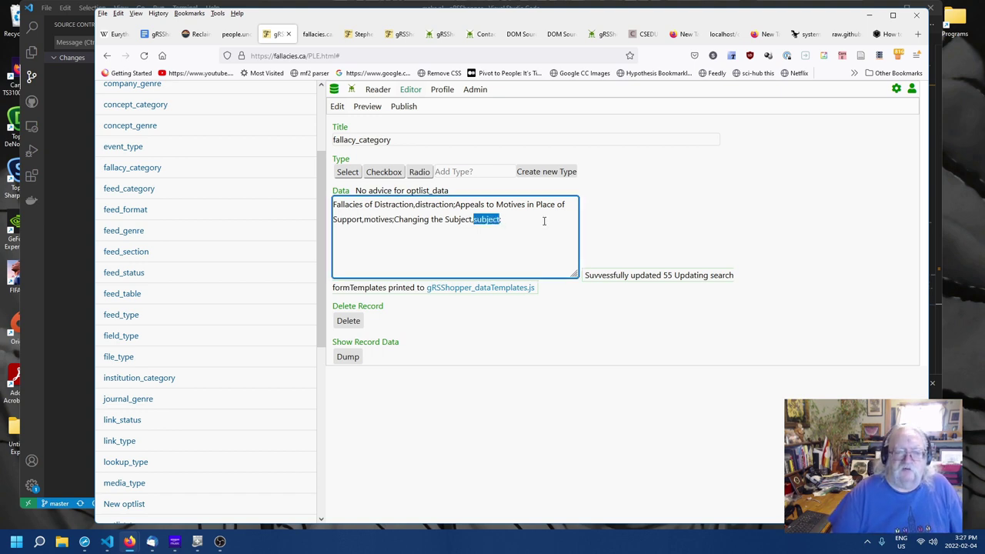
{"action": "left_click", "coordinate": [483, 221]}
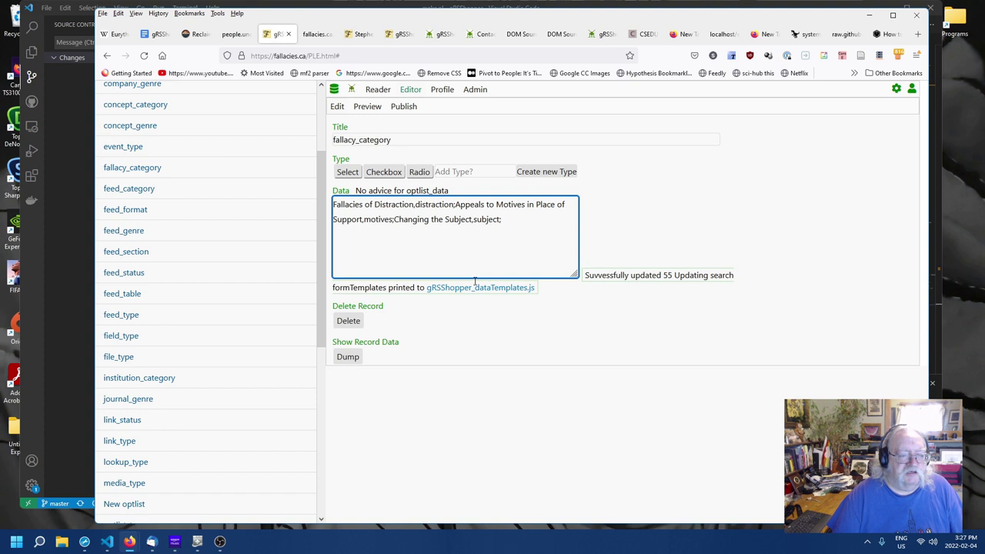
- Leave the optlist data and load the fallacy_html template from the list of view templates
{"action": "left_click", "coordinate": [471, 375]}
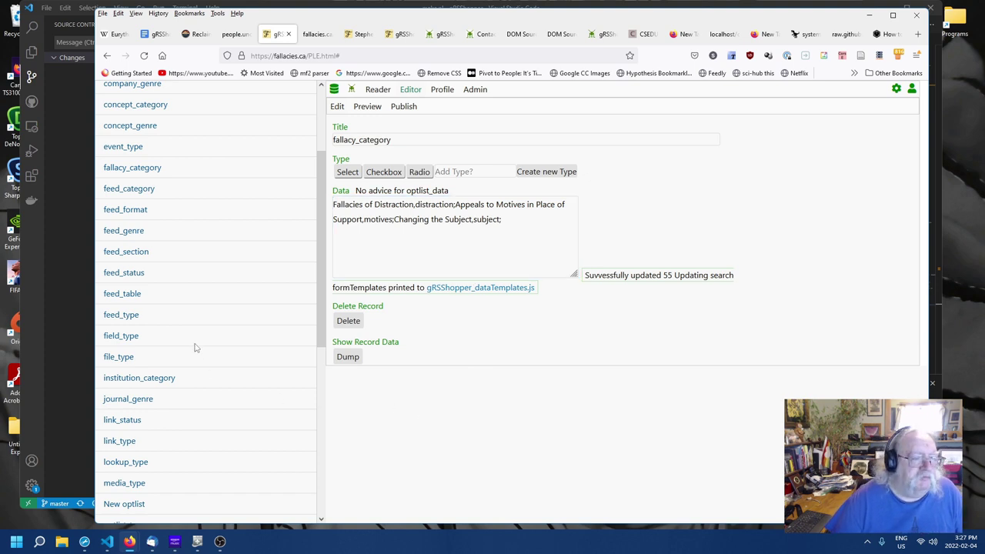
{"action": "scroll", "coordinate": [195, 346], "scroll_direction": "up", "scroll_amount": 3}
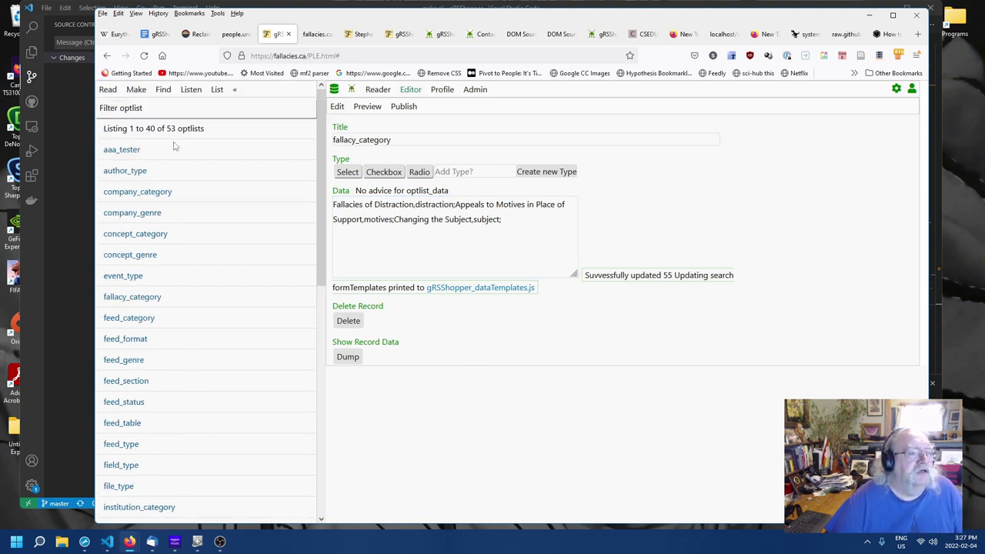
{"action": "left_click", "coordinate": [136, 90]}
{"action": "scroll", "coordinate": [167, 322], "scroll_direction": "down", "scroll_amount": 5}
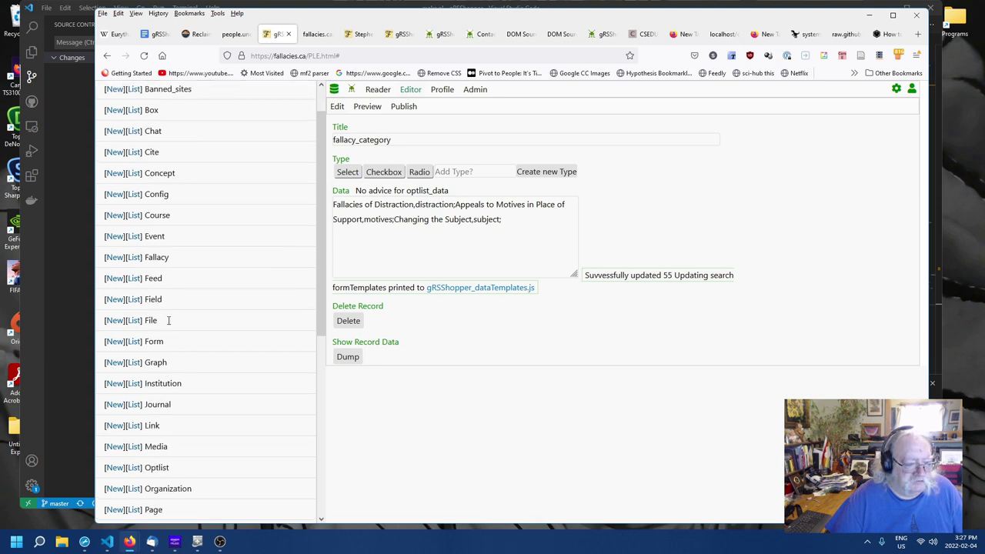
{"action": "scroll", "coordinate": [164, 317], "scroll_direction": "up", "scroll_amount": 1}
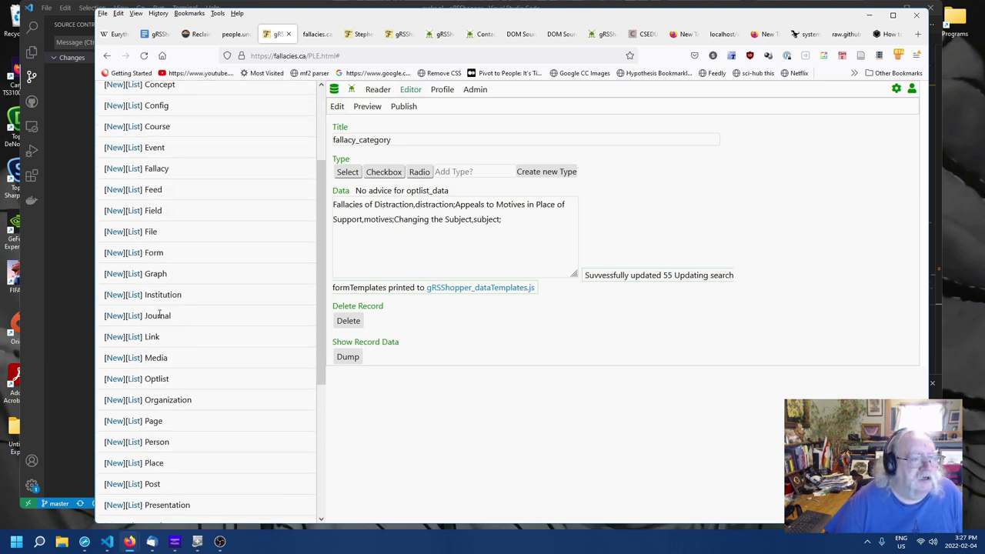
{"action": "scroll", "coordinate": [163, 317], "scroll_direction": "down", "scroll_amount": 3}
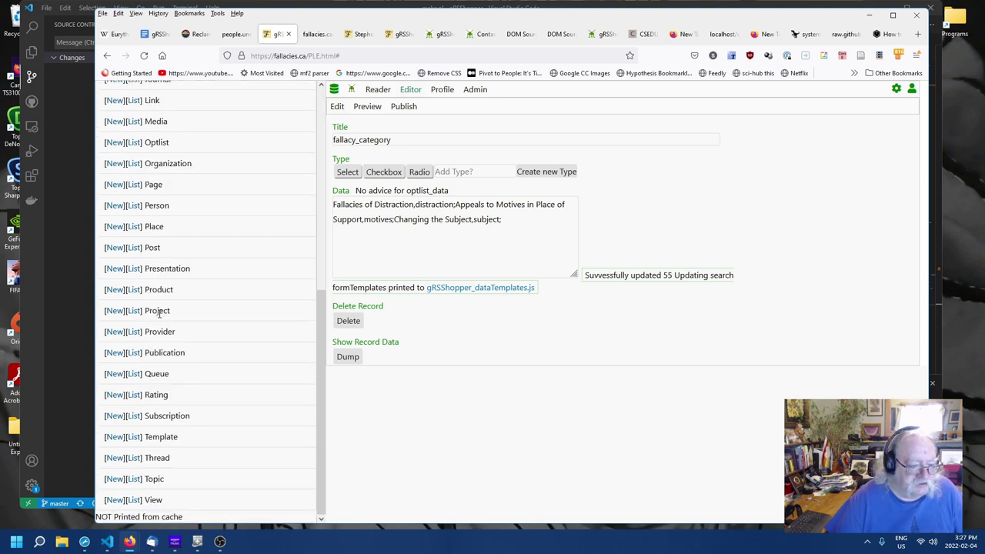
{"action": "left_click", "coordinate": [132, 500]}
{"action": "scroll", "coordinate": [246, 275], "scroll_direction": "down", "scroll_amount": 3}
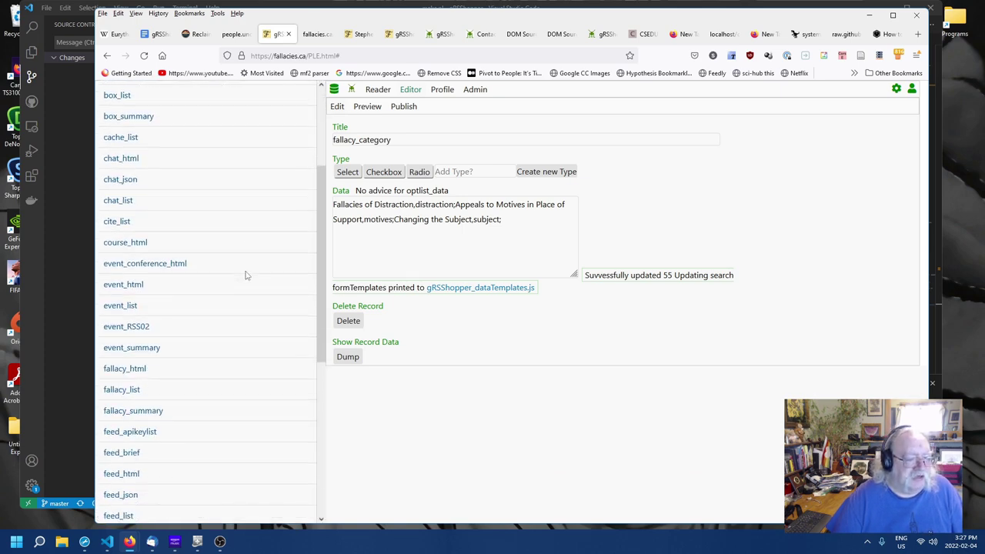
{"action": "scroll", "coordinate": [246, 275], "scroll_direction": "down", "scroll_amount": 4}
{"action": "left_click", "coordinate": [132, 205]}
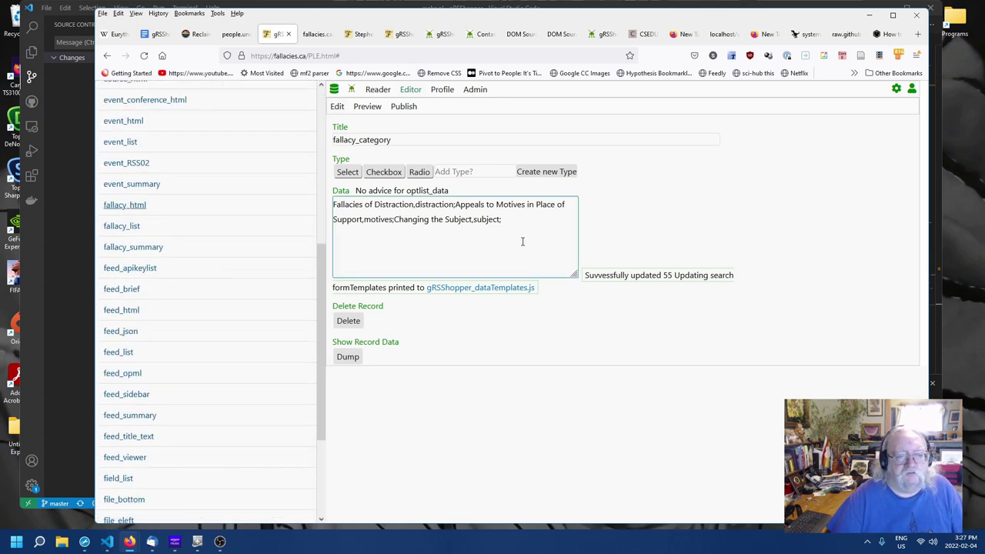
- Change the Category line to <langstring [*fallacy_category*]> and save fallacy_html
{"action": "left_click", "coordinate": [482, 288]}
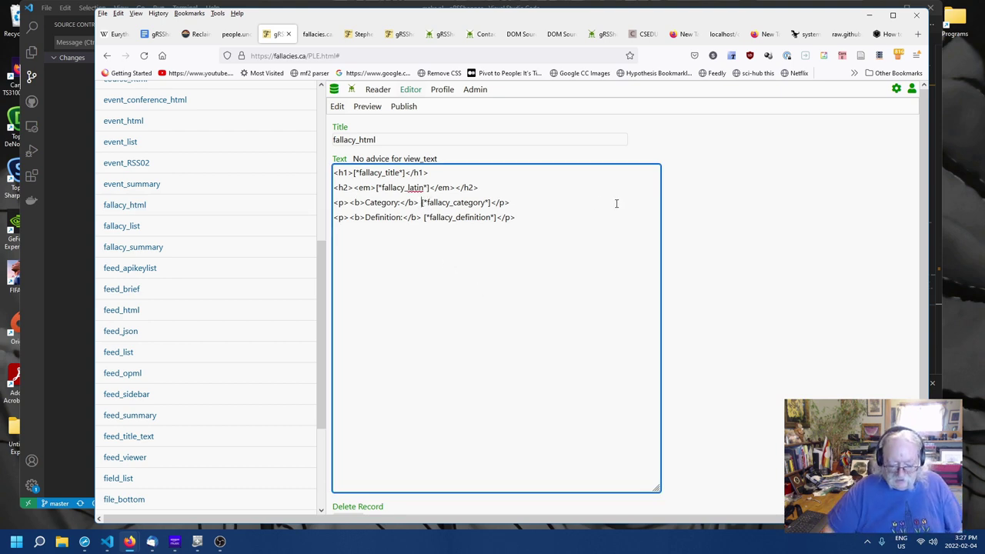
{"action": "type", "text": "<"}
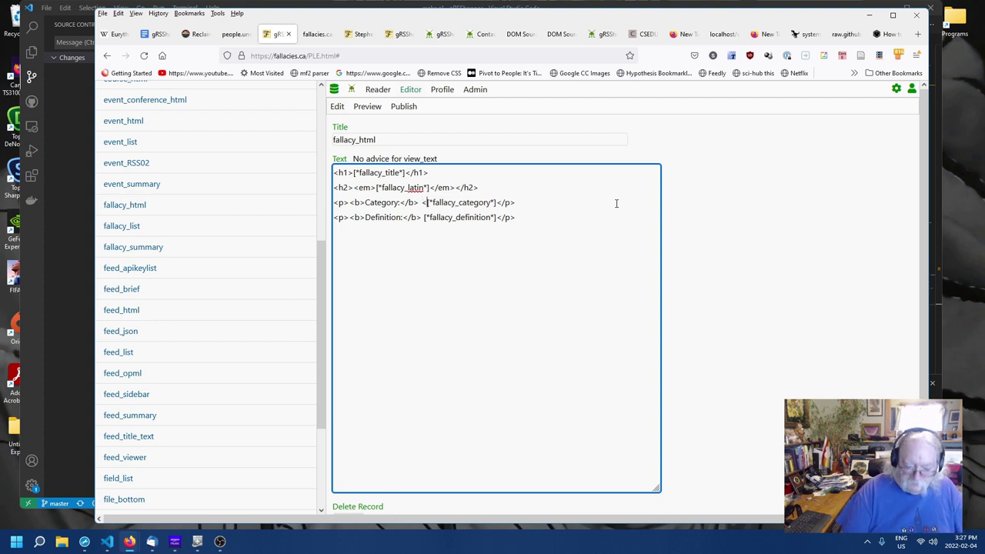
{"action": "type", "text": "lanstring"}
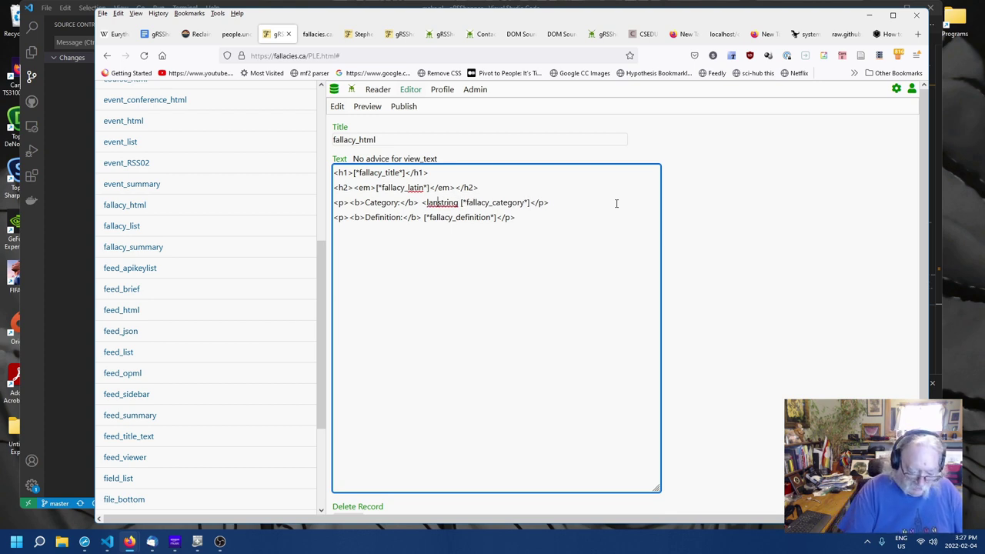
{"action": "type", "text": " g"}
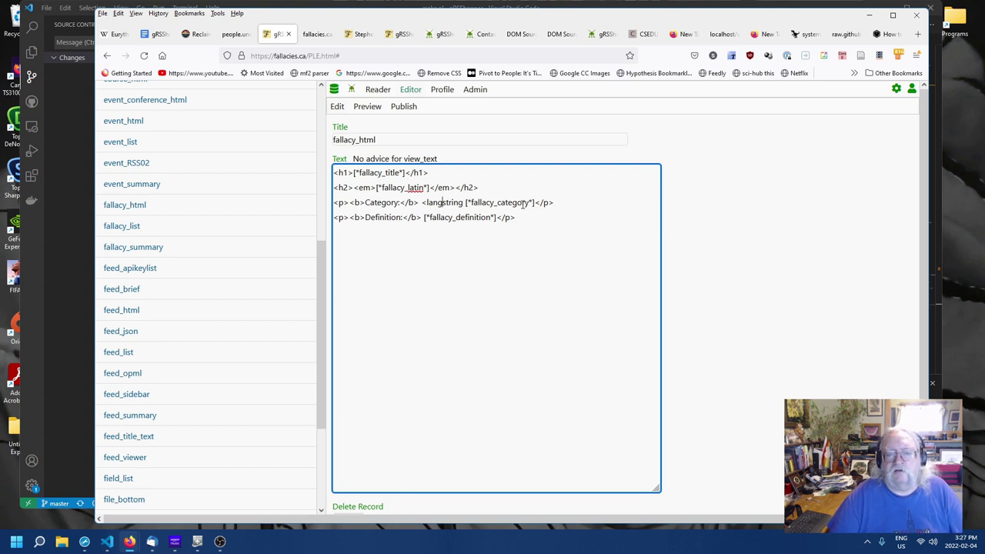
{"action": "type", "text": ">"}
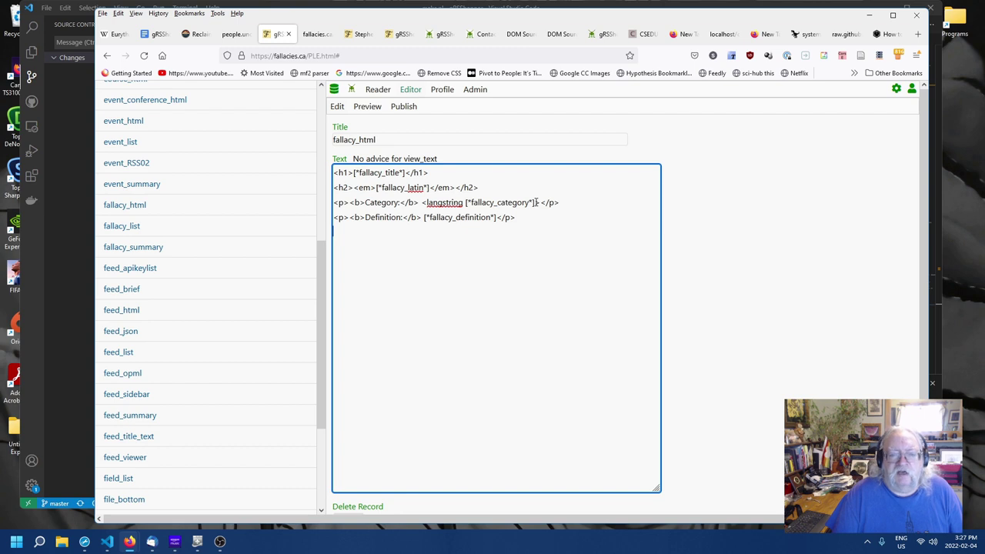
{"action": "left_click", "coordinate": [507, 202]}
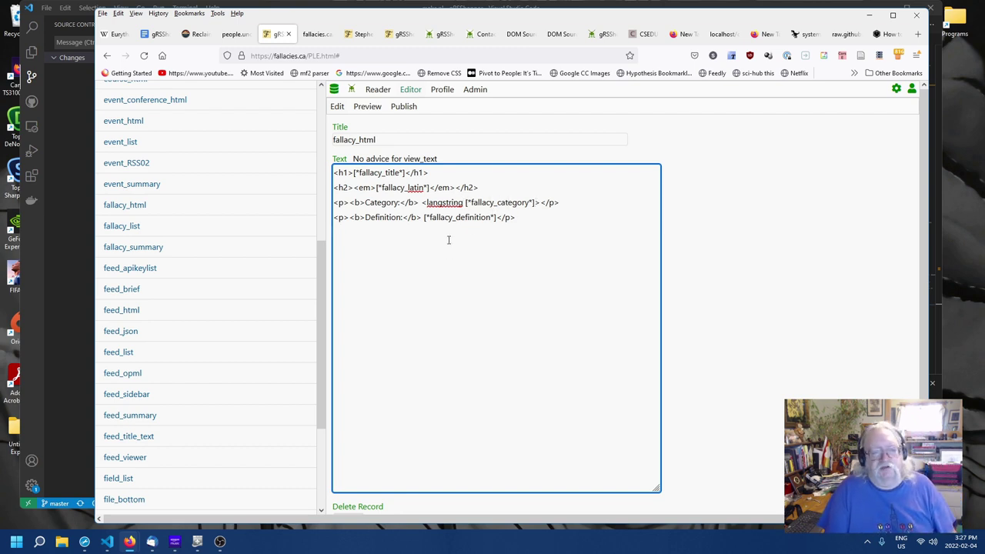
{"action": "left_click", "coordinate": [473, 305]}
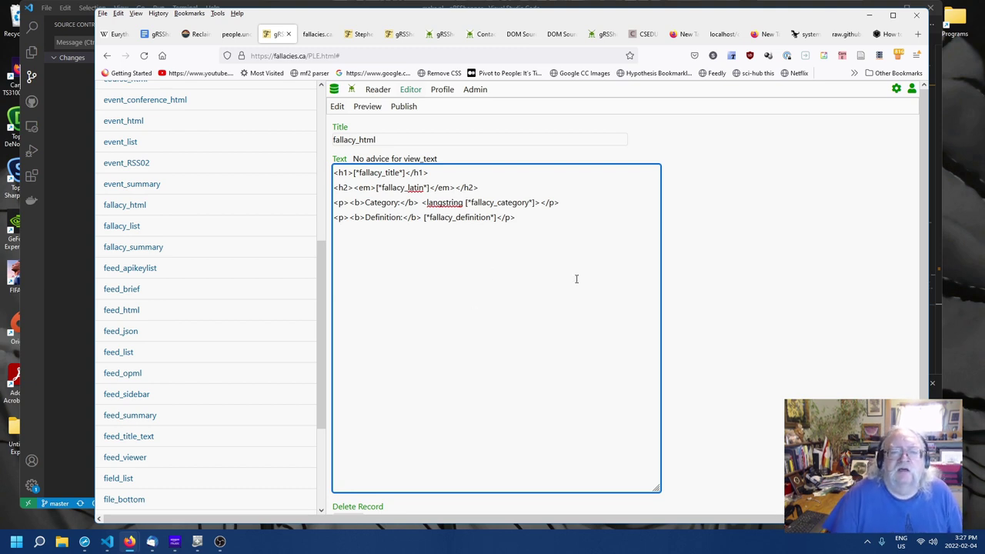
{"action": "left_click", "coordinate": [771, 321]}
{"action": "left_click", "coordinate": [464, 203]}
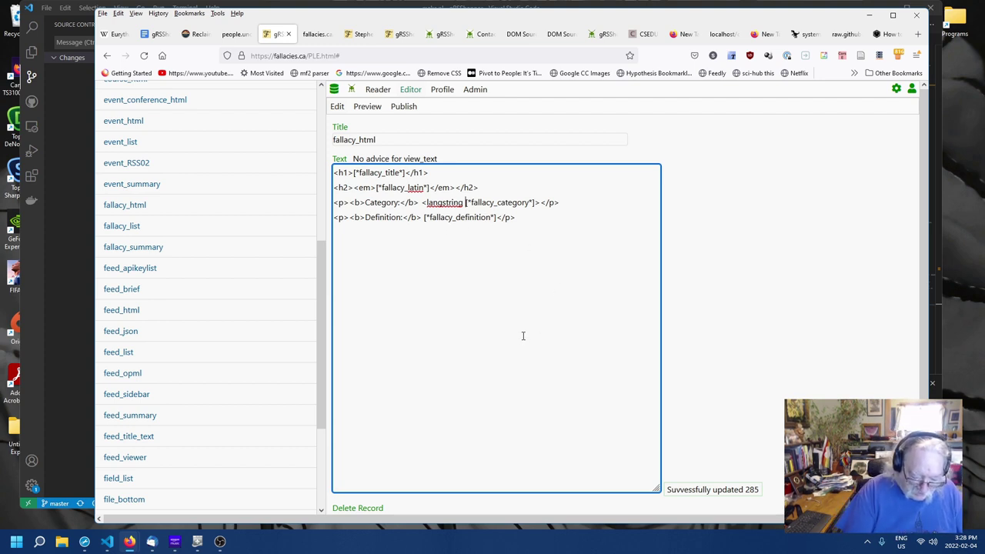
- Add 'fallacies:' so the Category line reads <langstring fallacies:[*fallacy_category*]>, then save
{"action": "type", "text": "fallacies"}
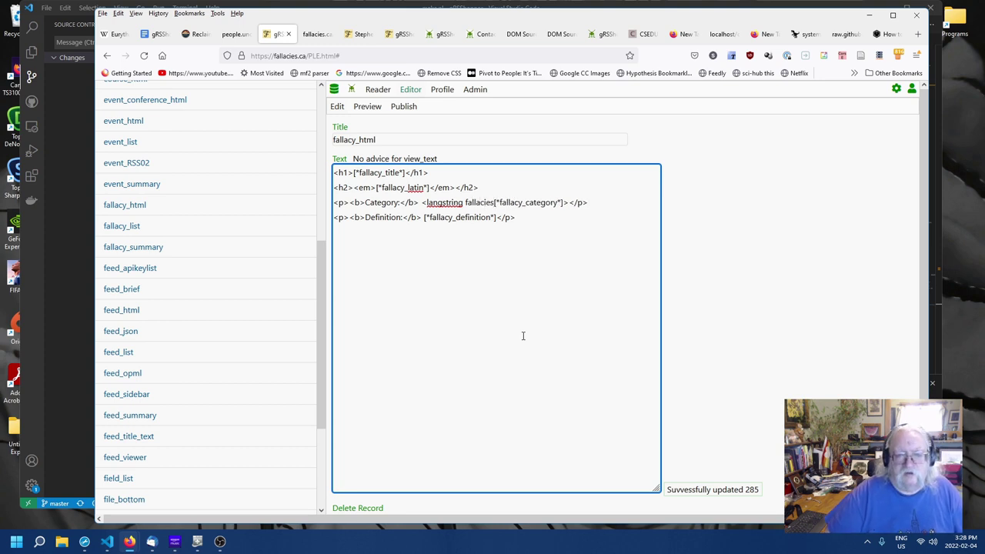
{"action": "type", "text": ":"}
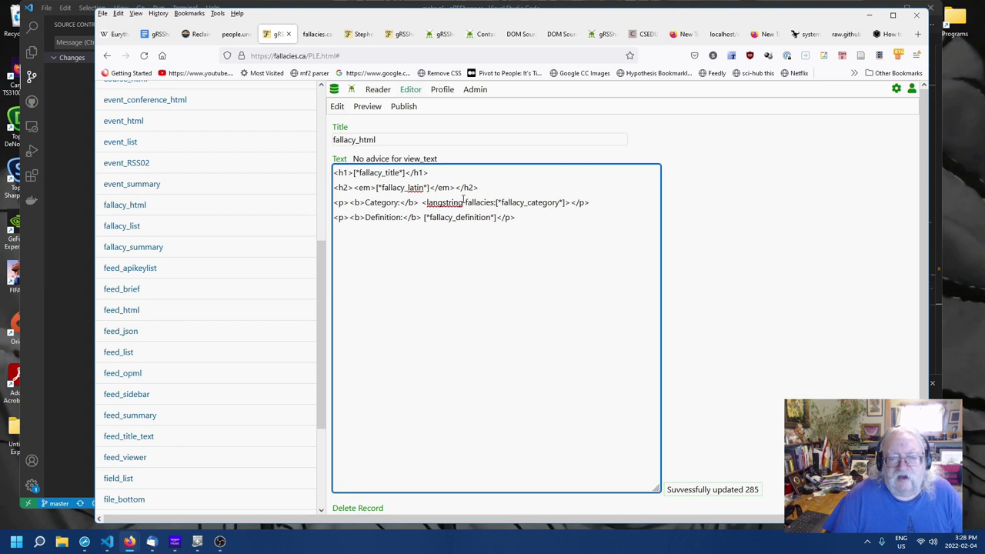
{"action": "left_click_drag", "start_coordinate": [465, 202], "coordinate": [496, 202]}
{"action": "left_click", "coordinate": [494, 204]}
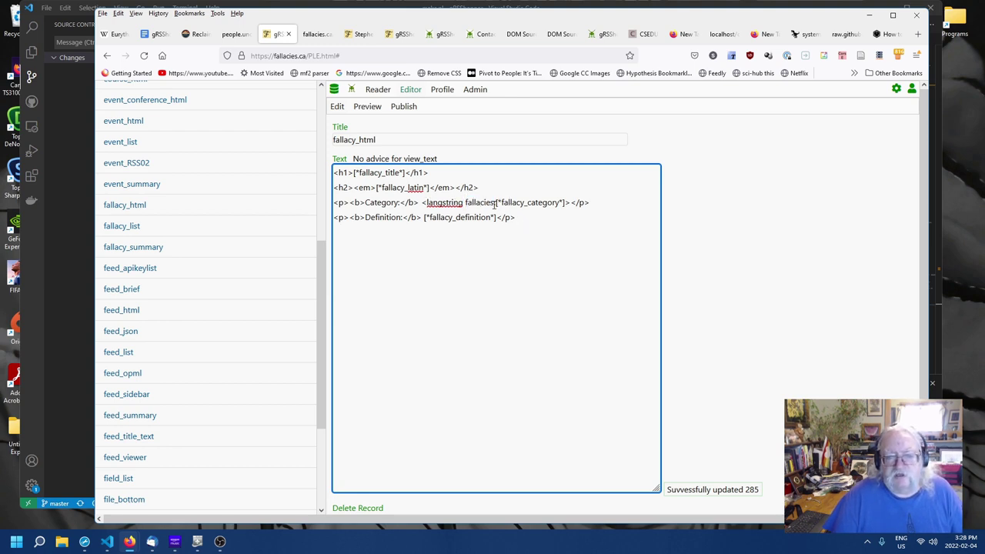
{"action": "left_click_drag", "start_coordinate": [496, 202], "coordinate": [567, 203]}
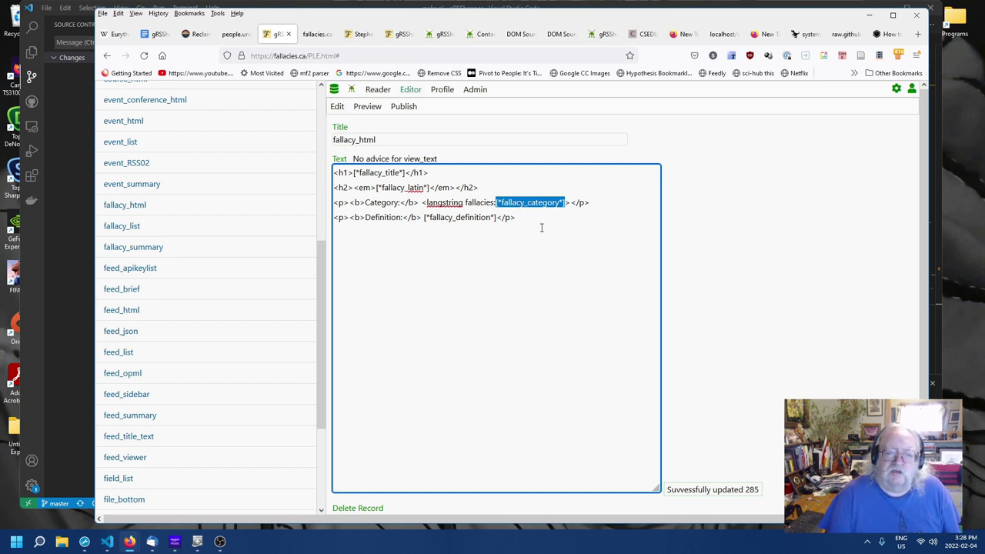
{"action": "left_click", "coordinate": [525, 249]}
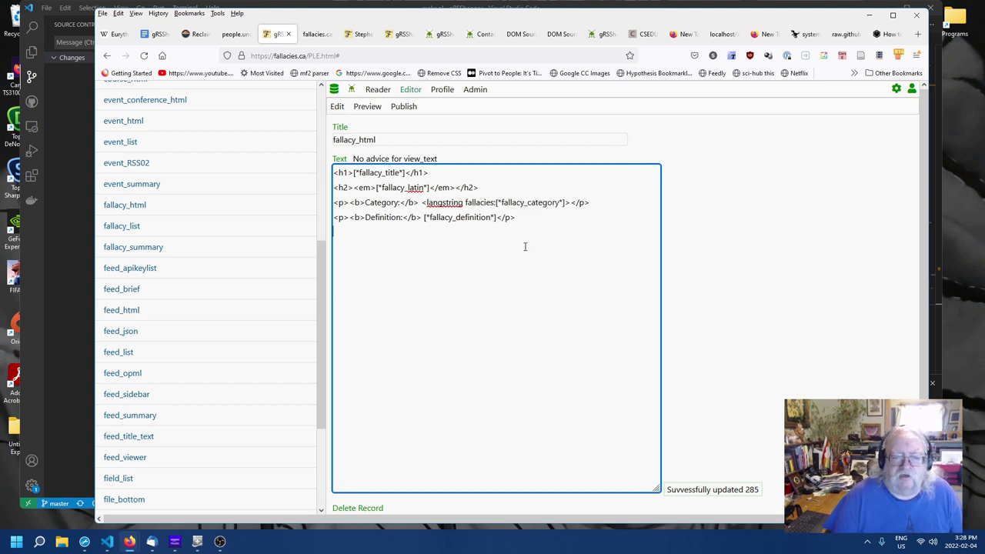
{"action": "left_click", "coordinate": [786, 292]}
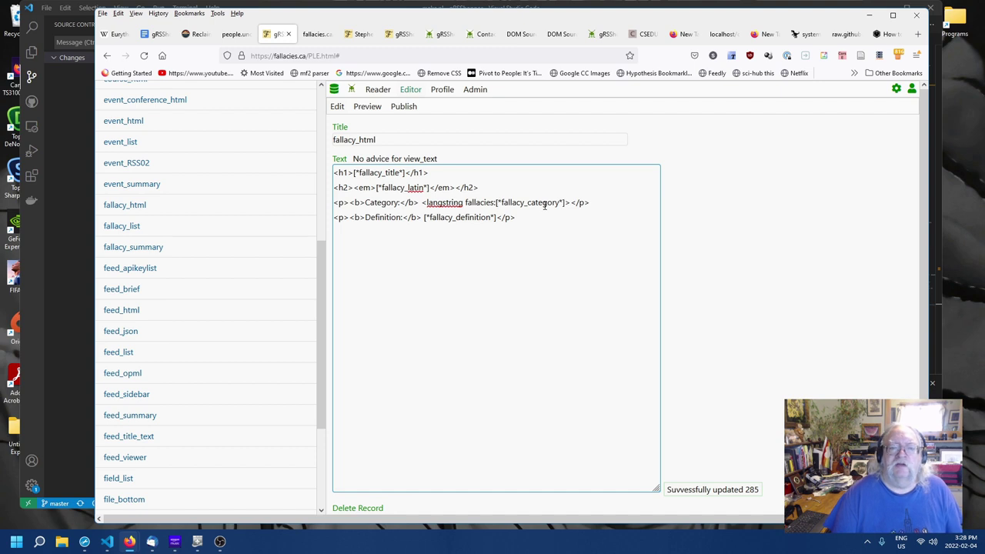
{"action": "left_click", "coordinate": [774, 309]}
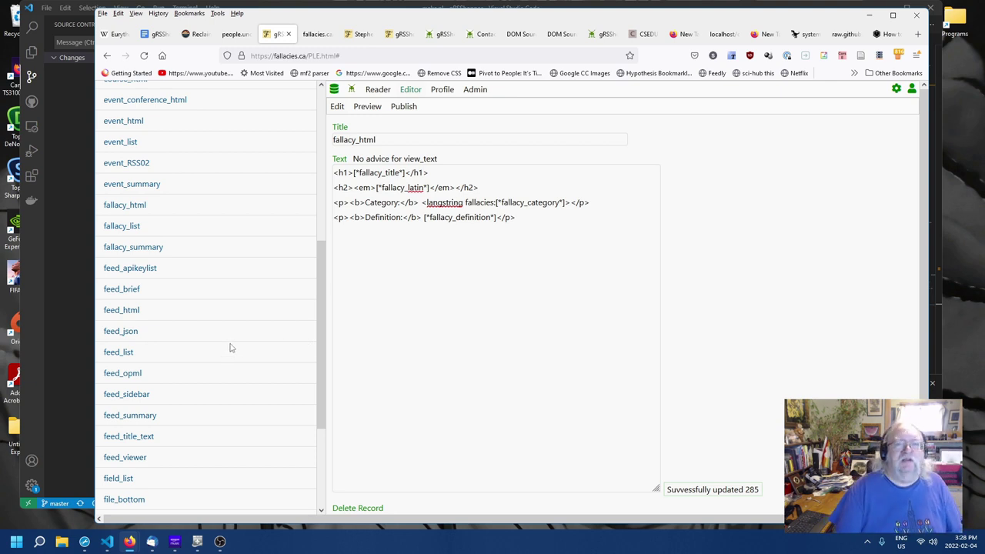
{"action": "scroll", "coordinate": [228, 348], "scroll_direction": "up", "scroll_amount": 5}
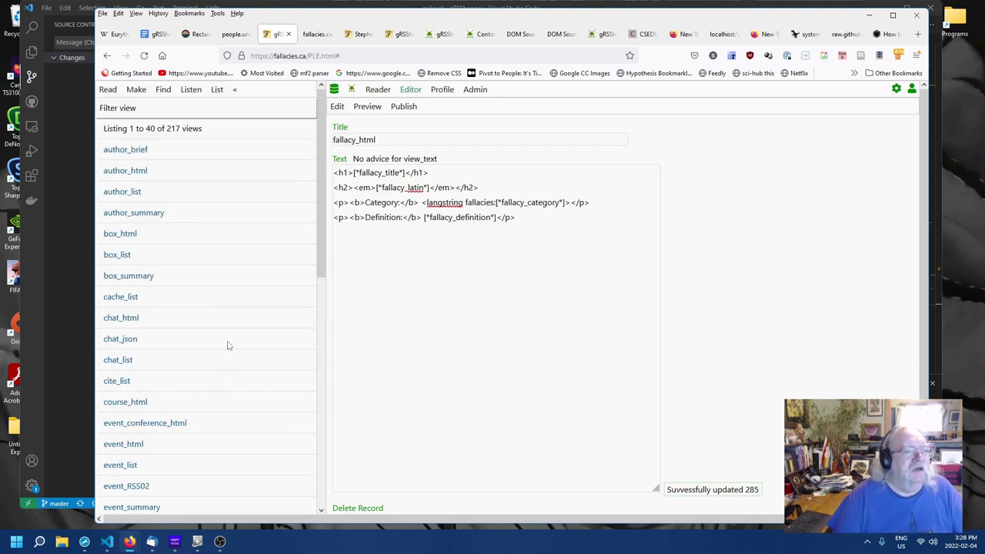
- Open the fallacy_category optlist and highlight the category name Fallacies of Distraction in its data
{"action": "left_click", "coordinate": [136, 91]}
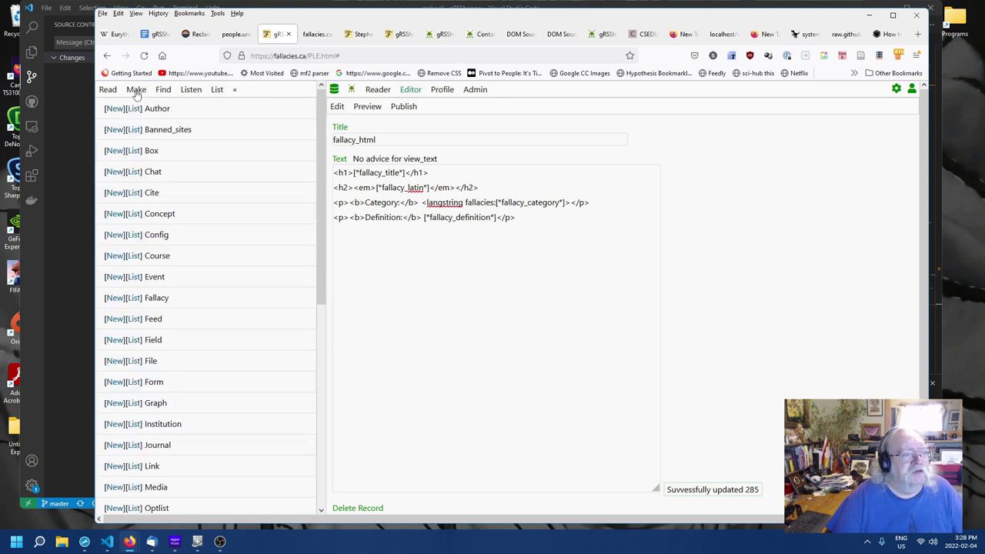
{"action": "scroll", "coordinate": [146, 301], "scroll_direction": "down", "scroll_amount": 3}
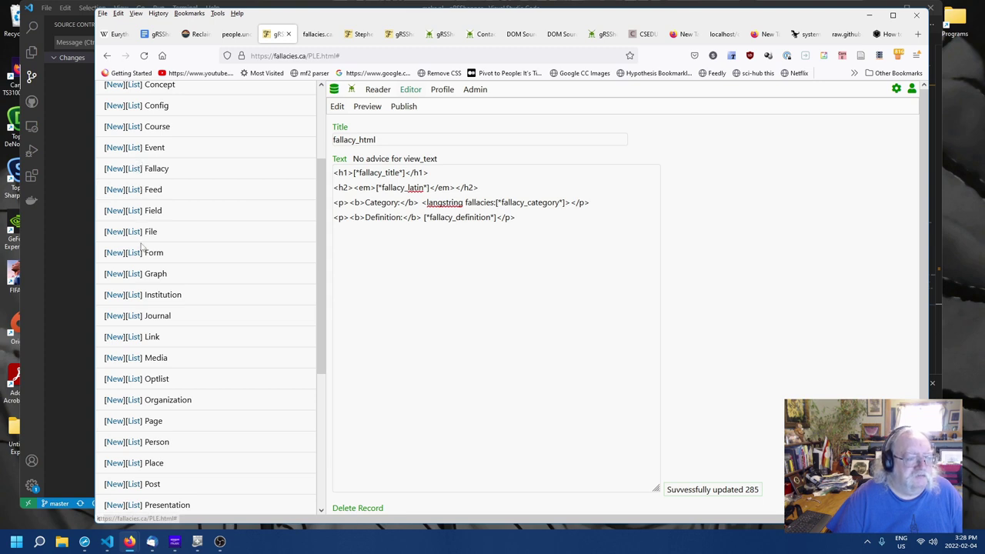
{"action": "left_click", "coordinate": [134, 380]}
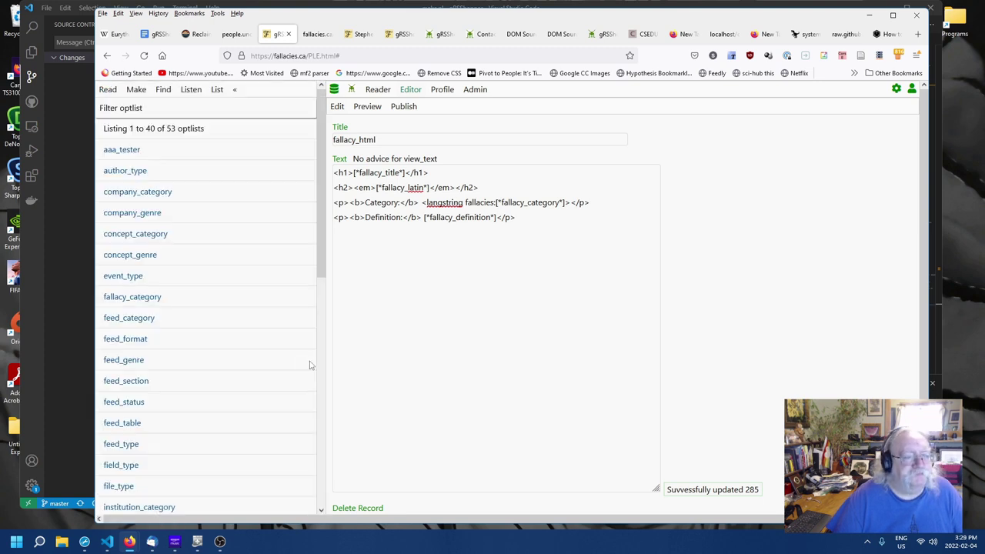
{"action": "left_click", "coordinate": [122, 298]}
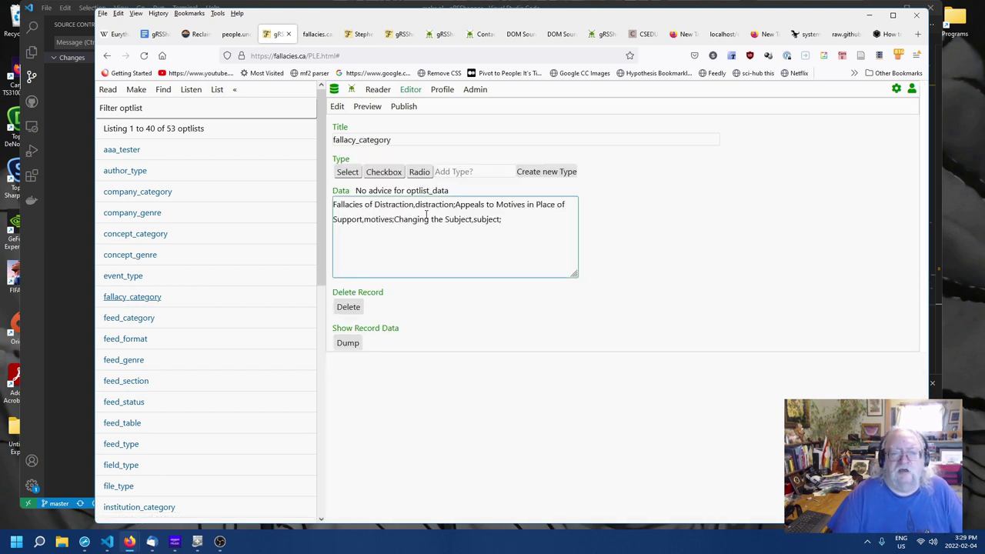
{"action": "mouse_move", "coordinate": [333, 204]}
{"action": "left_mouse_down"}
{"action": "mouse_move", "coordinate": [454, 205]}
{"action": "mouse_move", "coordinate": [333, 205]}
{"action": "left_mouse_up"}
{"action": "left_click", "coordinate": [414, 205]}
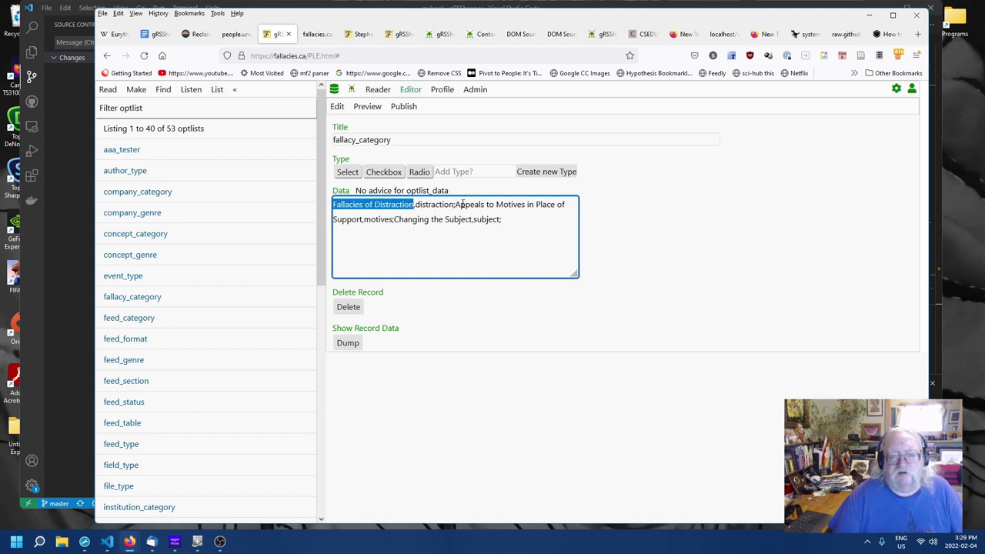
{"action": "left_click", "coordinate": [372, 206]}
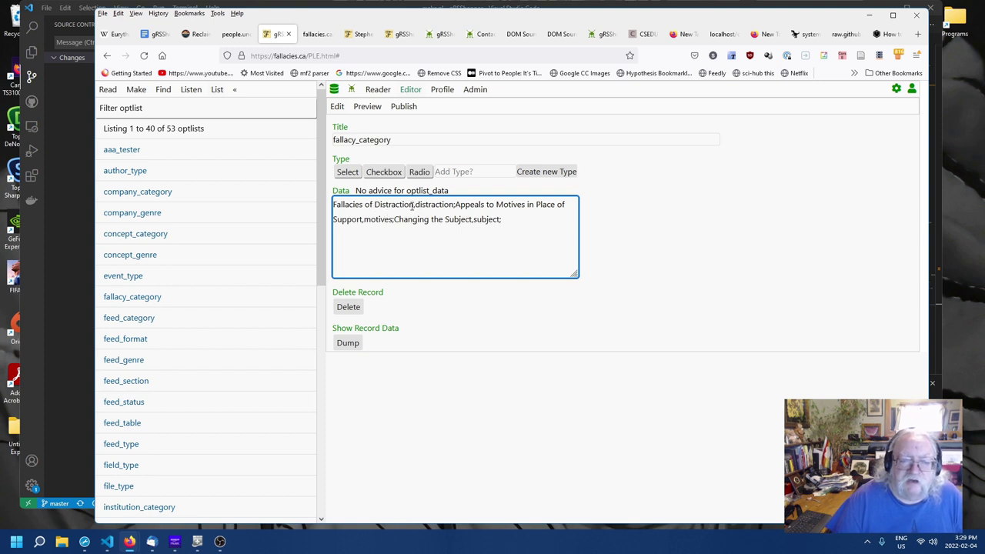
{"action": "left_click_drag", "start_coordinate": [413, 205], "coordinate": [333, 204]}
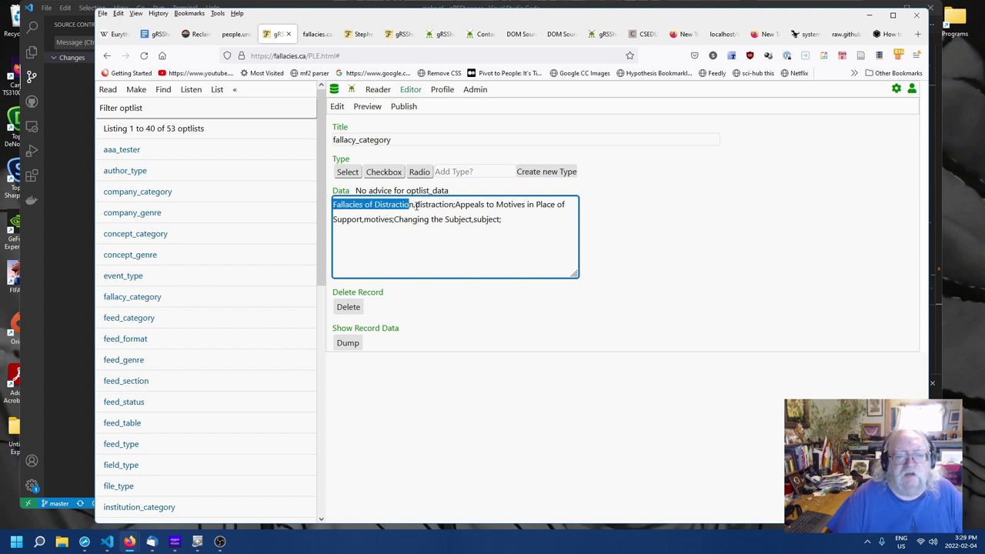
{"action": "left_click", "coordinate": [411, 248]}
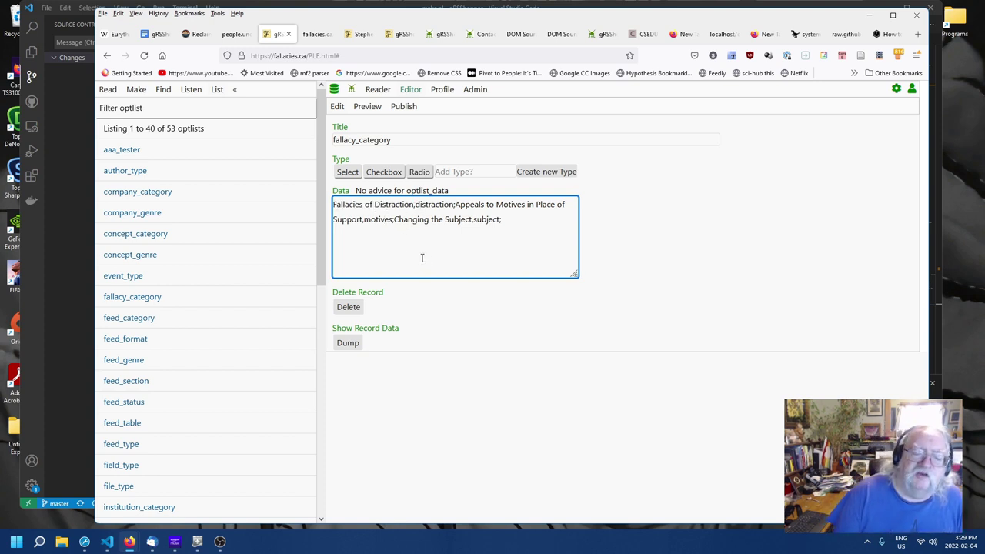
- Select the entire fallacy_category data text
{"action": "left_click", "coordinate": [538, 347]}
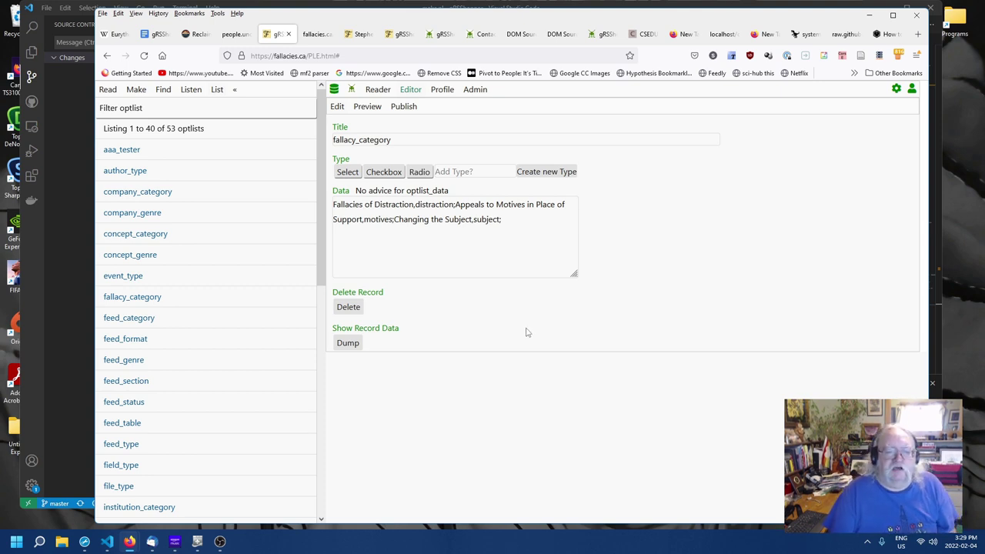
{"action": "left_click", "coordinate": [449, 224]}
{"action": "left_click", "coordinate": [584, 356]}
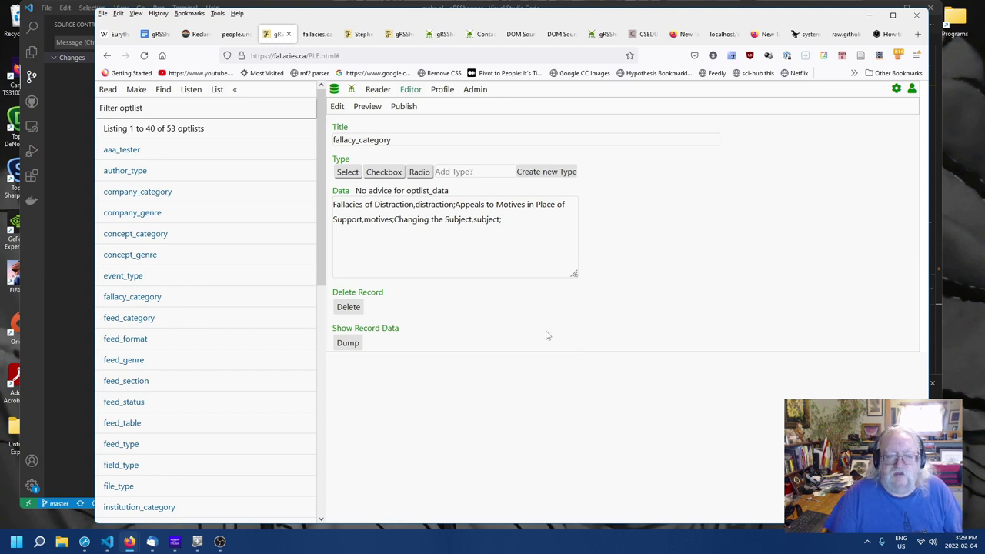
{"action": "left_click", "coordinate": [137, 91]}
{"action": "left_click", "coordinate": [136, 90]}
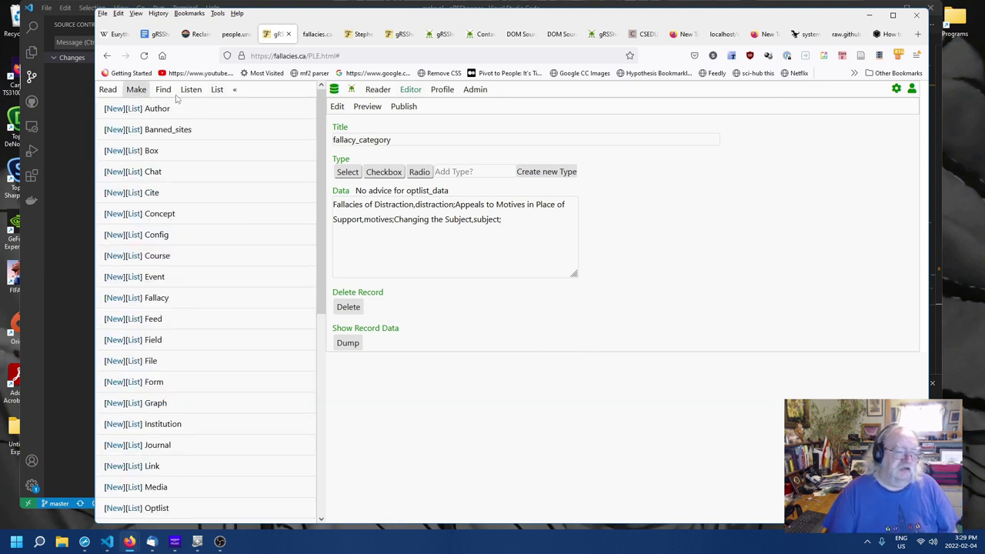
{"action": "left_click_drag", "start_coordinate": [414, 204], "coordinate": [334, 204]}
{"action": "left_click_drag", "start_coordinate": [516, 229], "coordinate": [305, 201]}
{"action": "key", "text": "ctrl+c"}
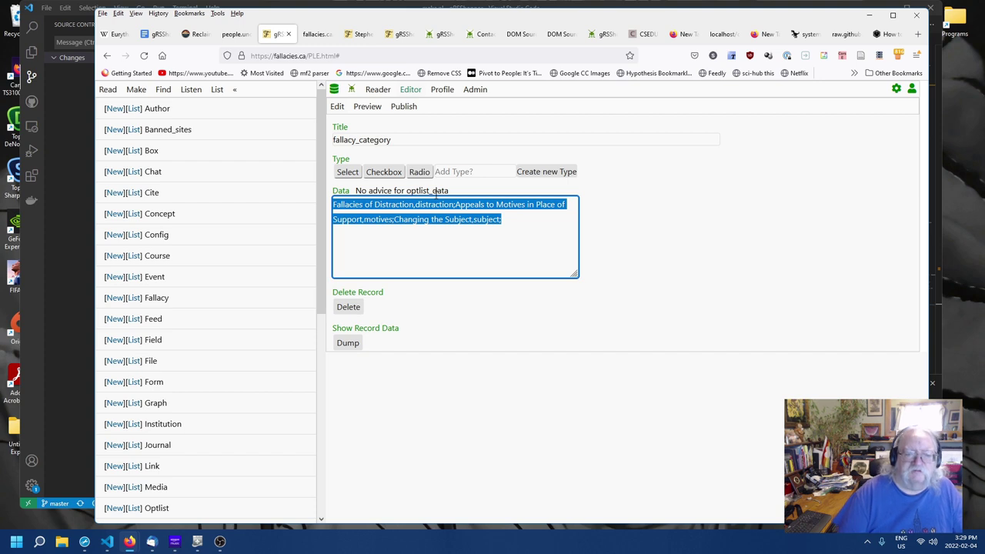
{"action": "left_click", "coordinate": [544, 346]}
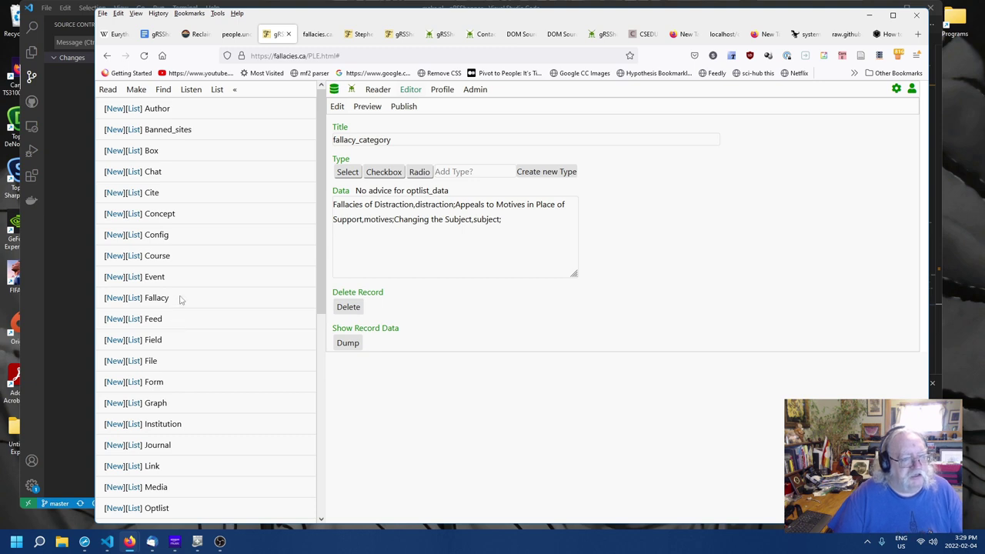
{"action": "scroll", "coordinate": [169, 368], "scroll_direction": "down", "scroll_amount": 5}
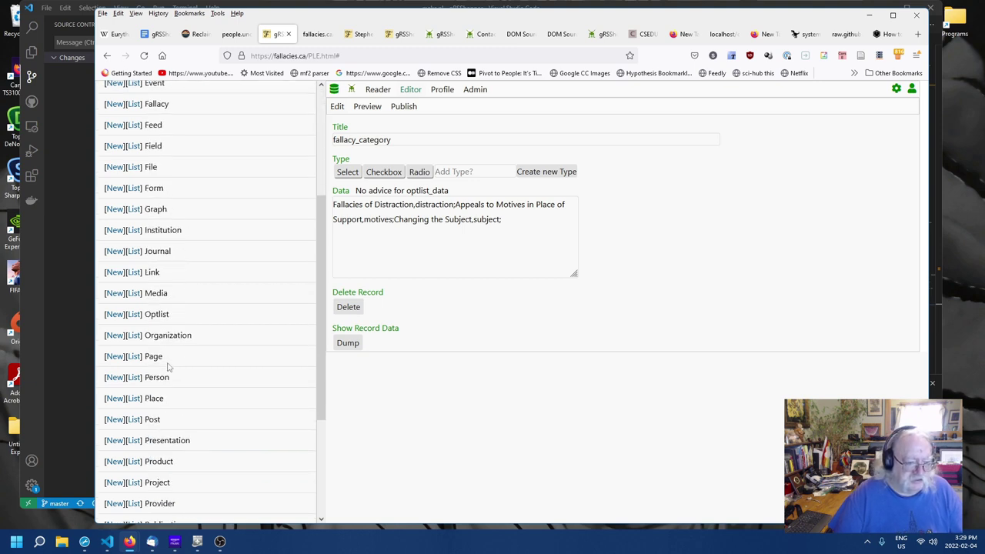
- Create a new optlist titled fallacies.en and paste the category data into it
{"action": "left_click", "coordinate": [115, 314]}
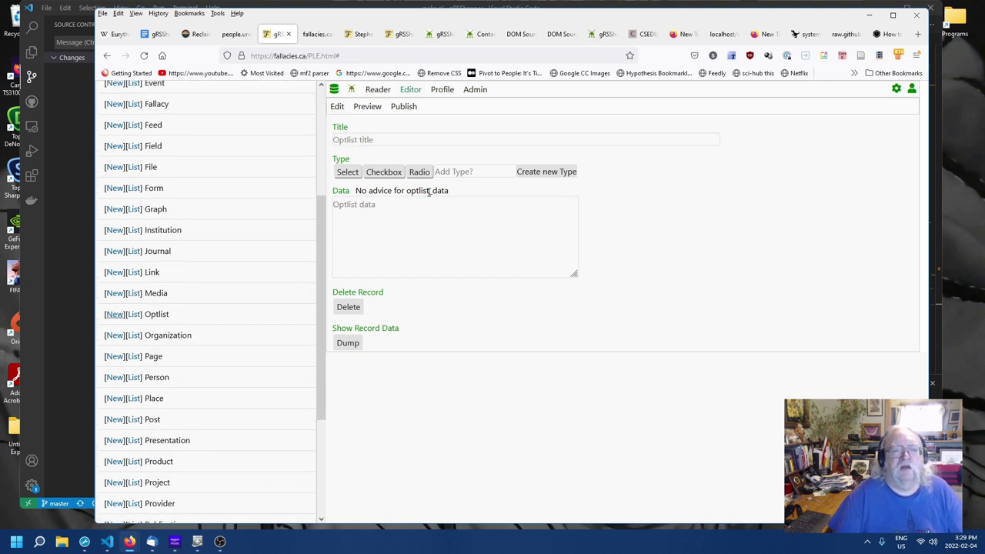
{"action": "left_click", "coordinate": [410, 142]}
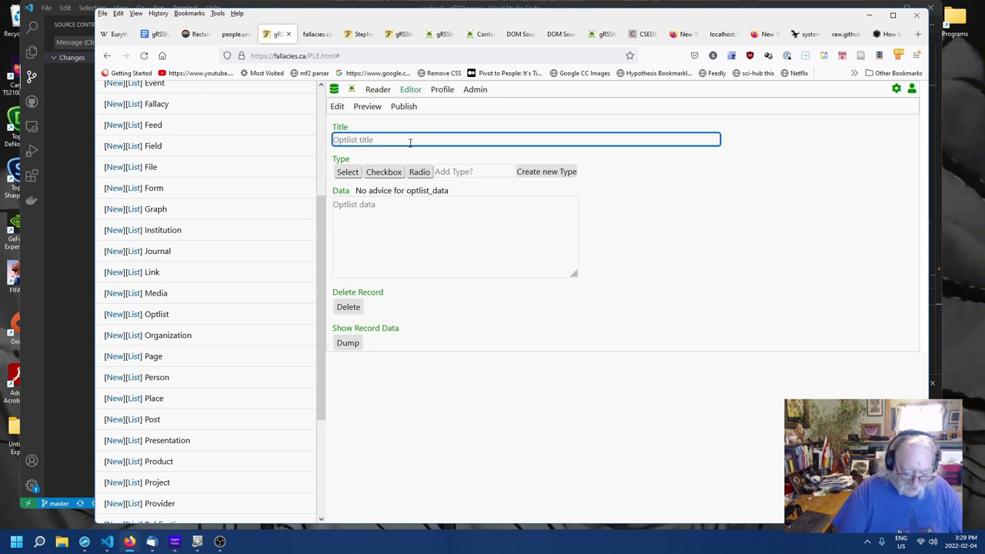
{"action": "type", "text": "fallacies"}
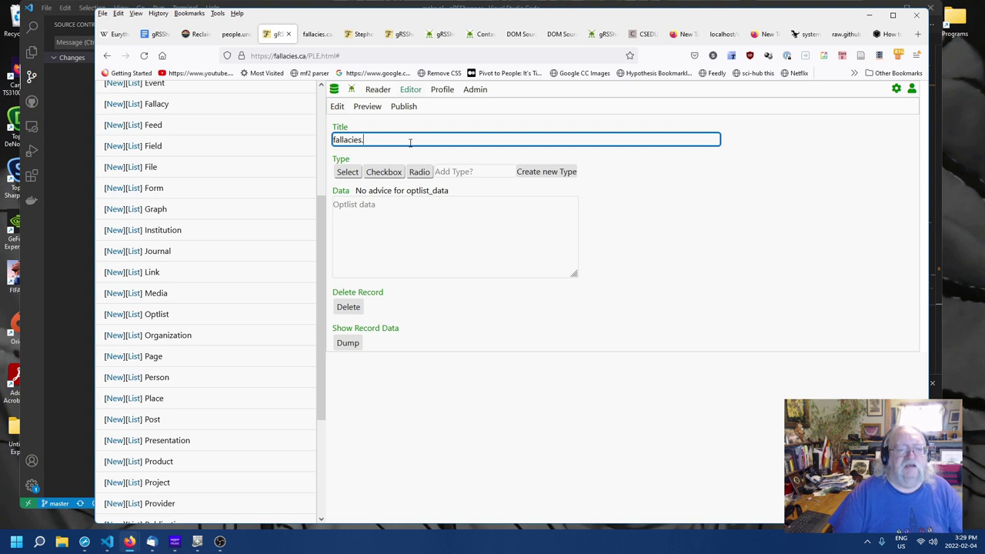
{"action": "type", "text": ".en"}
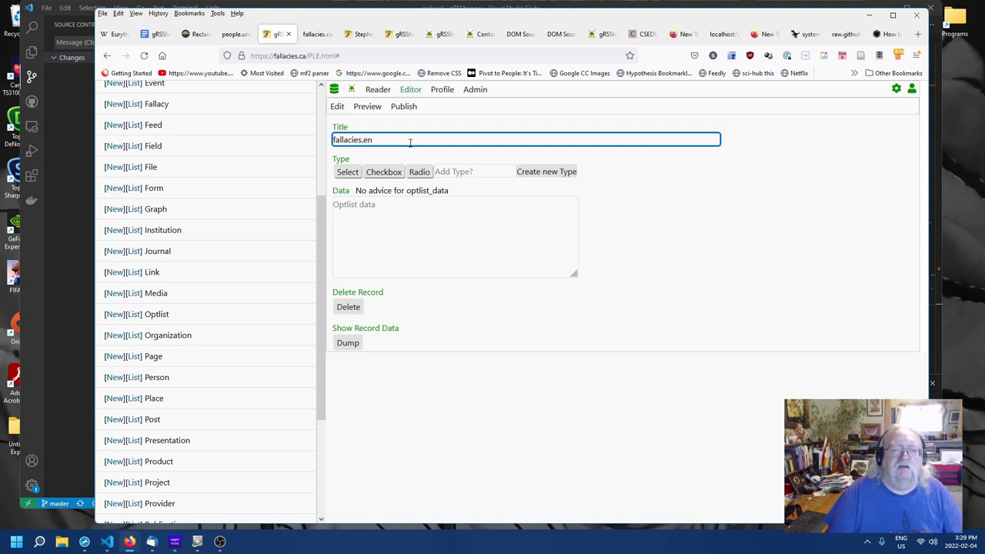
{"action": "left_click", "coordinate": [408, 208]}
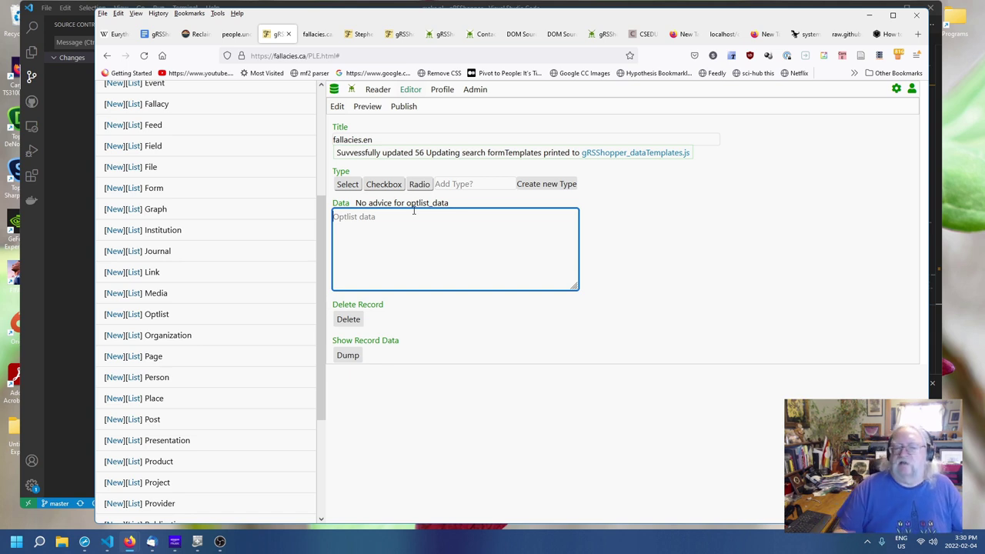
{"action": "key", "text": "ctrl+v"}
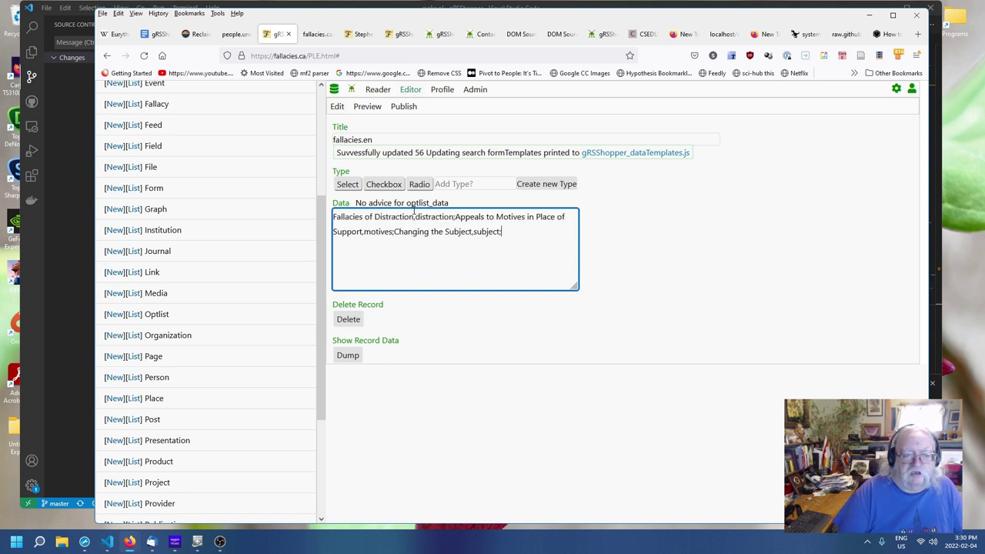
- Rewrite the first entry as distraction,Fallacies of Distraction;
{"action": "left_click_drag", "start_coordinate": [416, 217], "coordinate": [308, 218]}
{"action": "left_click", "coordinate": [308, 218]}
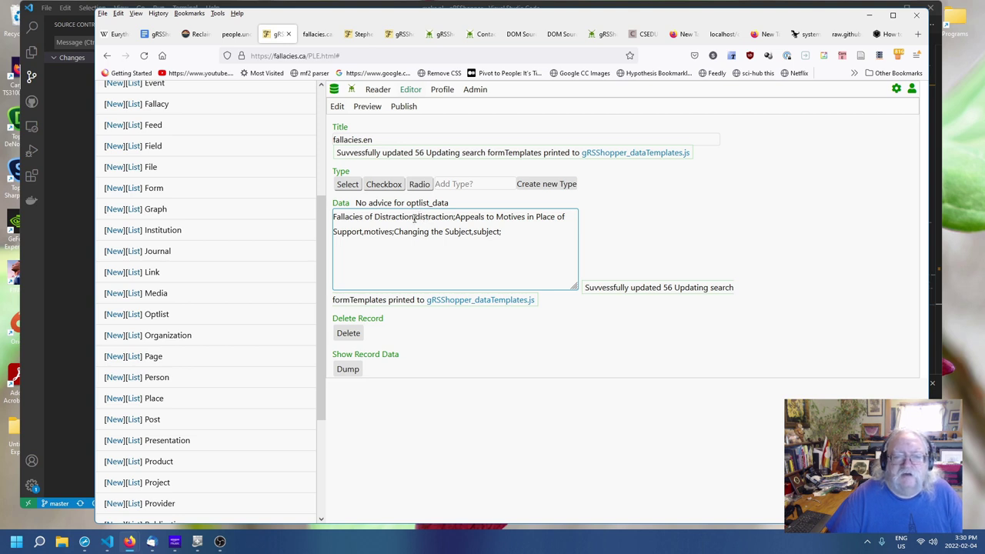
{"action": "left_click_drag", "start_coordinate": [414, 218], "coordinate": [333, 217]}
{"action": "left_click", "coordinate": [365, 216]}
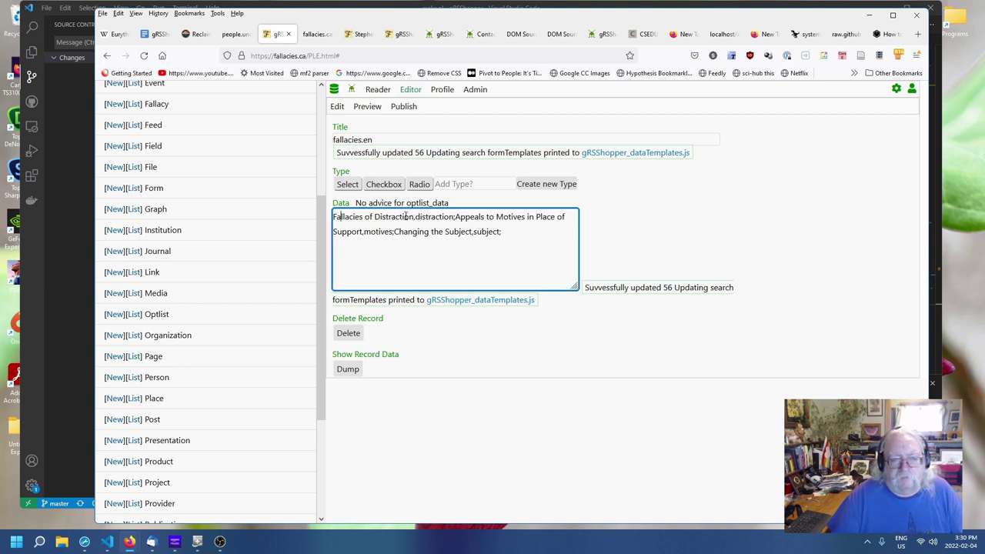
{"action": "left_click_drag", "start_coordinate": [415, 218], "coordinate": [323, 217]}
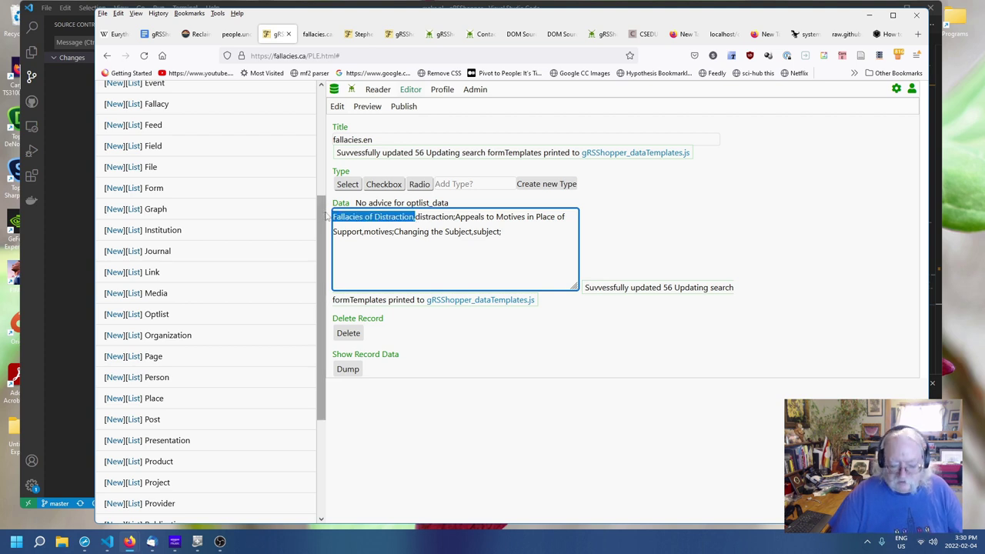
{"action": "key", "text": "BackSpace"}
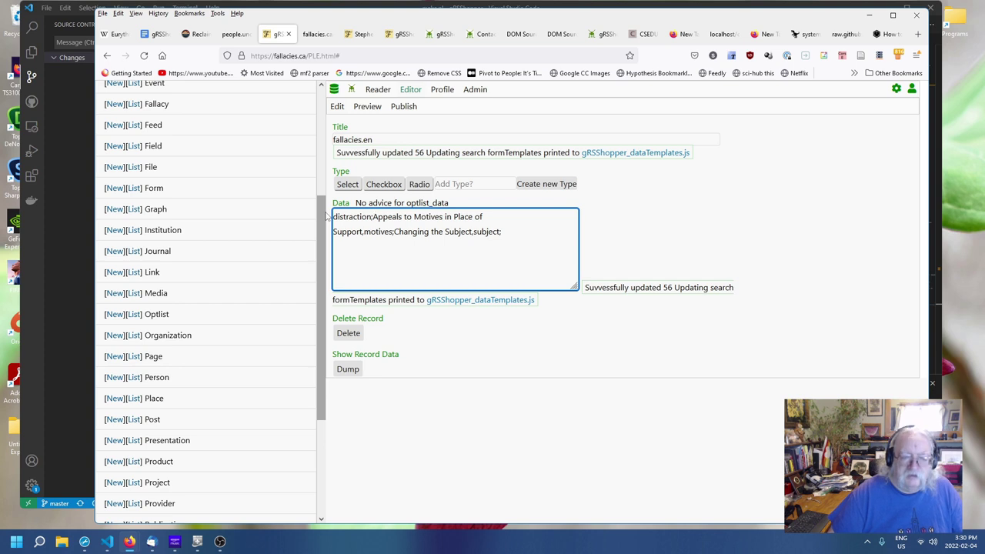
{"action": "type", "text": ","}
{"action": "key", "text": "ctrl+v"}
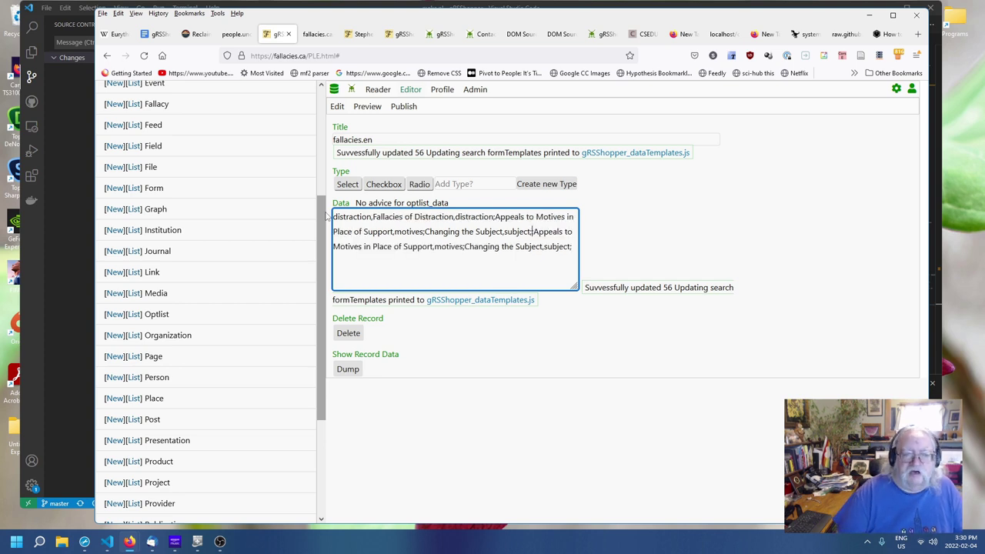
{"action": "type", "text": ";"}
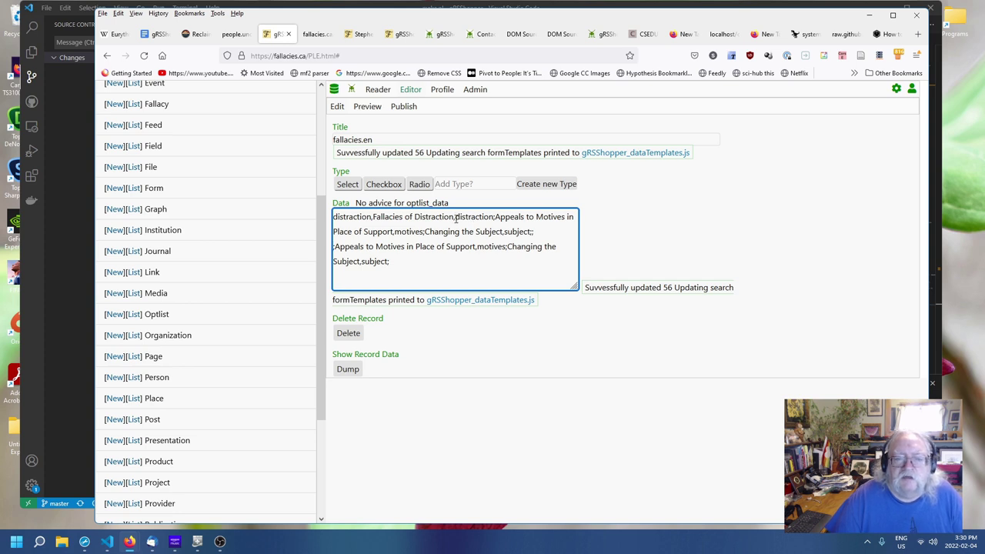
- Start the motives entry on its own line and remove the leftover distraction key
{"action": "left_click_drag", "start_coordinate": [456, 217], "coordinate": [504, 232]}
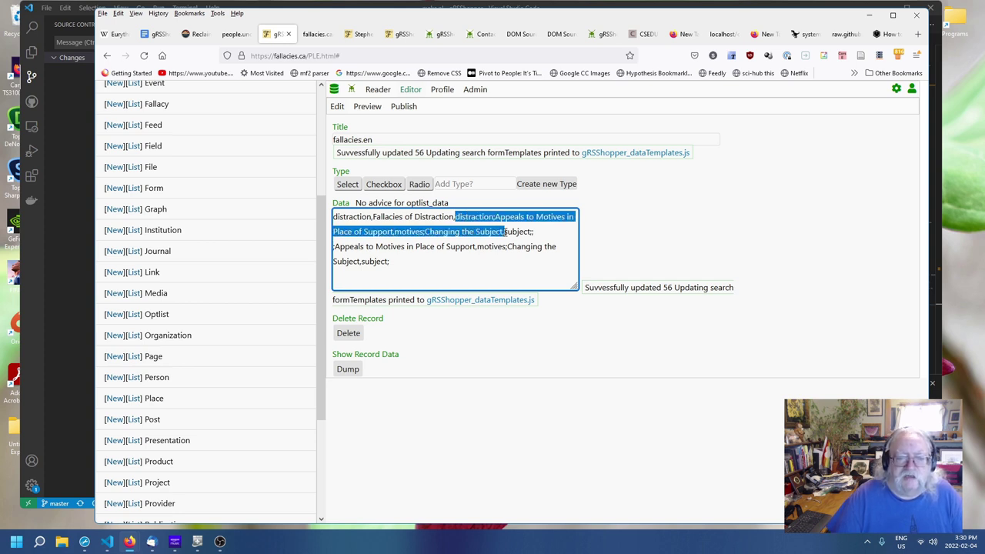
{"action": "left_click", "coordinate": [417, 229]}
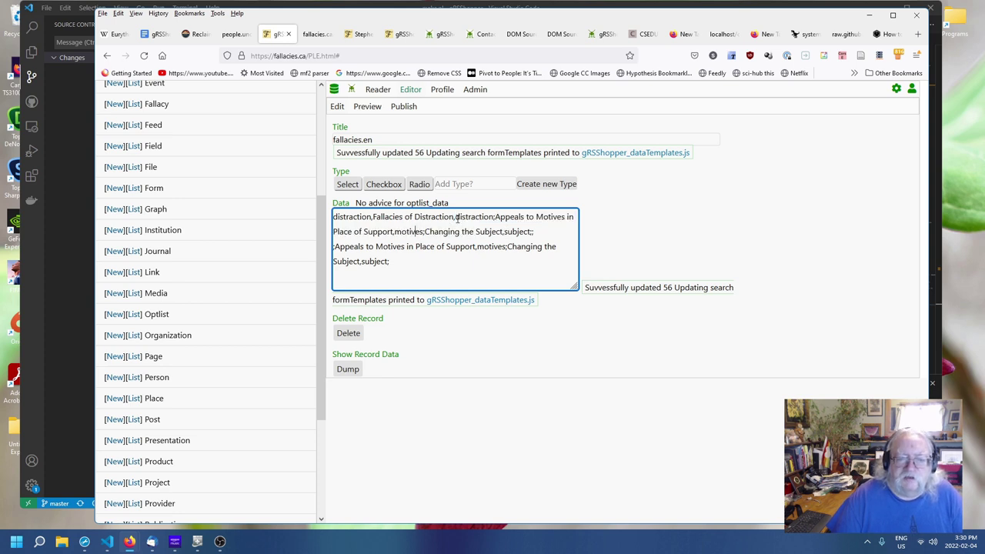
{"action": "type", "text": ";"}
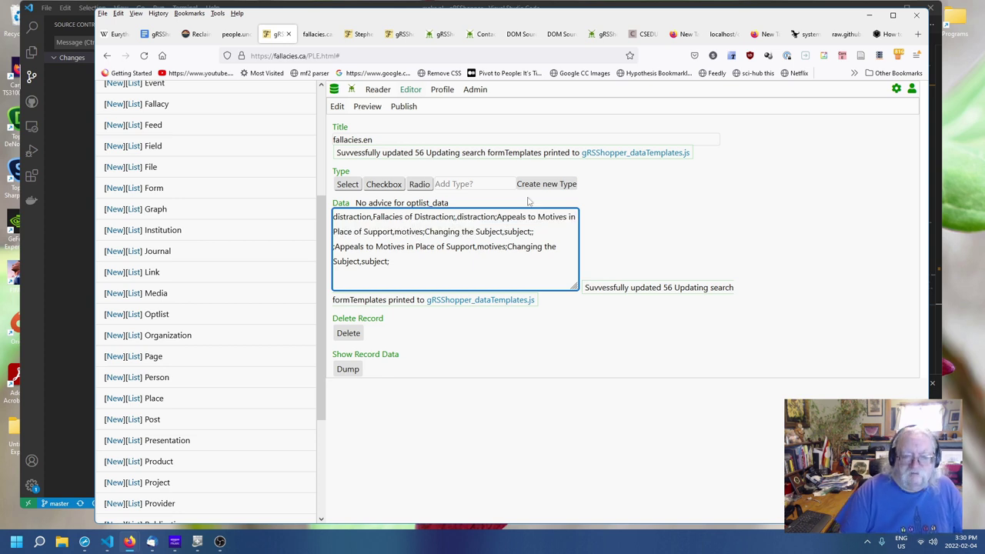
{"action": "key", "text": "Return"}
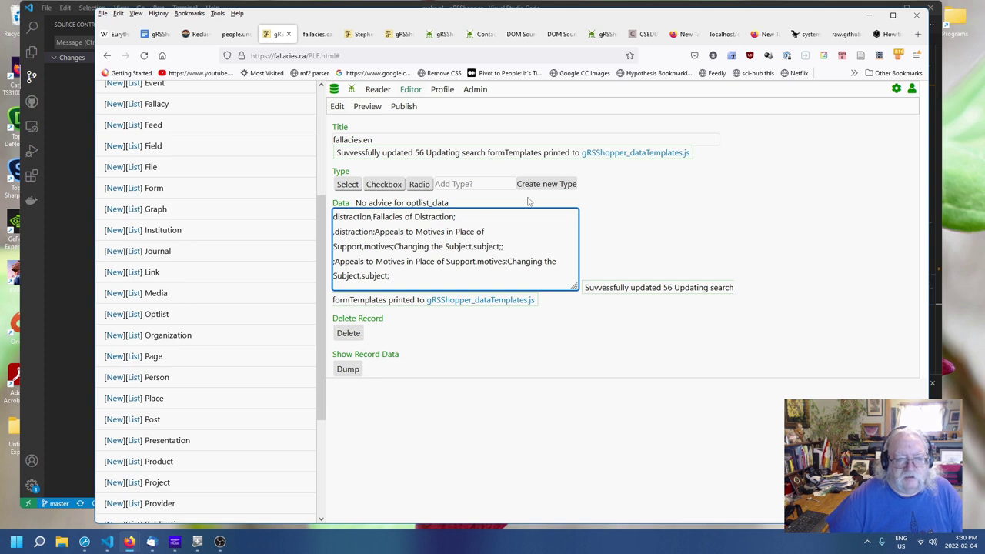
{"action": "type", "text": "motives,"}
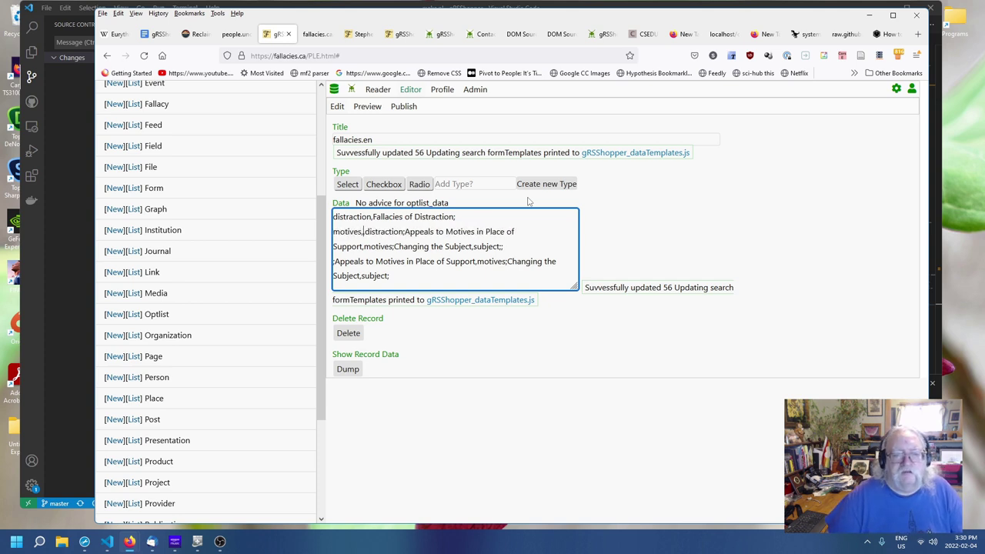
{"action": "key", "text": "shift+Right"}
{"action": "key", "text": "shift+Right"}
{"action": "key", "text": "shift+Right"}
{"action": "key", "text": "shift+Right"}
{"action": "key", "text": "shift+Right"}
{"action": "key", "text": "shift+Right"}
{"action": "key", "text": "shift+Right"}
{"action": "key", "text": "shift+Right"}
{"action": "key", "text": "shift+Right"}
{"action": "key", "text": "shift+Right"}
{"action": "key", "text": "shift+Right"}
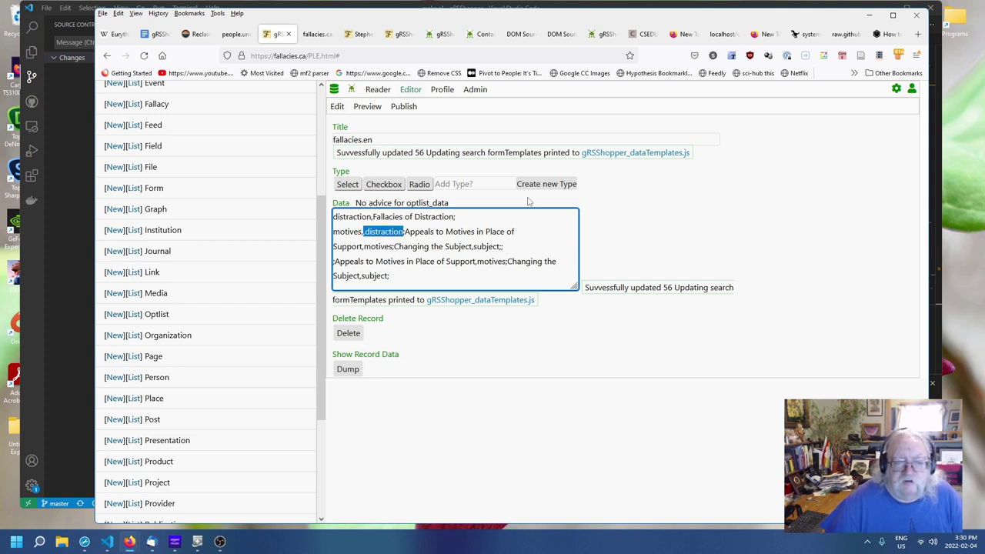
{"action": "key", "text": "Delete"}
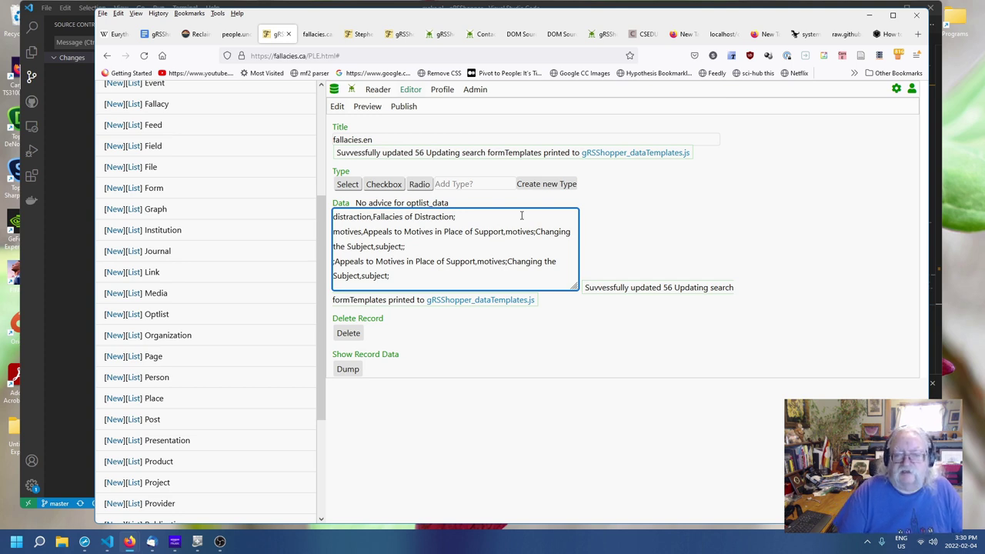
- Move Changing the Subject to a new line, delete duplicated entries, and start it with subject,
{"action": "key", "text": "Return"}
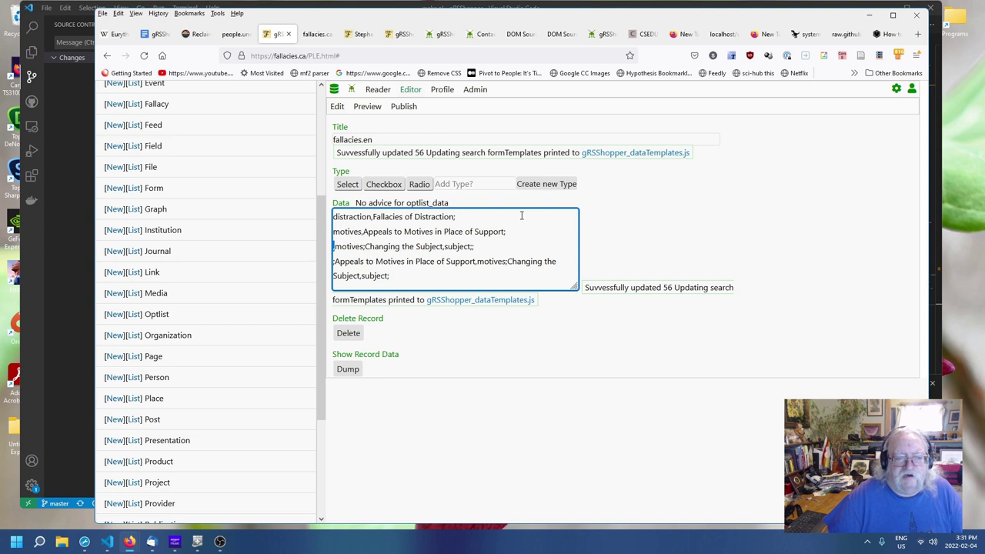
{"action": "key", "text": "shift+Right"}
{"action": "key", "text": "shift+Down"}
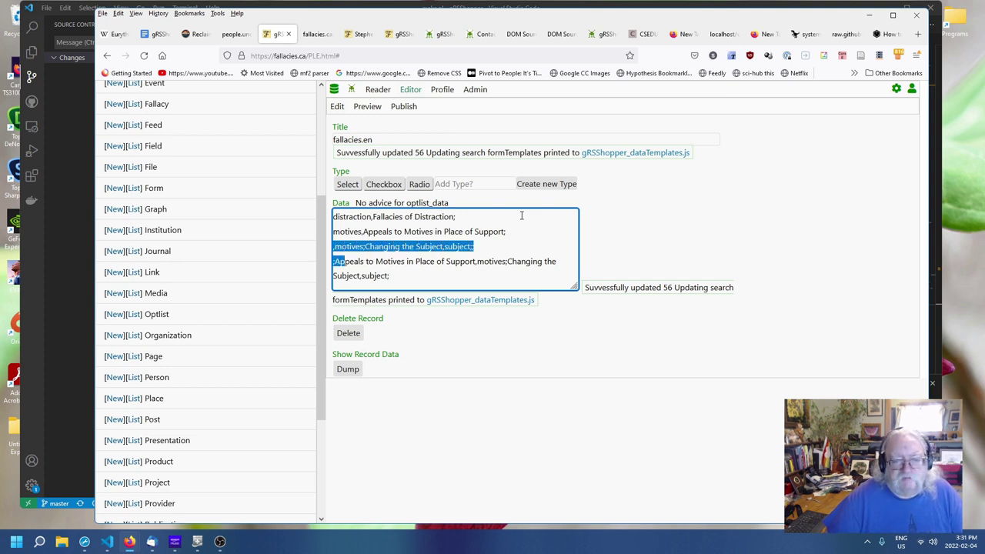
{"action": "key", "text": "shift+Right"}
{"action": "key", "text": "shift+Right"}
{"action": "key", "text": "shift+Right"}
{"action": "key", "text": "shift+Right"}
{"action": "key", "text": "shift+Right"}
{"action": "key", "text": "shift+Right"}
{"action": "key", "text": "shift+Right"}
{"action": "key", "text": "shift+Right"}
{"action": "key", "text": "shift+Right"}
{"action": "key", "text": "shift+Right"}
{"action": "key", "text": "shift+Right"}
{"action": "key", "text": "shift+Right"}
{"action": "key", "text": "shift+Right"}
{"action": "key", "text": "shift+Right"}
{"action": "key", "text": "shift+Right"}
{"action": "key", "text": "shift+Right"}
{"action": "key", "text": "shift+Right"}
{"action": "key", "text": "shift+Right"}
{"action": "key", "text": "shift+Right"}
{"action": "key", "text": "shift+Right"}
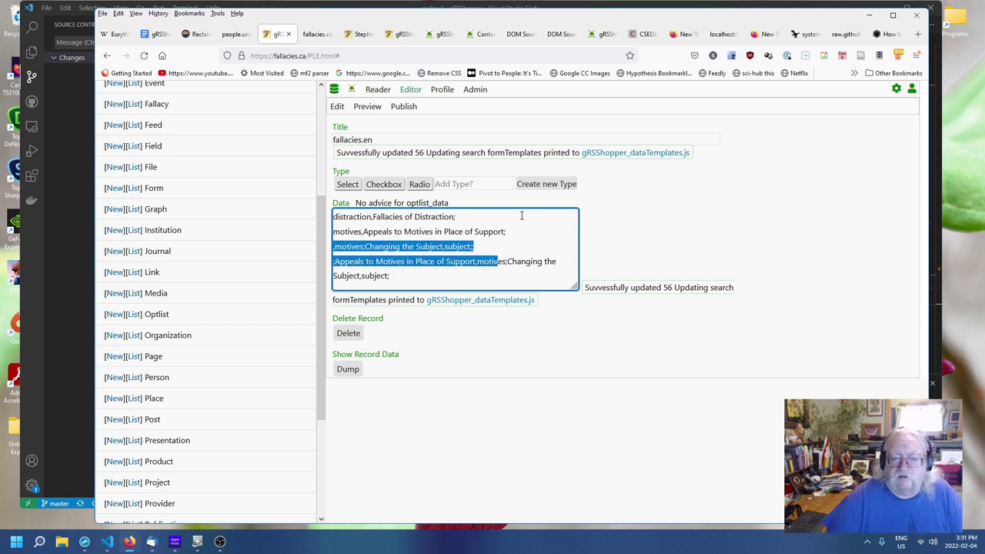
{"action": "key", "text": "shift+Right"}
{"action": "key", "text": "shift+Right"}
{"action": "key", "text": "BackSpace"}
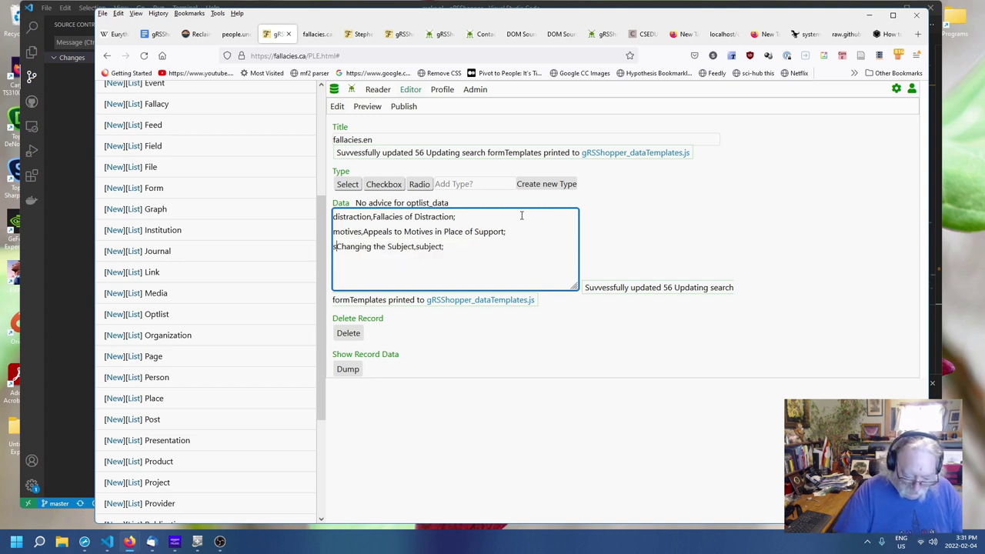
{"action": "type", "text": "subject"}
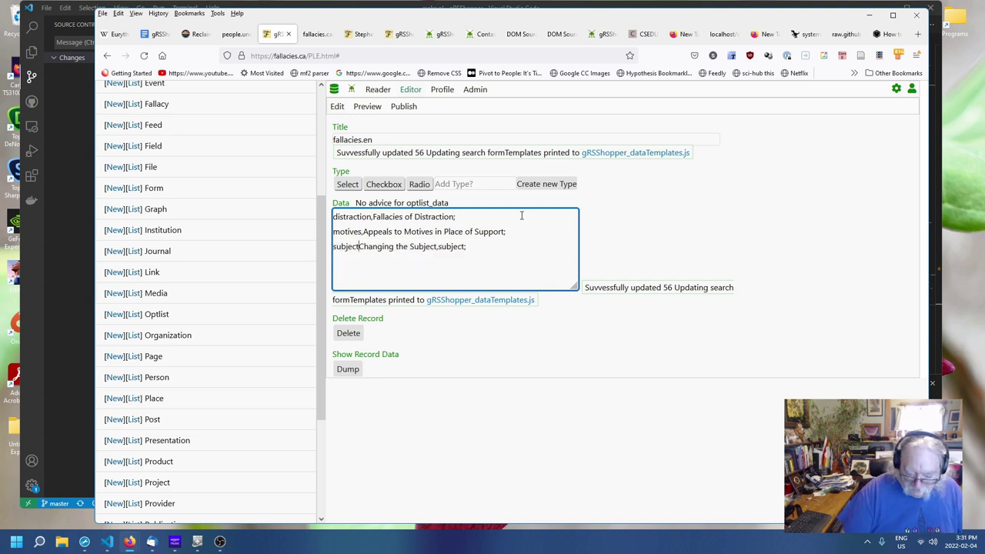
{"action": "type", "text": ","}
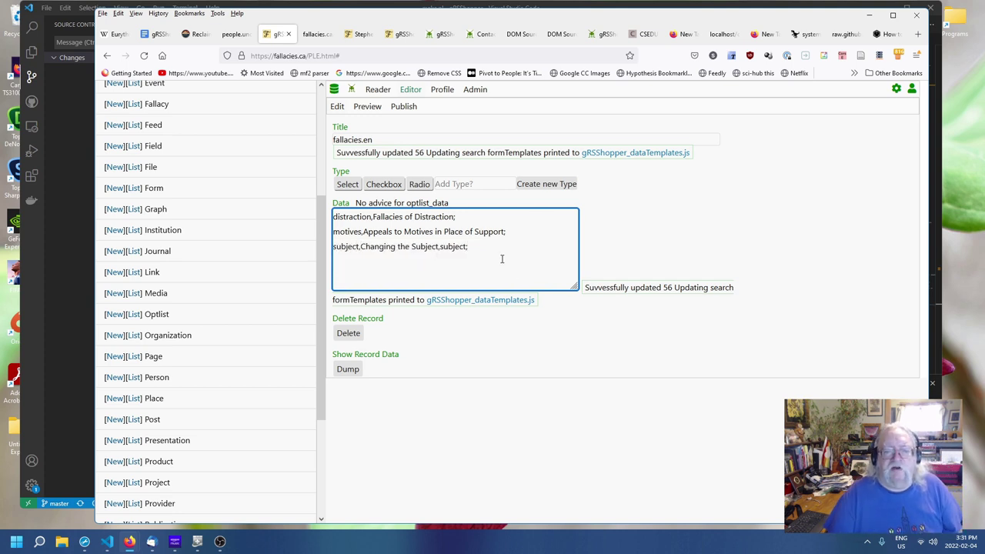
- Save the fallacy_category optlist data and check its distraction key
{"action": "left_click", "coordinate": [691, 253]}
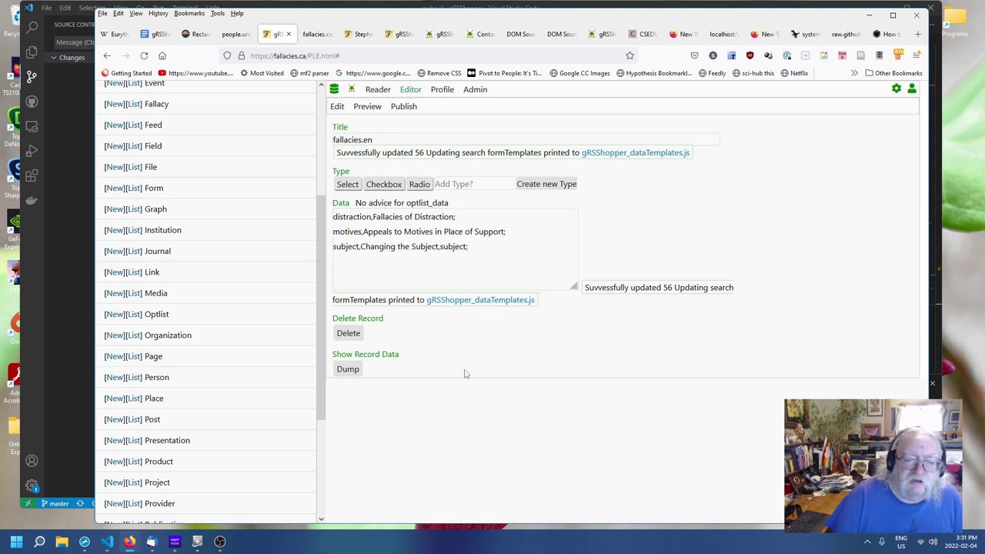
{"action": "left_click", "coordinate": [348, 210]}
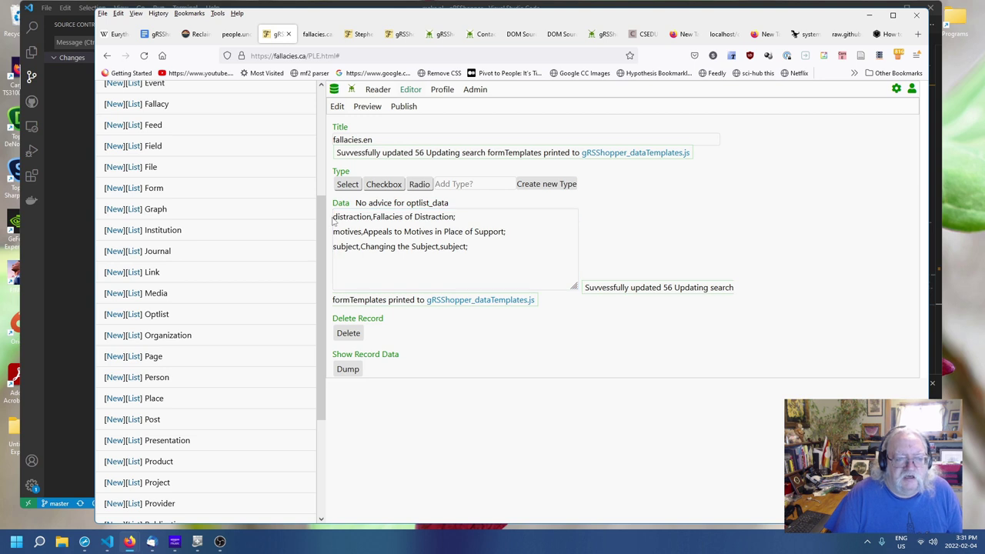
{"action": "left_click_drag", "start_coordinate": [333, 218], "coordinate": [374, 218]}
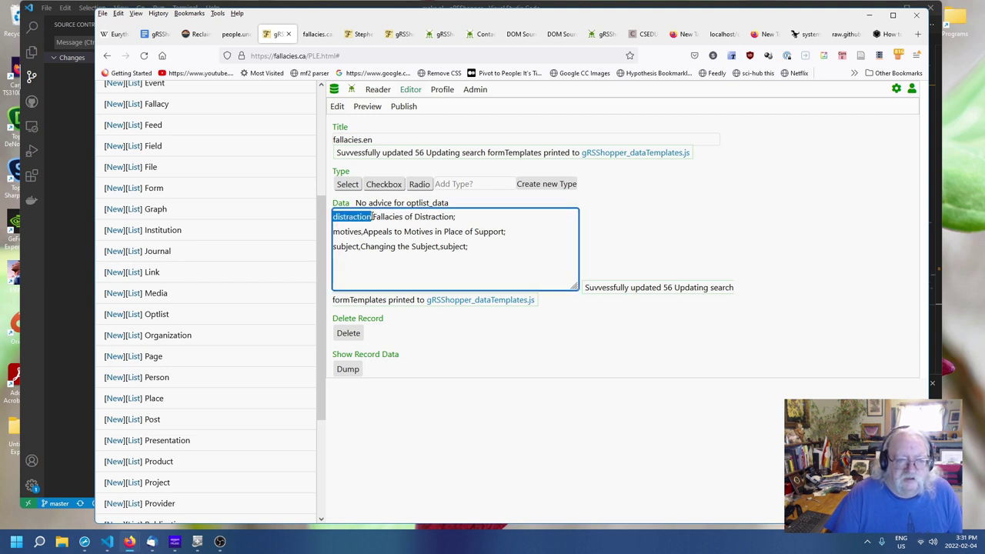
{"action": "left_click", "coordinate": [374, 249]}
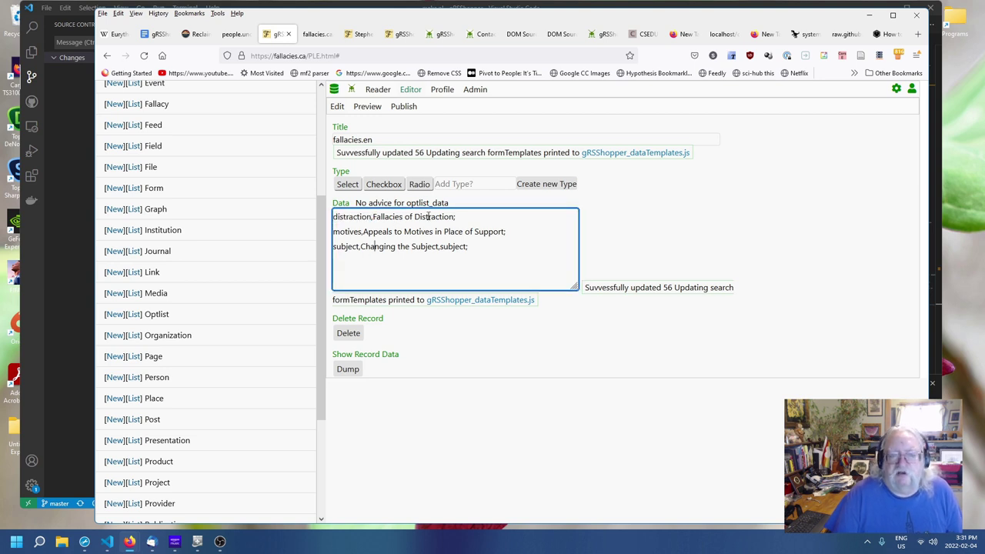
{"action": "left_click", "coordinate": [516, 383]}
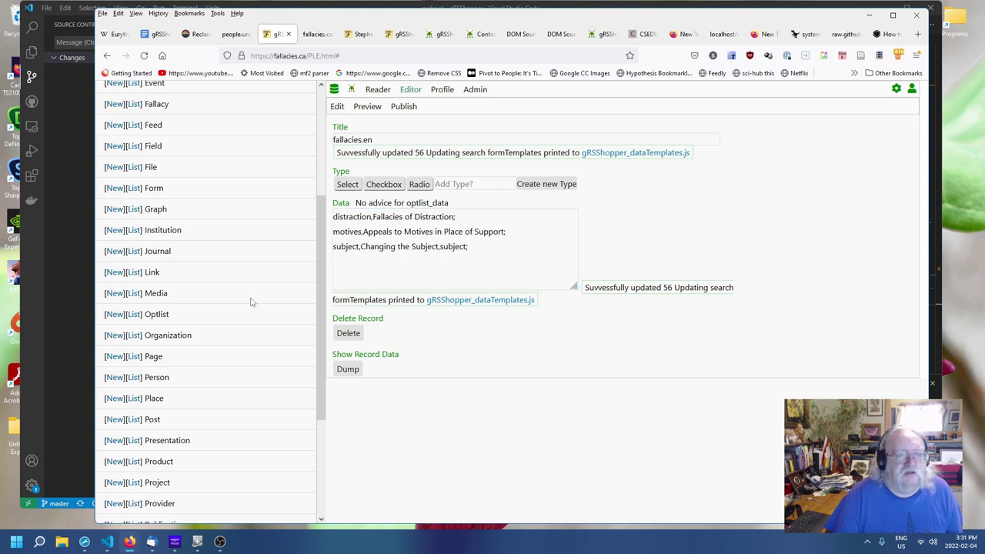
{"action": "scroll", "coordinate": [186, 272], "scroll_direction": "up", "scroll_amount": 3}
{"action": "scroll", "coordinate": [186, 272], "scroll_direction": "up", "scroll_amount": 1}
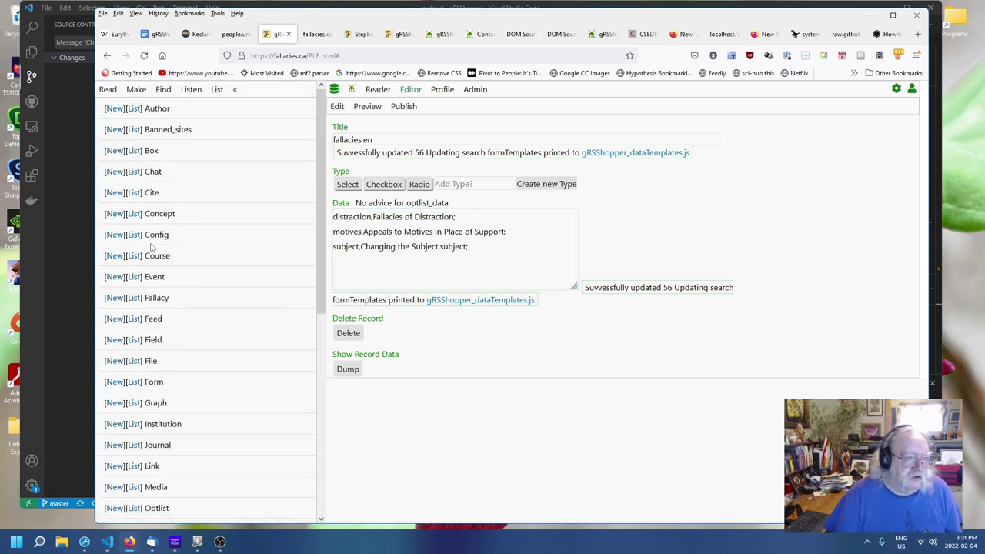
- Reopen the fallacy_category optlist for editing from the Optlist list
{"action": "left_click", "coordinate": [135, 300]}
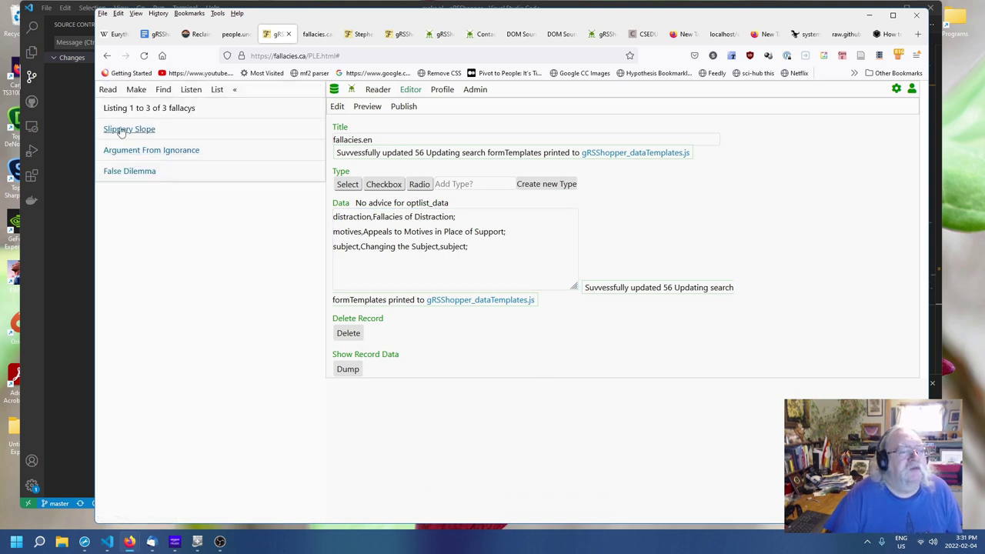
{"action": "left_click", "coordinate": [135, 90]}
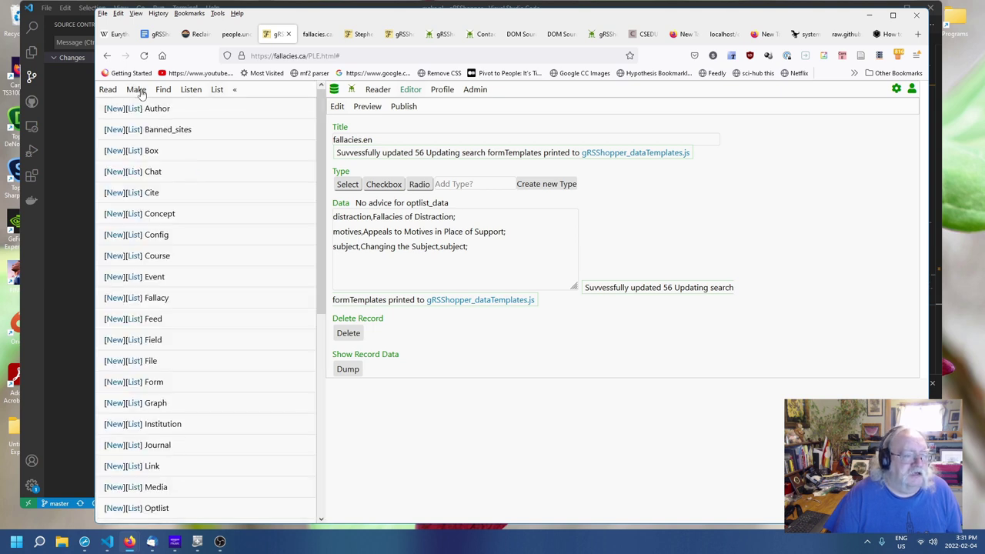
{"action": "scroll", "coordinate": [160, 318], "scroll_direction": "down", "scroll_amount": 3}
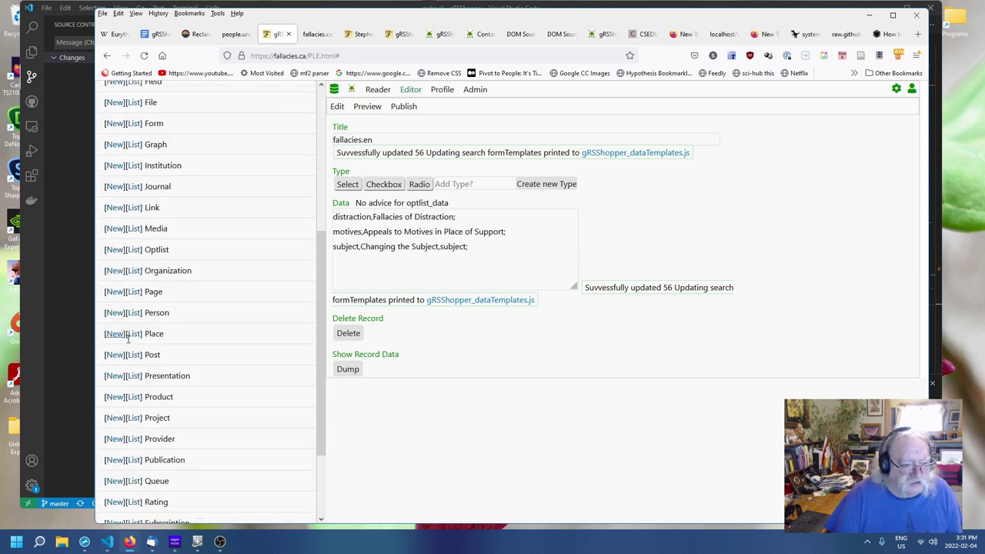
{"action": "left_click", "coordinate": [134, 249]}
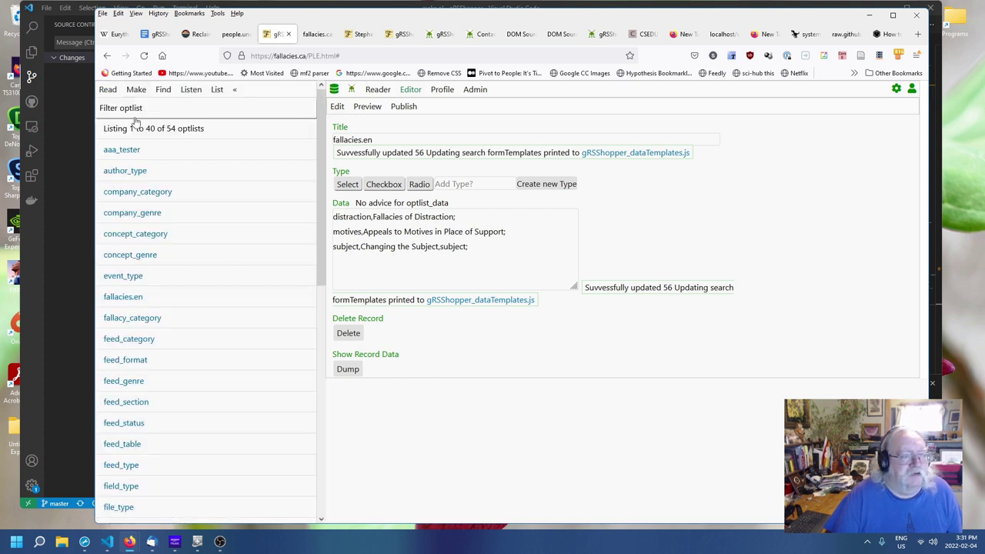
{"action": "left_click", "coordinate": [136, 321]}
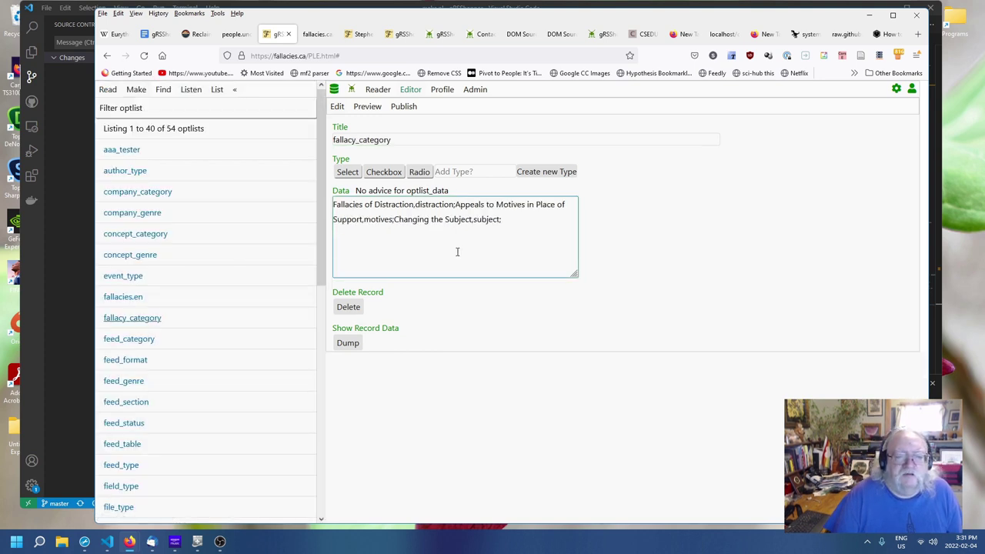
- Put the Distraction, Appeals to Motives and Changing the Subject entries on separate lines, then save
{"action": "left_click", "coordinate": [454, 204]}
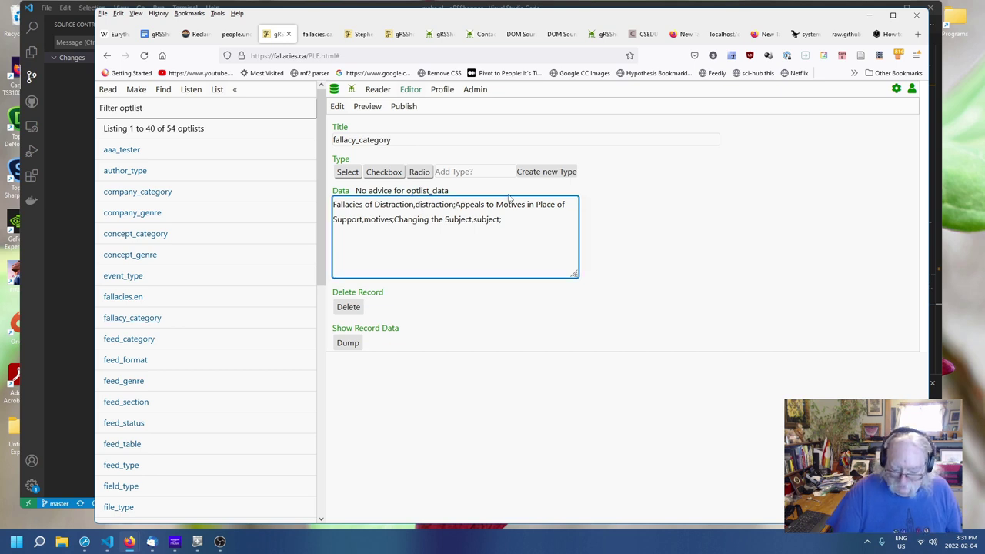
{"action": "key", "text": "Return"}
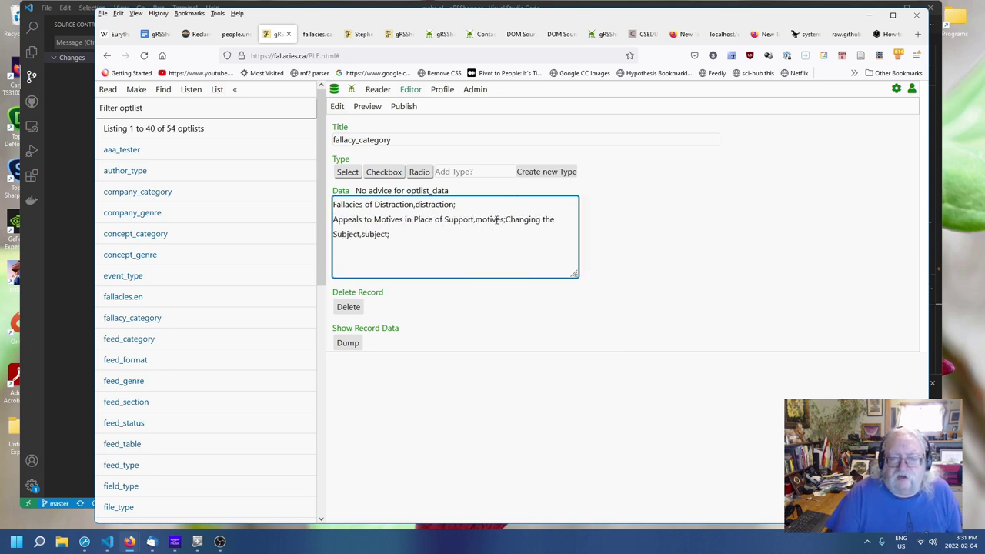
{"action": "left_click", "coordinate": [505, 219]}
{"action": "key", "text": "Return"}
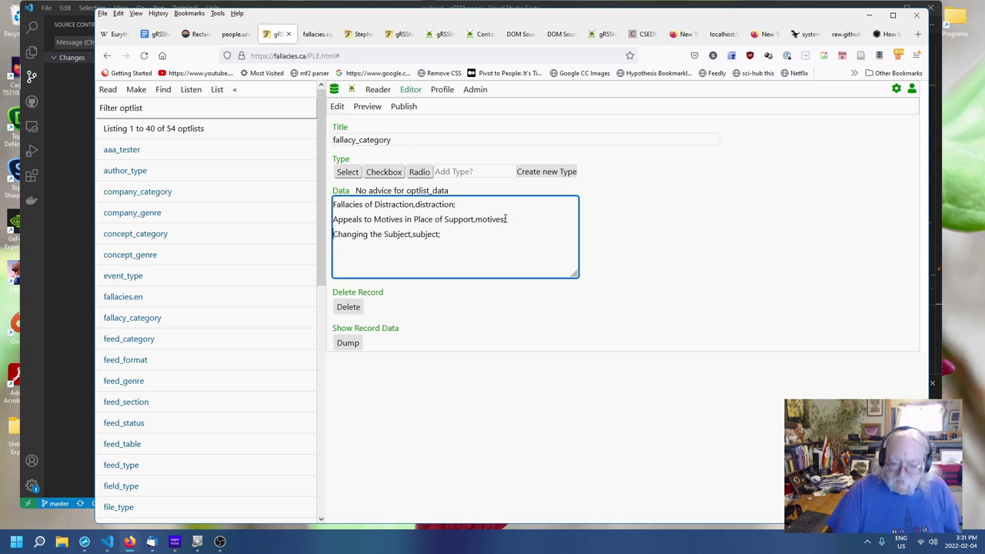
{"action": "left_click", "coordinate": [509, 231]}
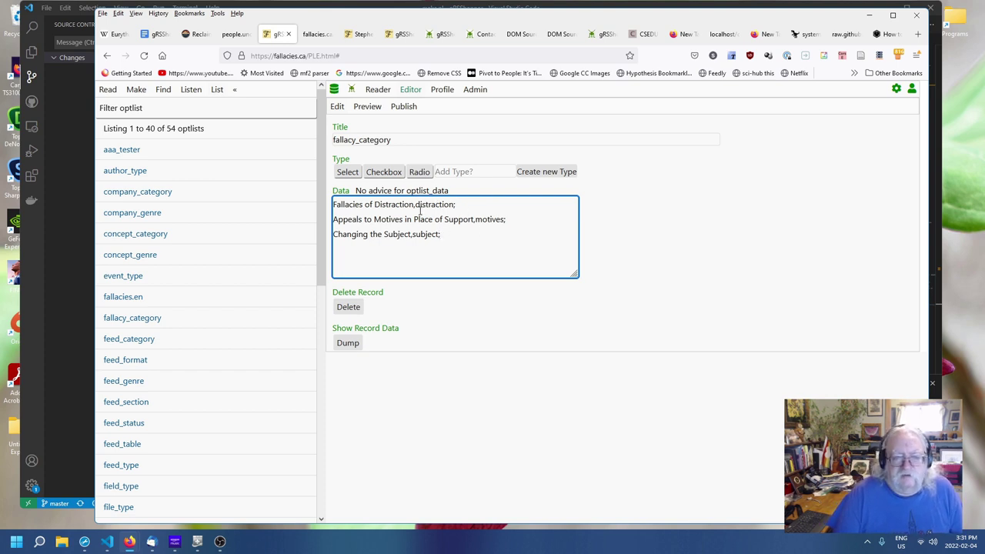
{"action": "left_click", "coordinate": [724, 265]}
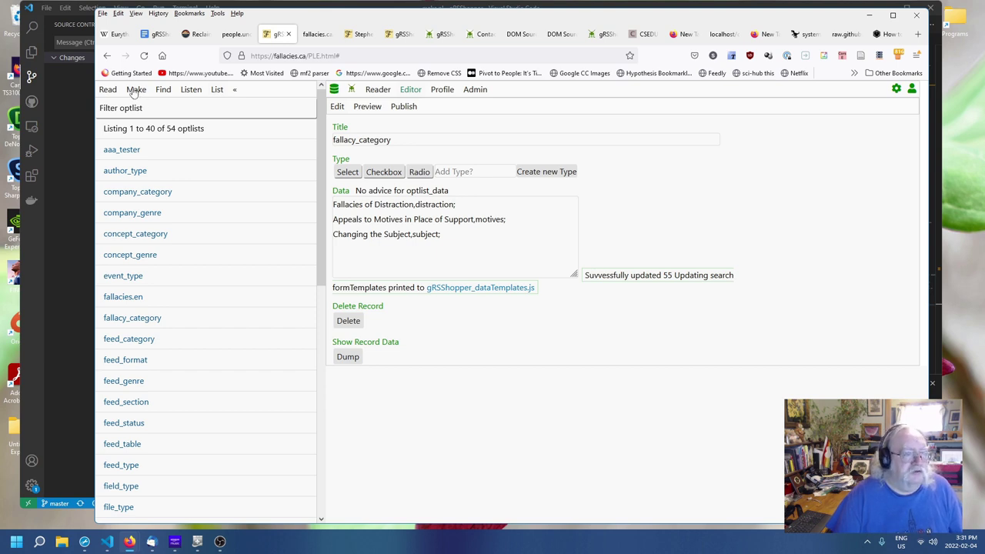
- Categorise Slippery Slope as Fallacies of Distraction, Argument From Ignorance as Appeals to Motives, and save False Dilemma's
{"action": "left_click", "coordinate": [135, 91]}
{"action": "left_click", "coordinate": [137, 301]}
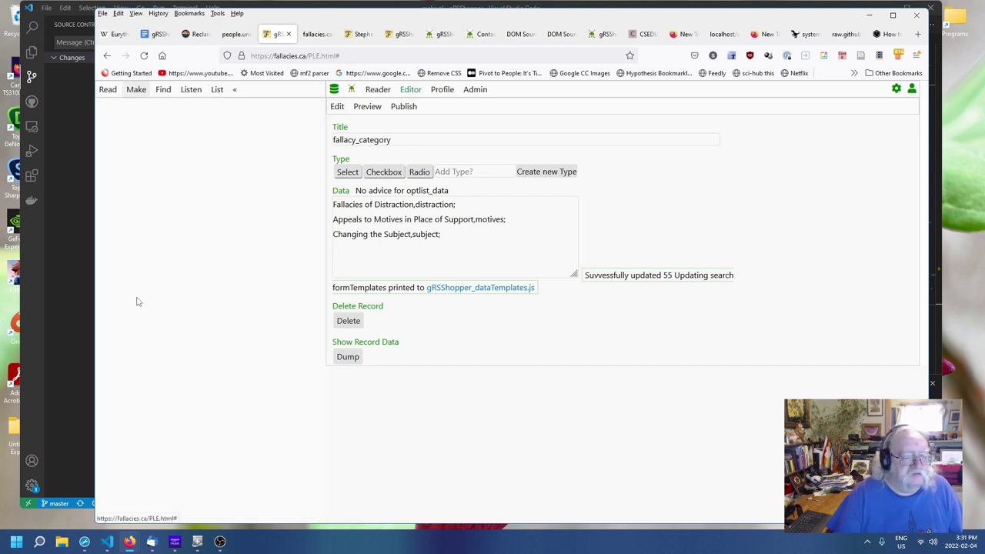
{"action": "left_click", "coordinate": [146, 129]}
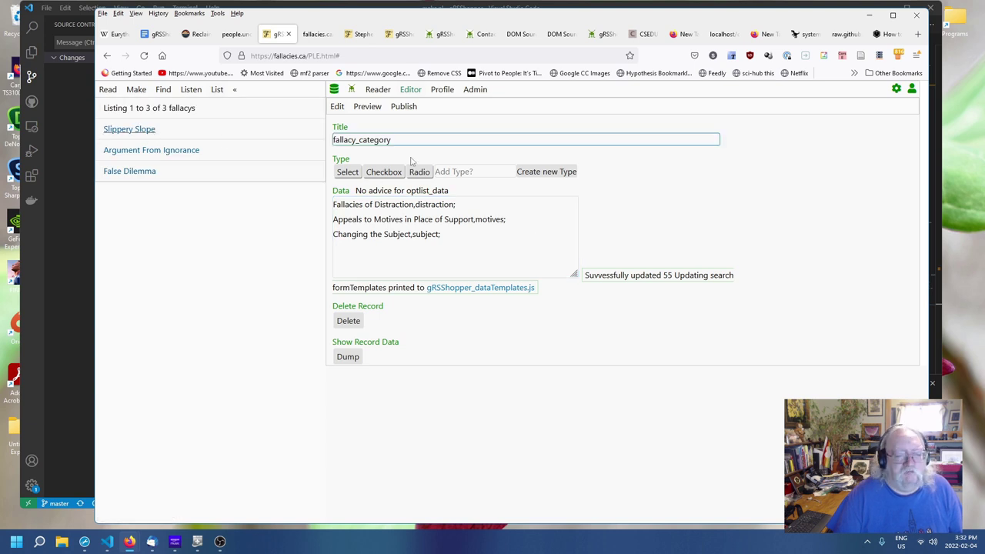
{"action": "left_click", "coordinate": [381, 205]}
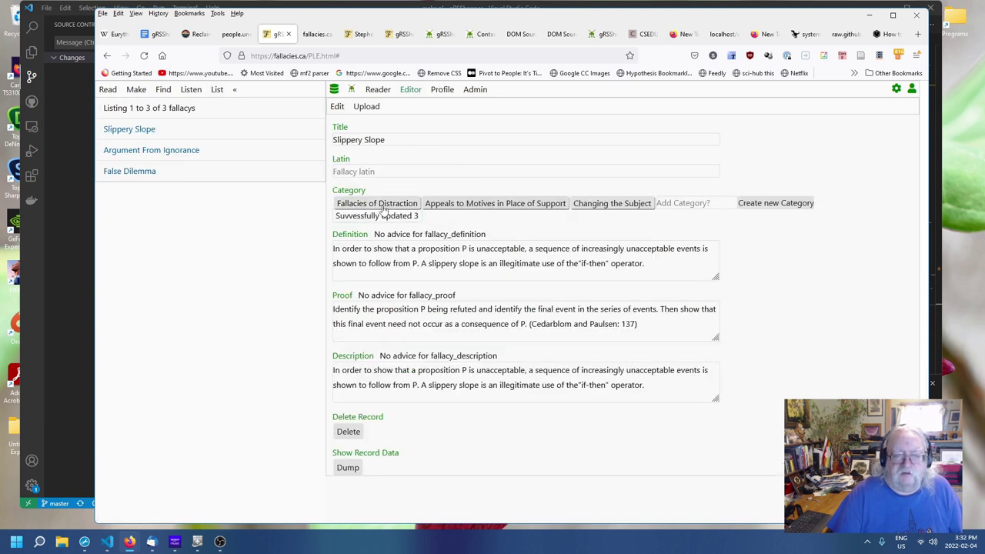
{"action": "left_click", "coordinate": [153, 151]}
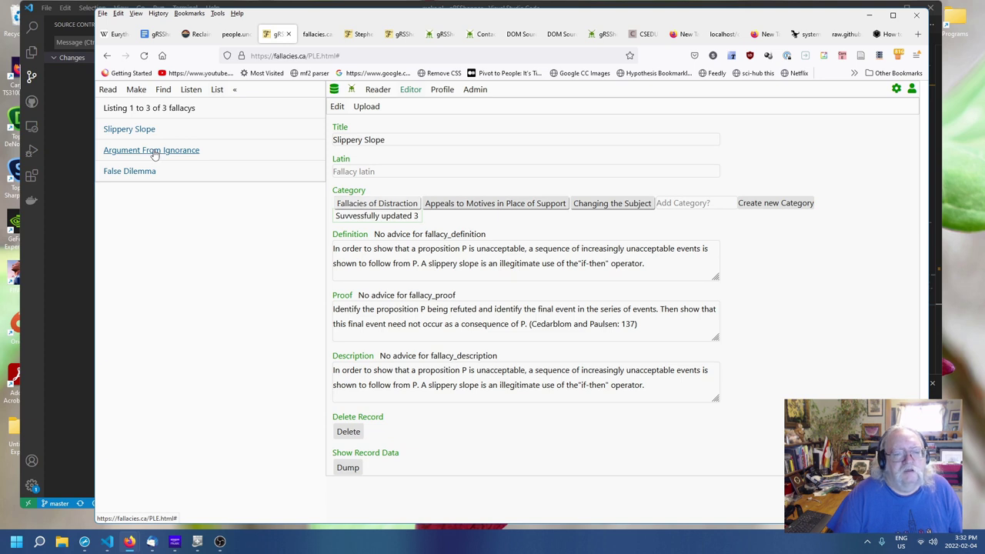
{"action": "left_click", "coordinate": [496, 205]}
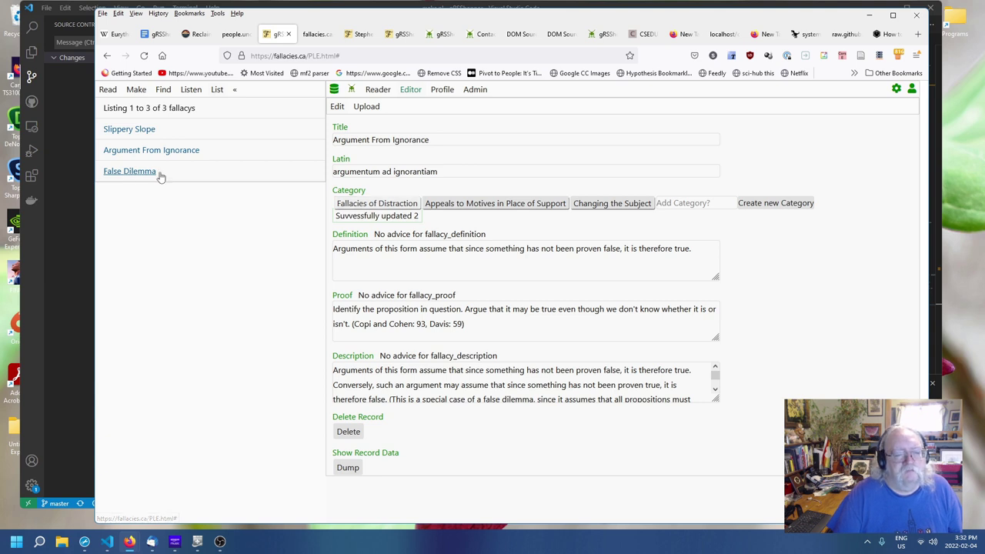
{"action": "left_click", "coordinate": [130, 173]}
{"action": "left_click", "coordinate": [431, 207]}
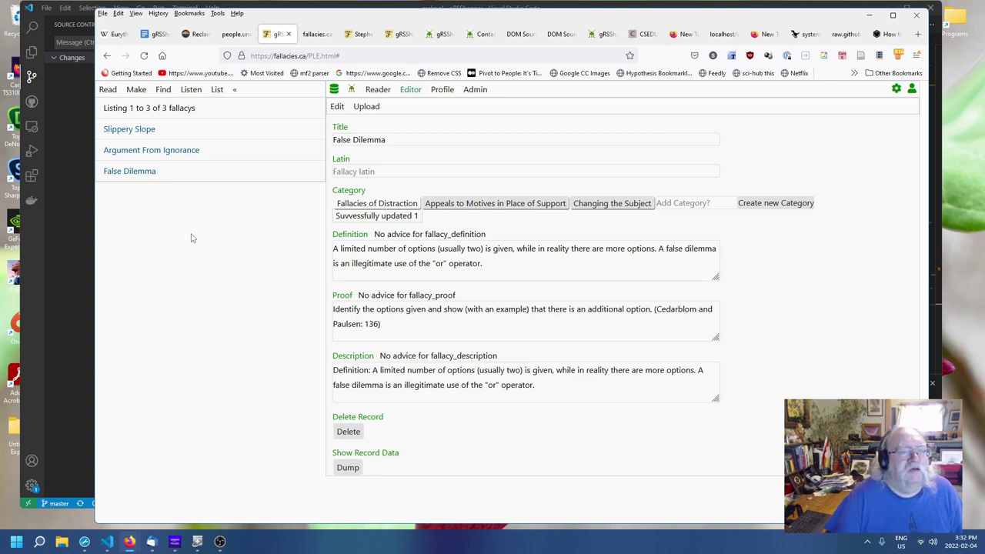
- Open the live False Dilemma page on fallacies.ca and check it shows Category: Fallacies of Distraction
{"action": "left_click", "coordinate": [362, 37]}
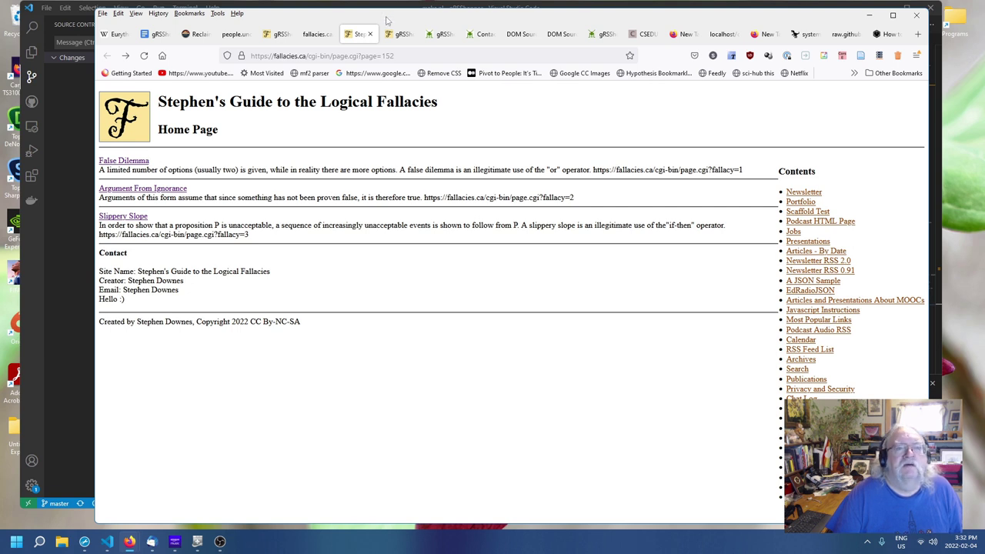
{"action": "left_click", "coordinate": [137, 163]}
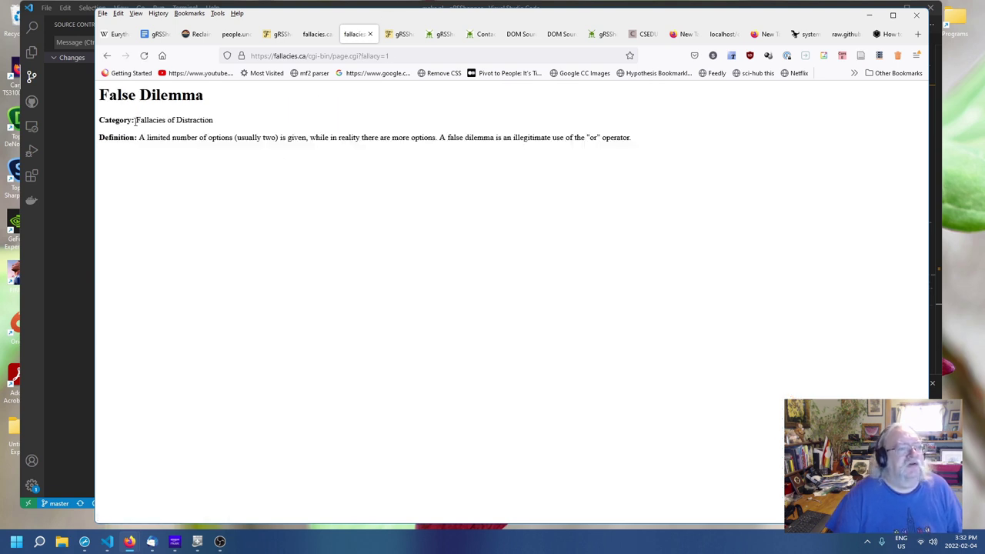
{"action": "left_click_drag", "start_coordinate": [137, 121], "coordinate": [265, 125]}
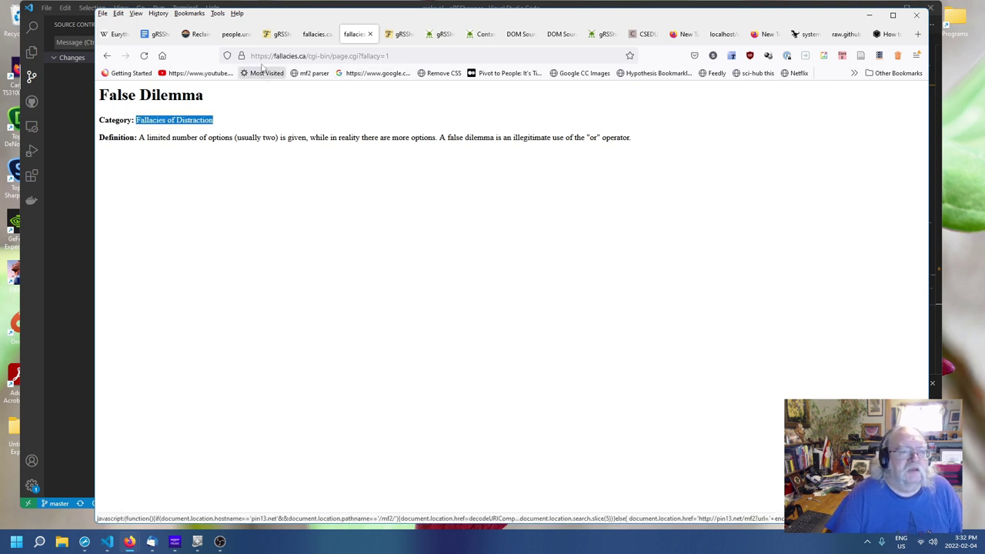
{"action": "left_click", "coordinate": [323, 183]}
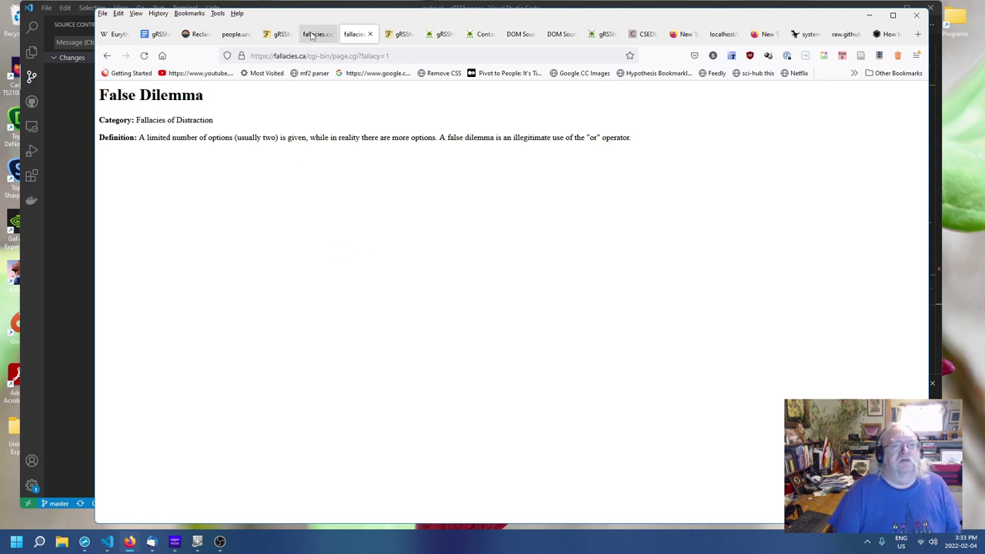
- Return to the gRSShopper PLE tab showing the False Dilemma record
{"action": "left_click", "coordinate": [281, 34]}
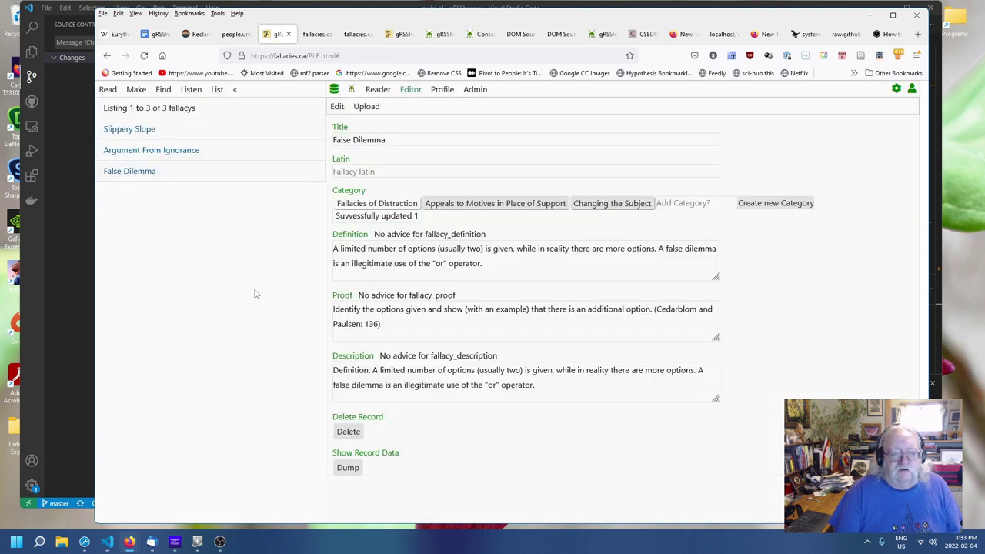